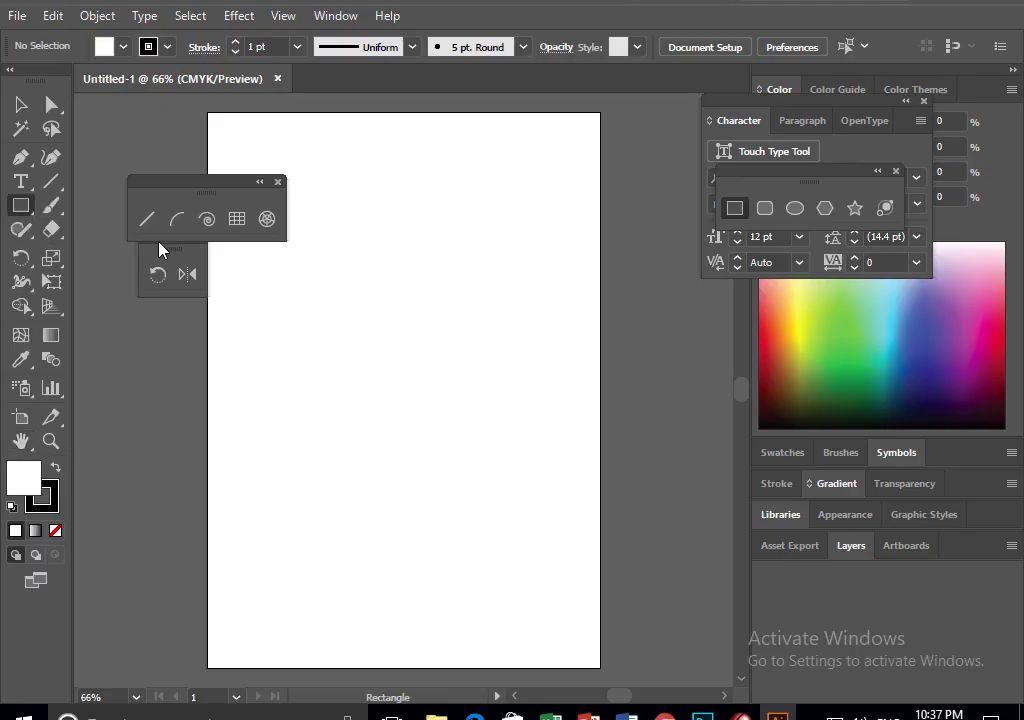
Draw a large rectangle and move it higher up the page
{"action": "left_click_drag", "start_coordinate": [300, 272], "coordinate": [501, 425]}
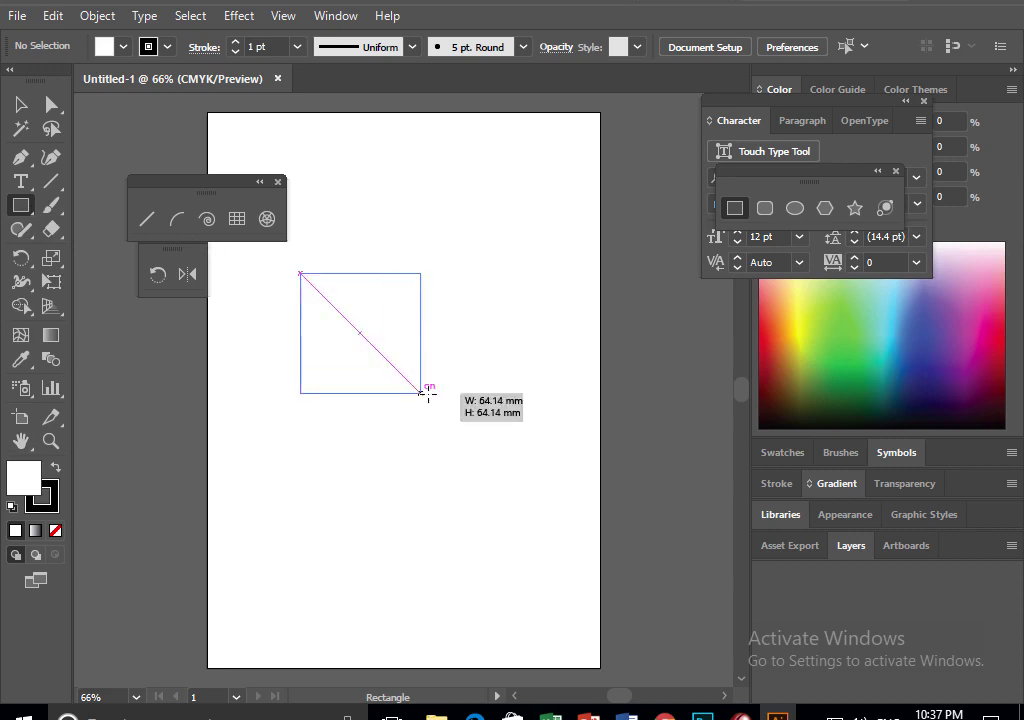
{"action": "key", "text": "v"}
{"action": "left_click_drag", "start_coordinate": [469, 327], "coordinate": [466, 266]}
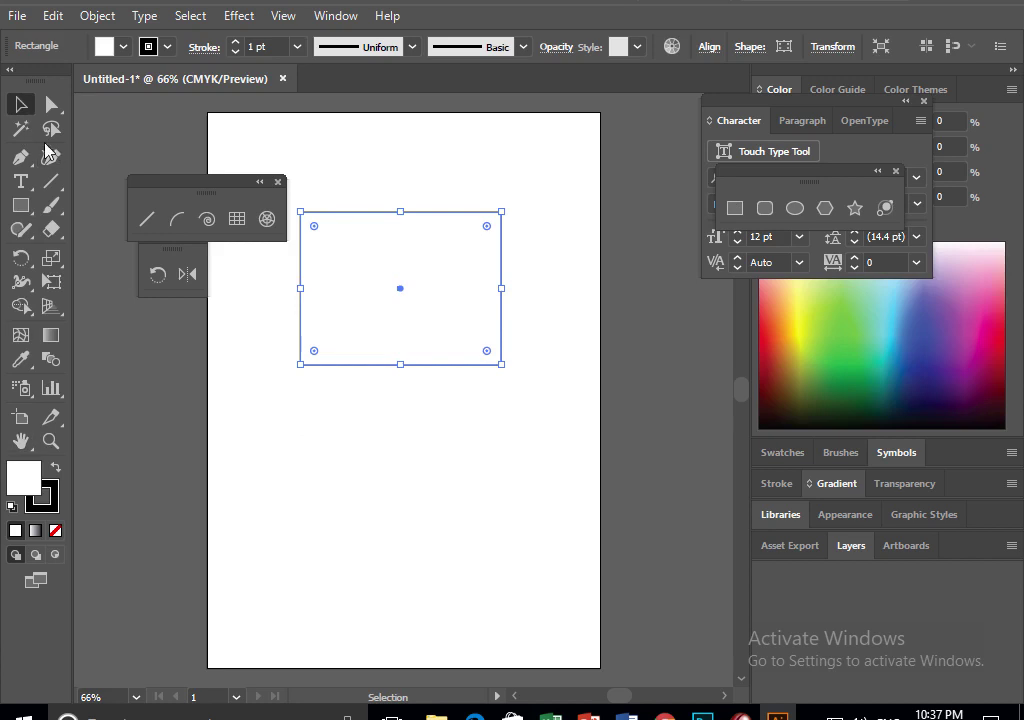
Draw a small rectangle inside the frame's upper left and give it a blue fill
{"action": "left_click", "coordinate": [20, 205]}
{"action": "left_click_drag", "start_coordinate": [322, 237], "coordinate": [359, 258]}
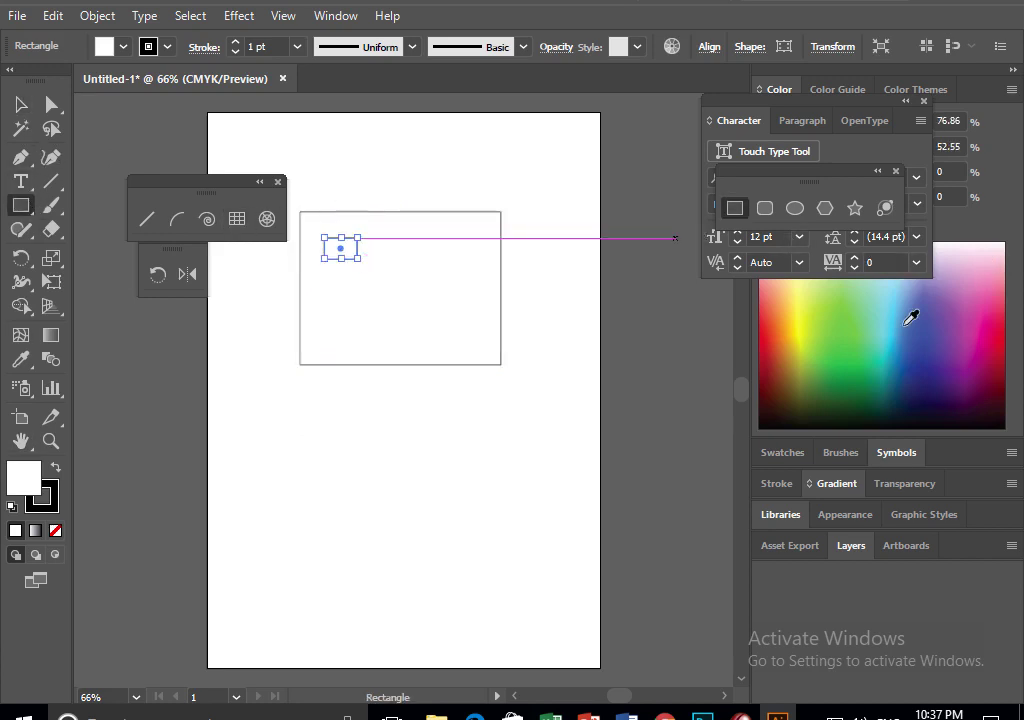
{"action": "left_click", "coordinate": [911, 318]}
{"action": "left_click_drag", "start_coordinate": [793, 103], "coordinate": [759, 280]}
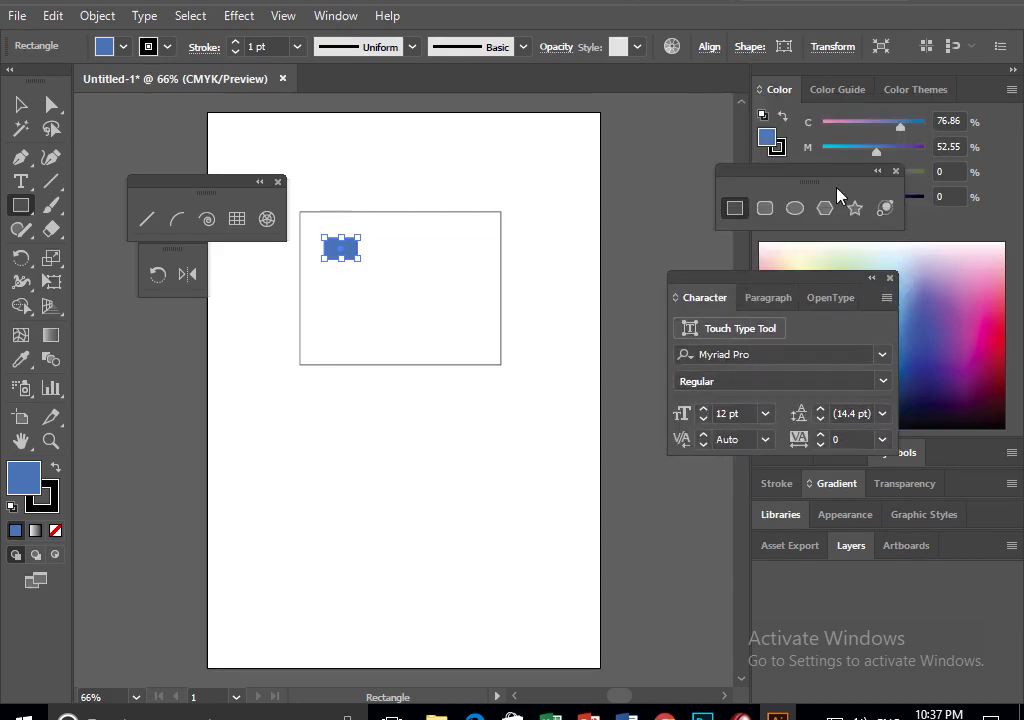
{"action": "left_click_drag", "start_coordinate": [853, 171], "coordinate": [740, 221]}
Set the small rectangle's fill to C 100, M 0 in the Color panel
{"action": "left_click", "coordinate": [921, 147]}
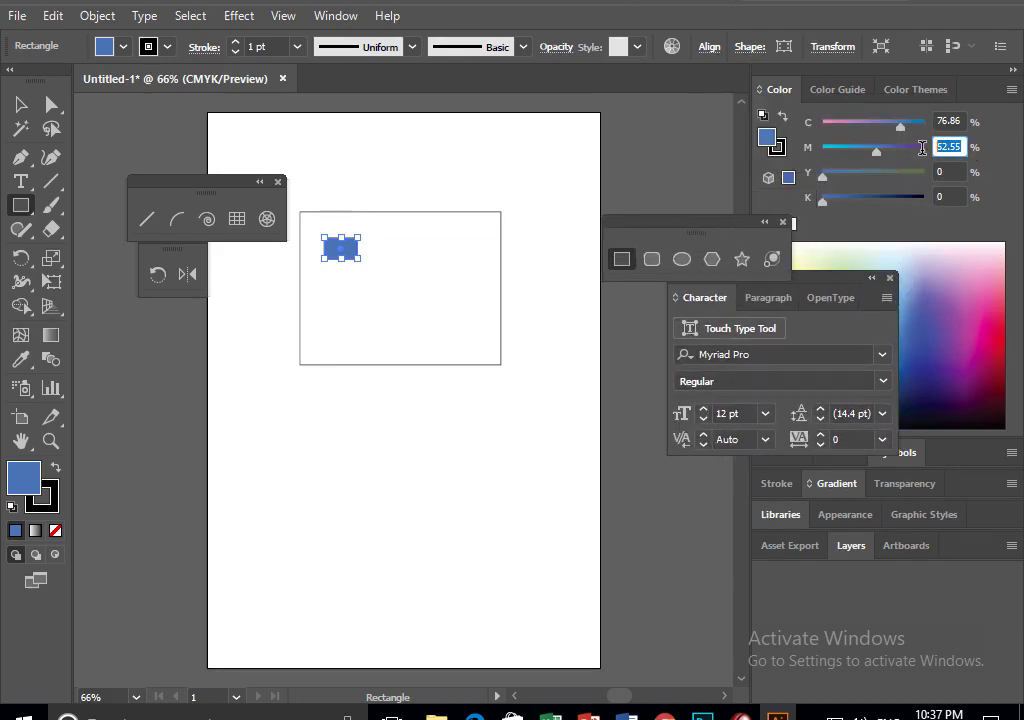
{"action": "type", "text": "0"}
{"action": "key", "text": "shift+Tab"}
{"action": "type", "text": "100"}
{"action": "key", "text": "Tab"}
Enlarge the cyan rectangle and make the copied rectangle pure magenta (M 100, C 0)
{"action": "key", "text": "v"}
{"action": "mouse_move", "coordinate": [360, 258]}
{"action": "left_mouse_down"}
{"action": "mouse_move", "coordinate": [401, 287]}
{"action": "mouse_move", "coordinate": [351, 253]}
{"action": "mouse_move", "coordinate": [436, 275]}
{"action": "left_mouse_up"}
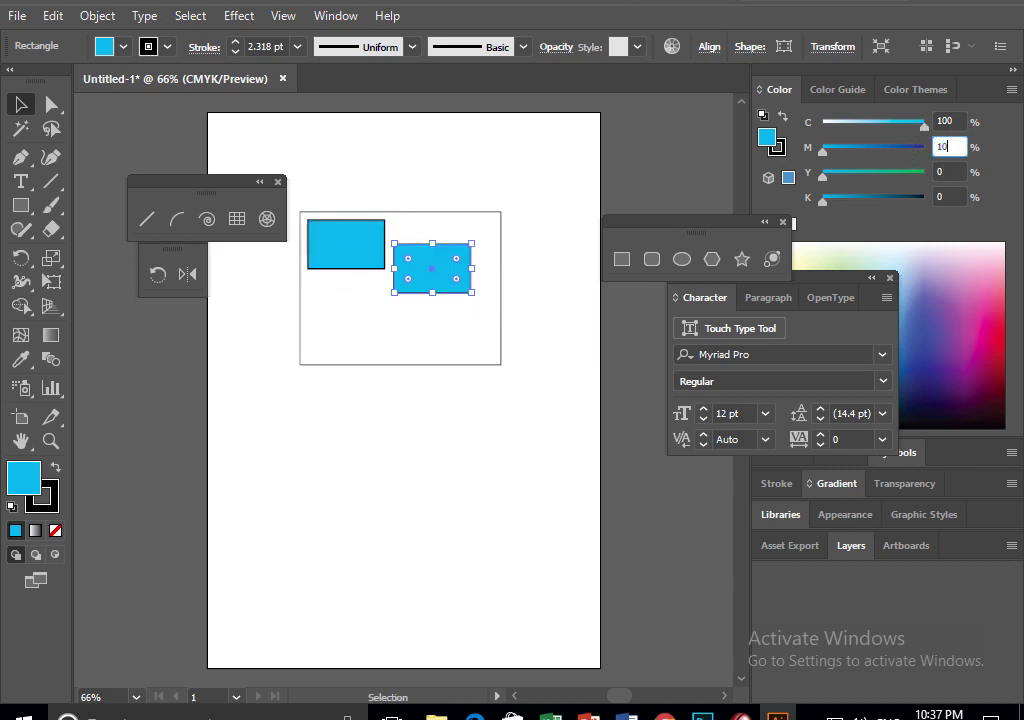
{"action": "key", "text": "shift+Tab"}
{"action": "type", "text": "0"}
{"action": "key", "text": "Return"}
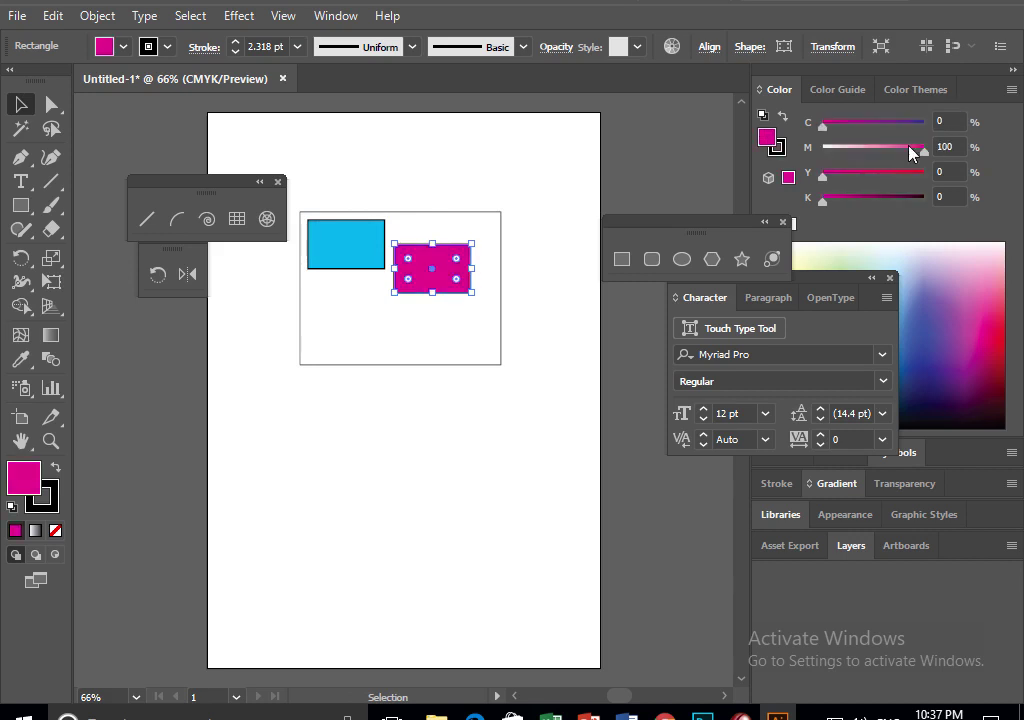
Copy a rectangle to the lower left, make it yellow (Y 100, M 0), and copy it below the magenta one
{"action": "left_click_drag", "start_coordinate": [470, 279], "coordinate": [528, 300]}
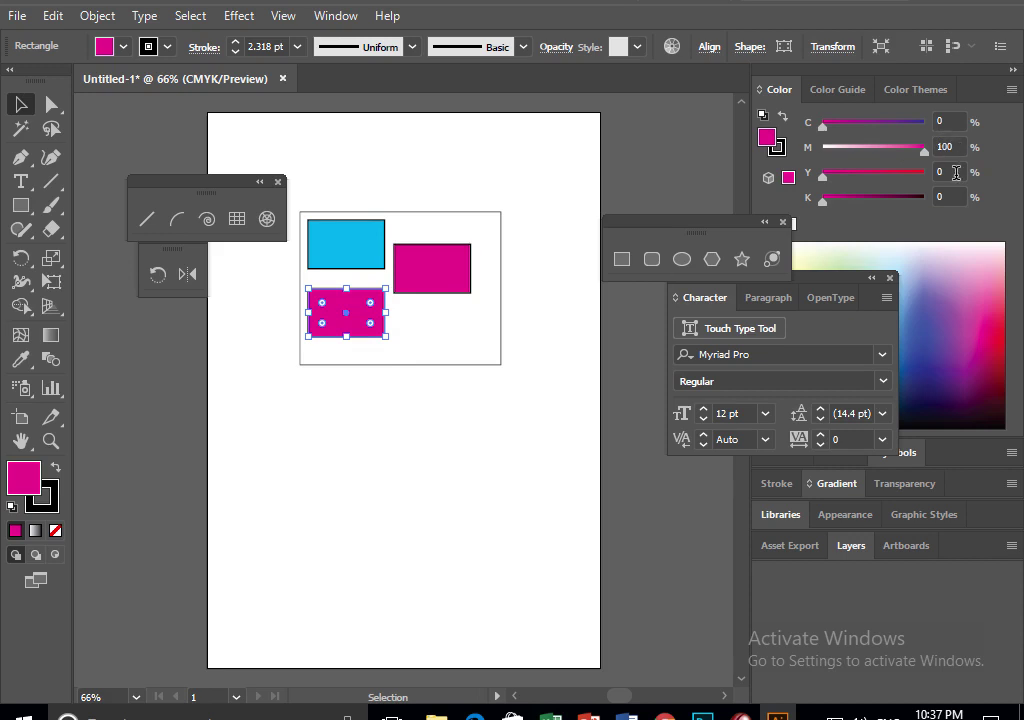
{"action": "left_click", "coordinate": [955, 172]}
{"action": "key", "text": "shift+Tab"}
{"action": "type", "text": "0"}
{"action": "key", "text": "Tab"}
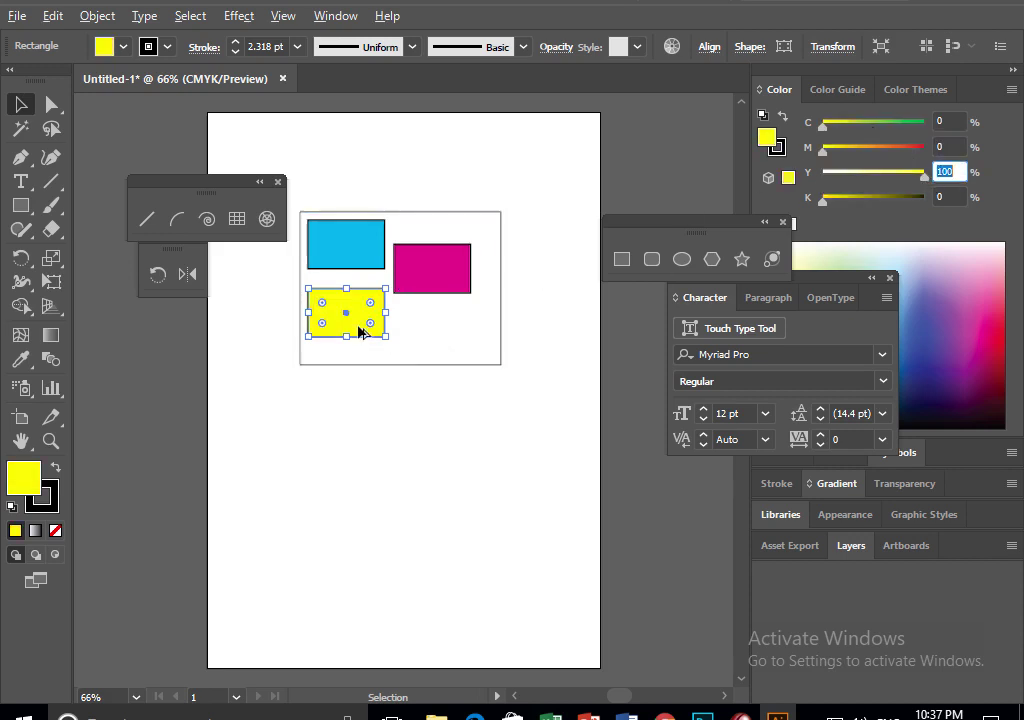
{"action": "left_click_drag", "start_coordinate": [361, 327], "coordinate": [447, 343]}
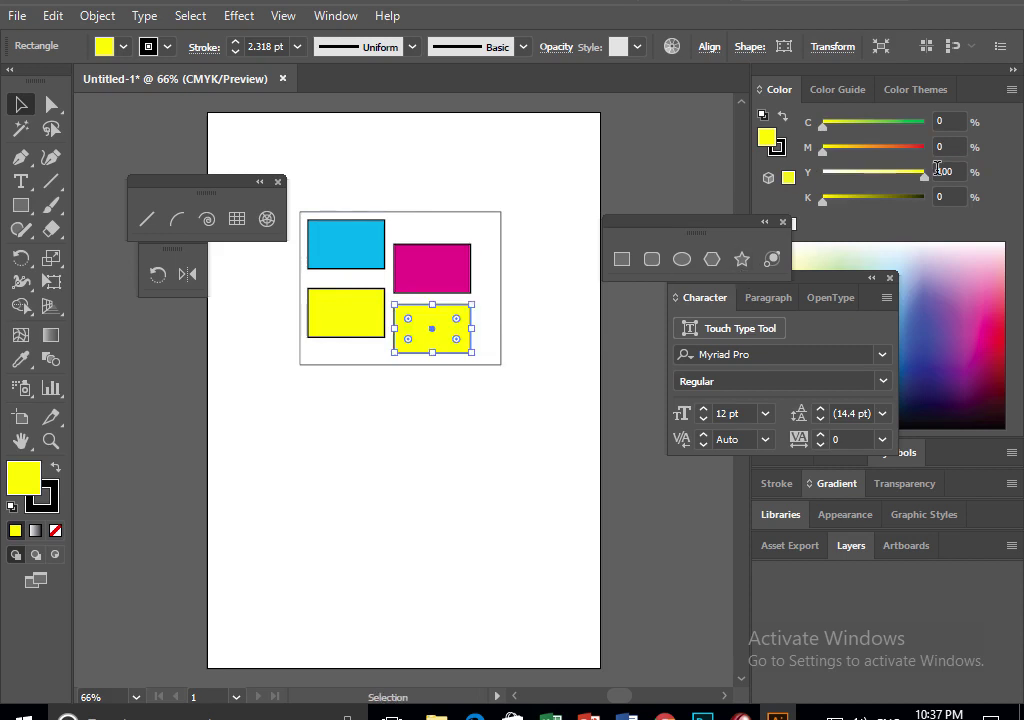
Fill the large frame rectangle with 100% black (K 100)
{"action": "left_click", "coordinate": [479, 222]}
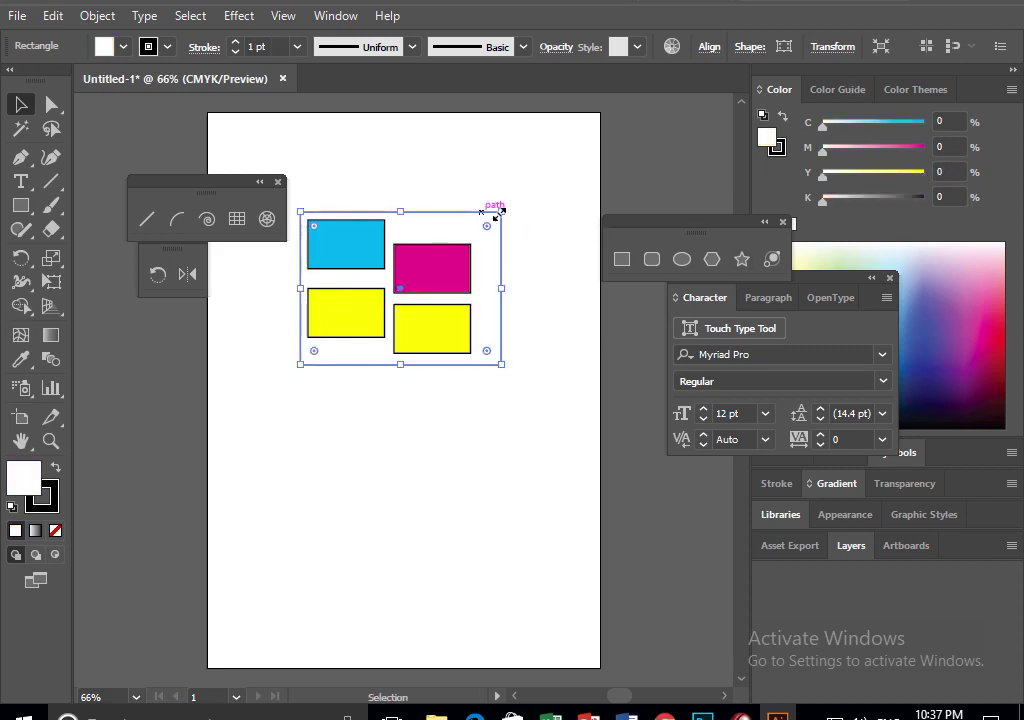
{"action": "left_click", "coordinate": [937, 195]}
{"action": "type", "text": "00"}
{"action": "key", "text": "Return"}
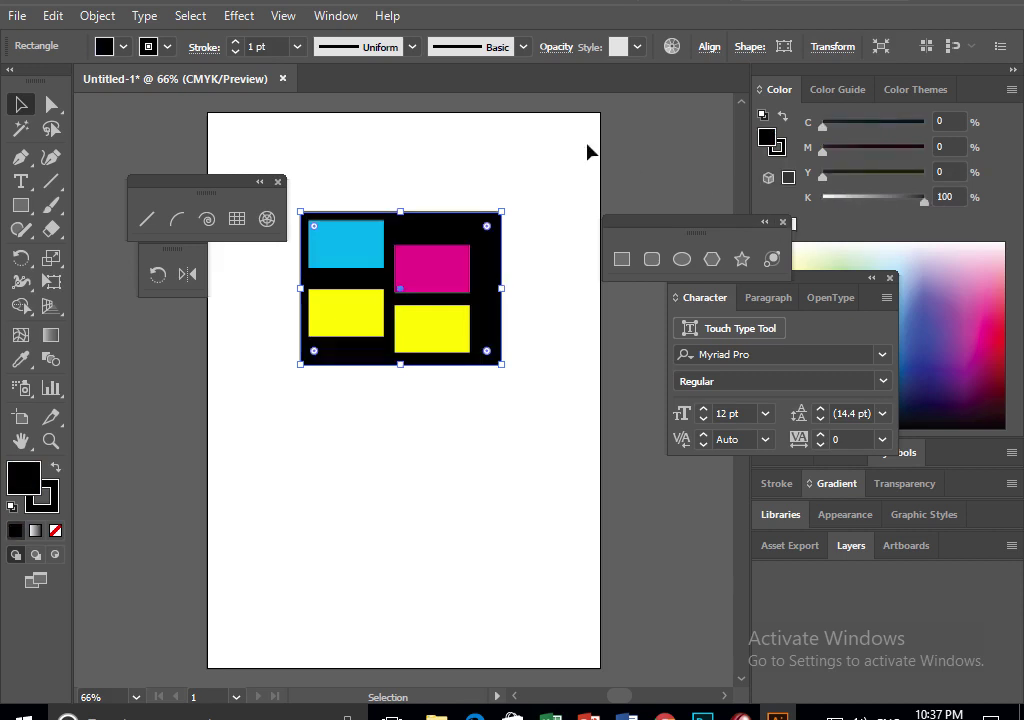
{"action": "left_click", "coordinate": [540, 225]}
Recolour the lower-right yellow rectangle orange from the colour spectrum
{"action": "left_click", "coordinate": [434, 345]}
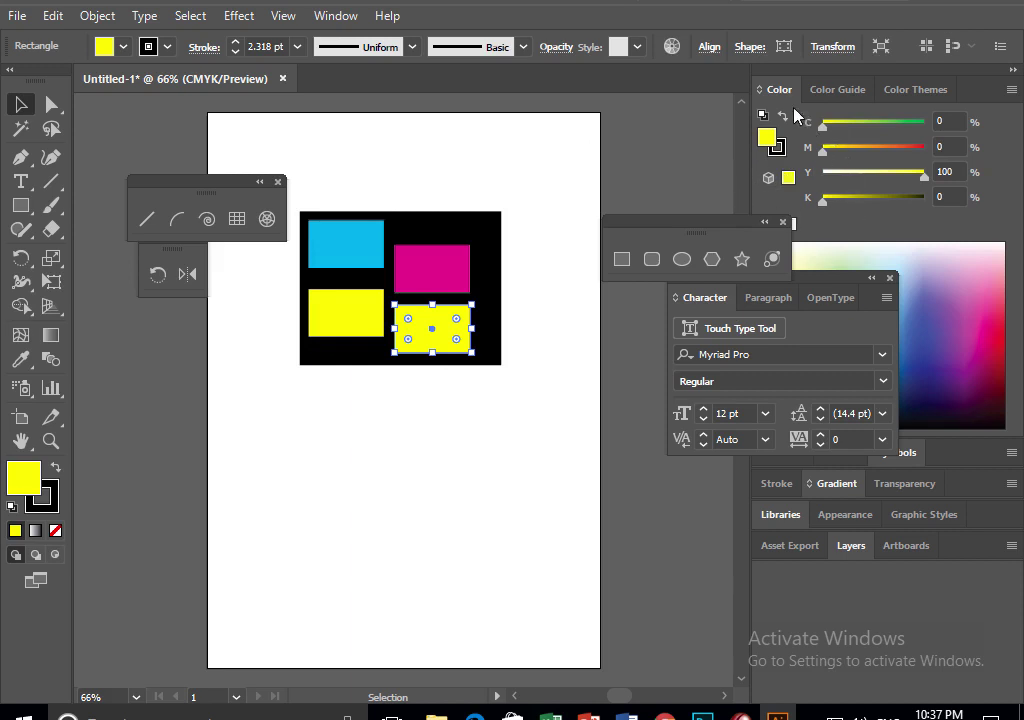
{"action": "left_click", "coordinate": [763, 91]}
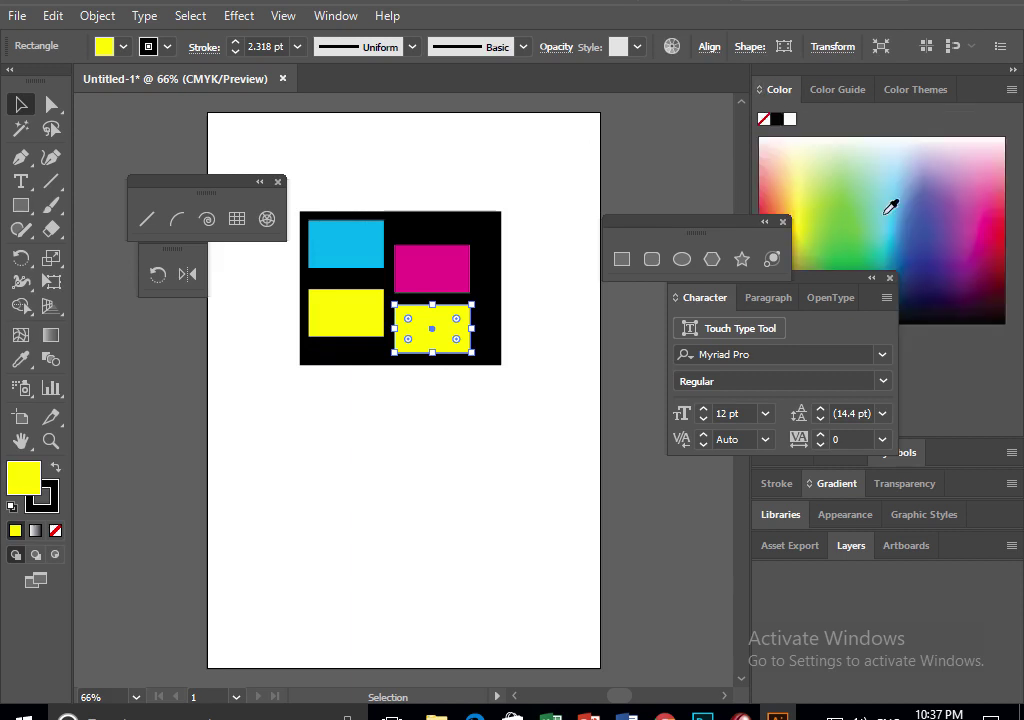
{"action": "left_click", "coordinate": [930, 232]}
{"action": "mouse_move", "coordinate": [930, 232]}
{"action": "left_mouse_down"}
{"action": "mouse_move", "coordinate": [953, 237]}
{"action": "mouse_move", "coordinate": [967, 225]}
{"action": "mouse_move", "coordinate": [810, 245]}
{"action": "left_mouse_up"}
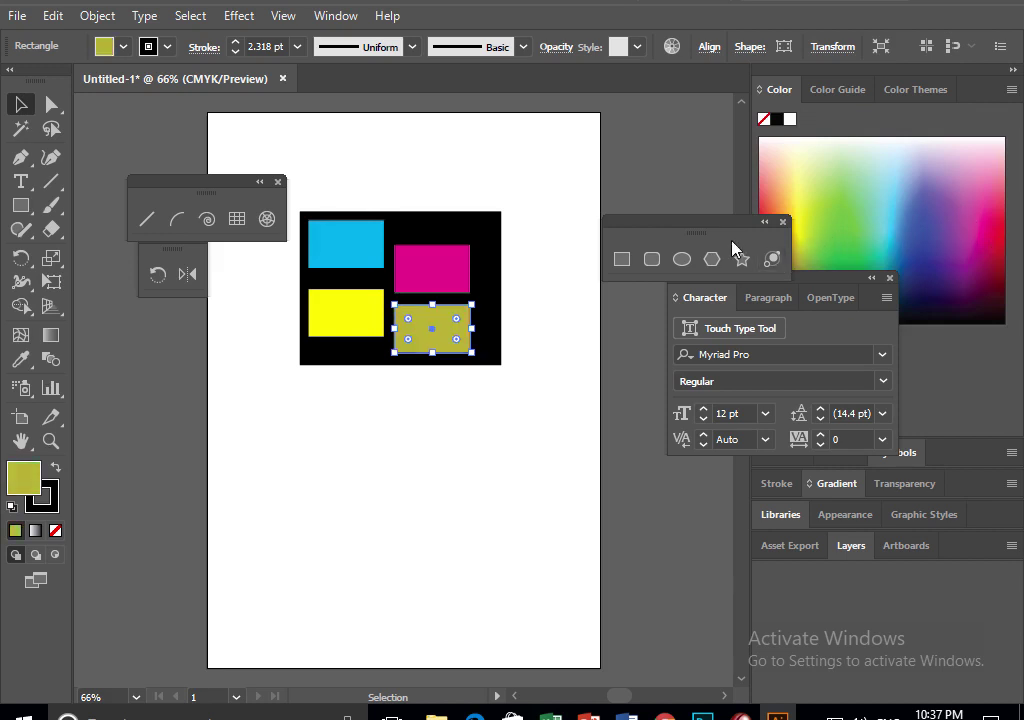
{"action": "left_click_drag", "start_coordinate": [725, 225], "coordinate": [711, 165]}
{"action": "left_click_drag", "start_coordinate": [789, 240], "coordinate": [789, 244]}
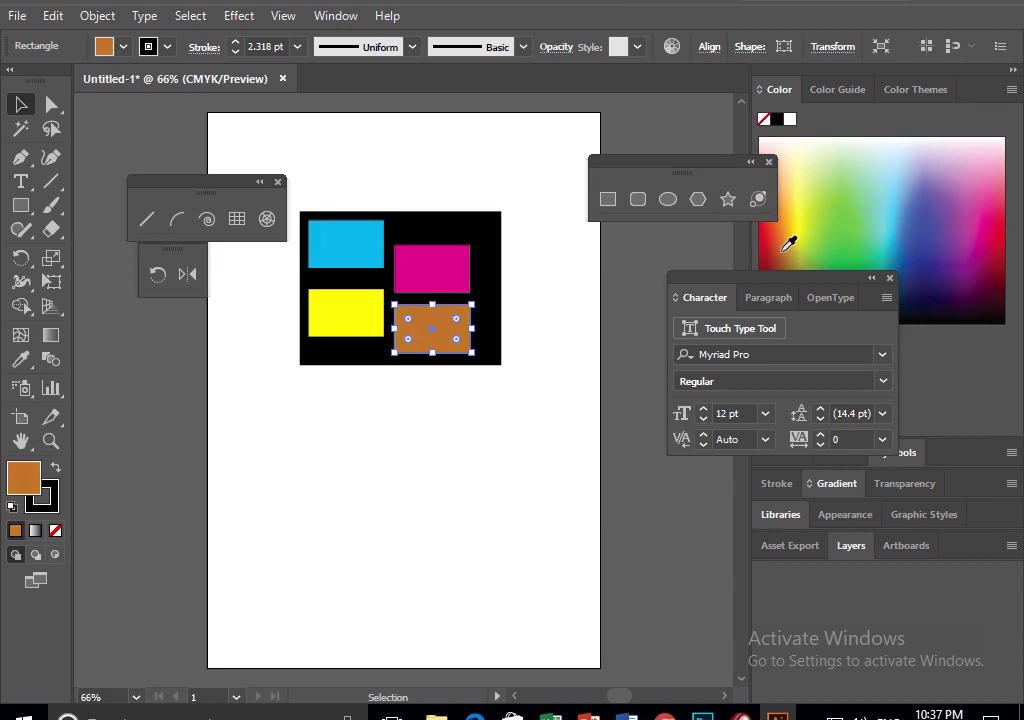
{"action": "left_click", "coordinate": [760, 90]}
{"action": "left_click", "coordinate": [450, 180]}
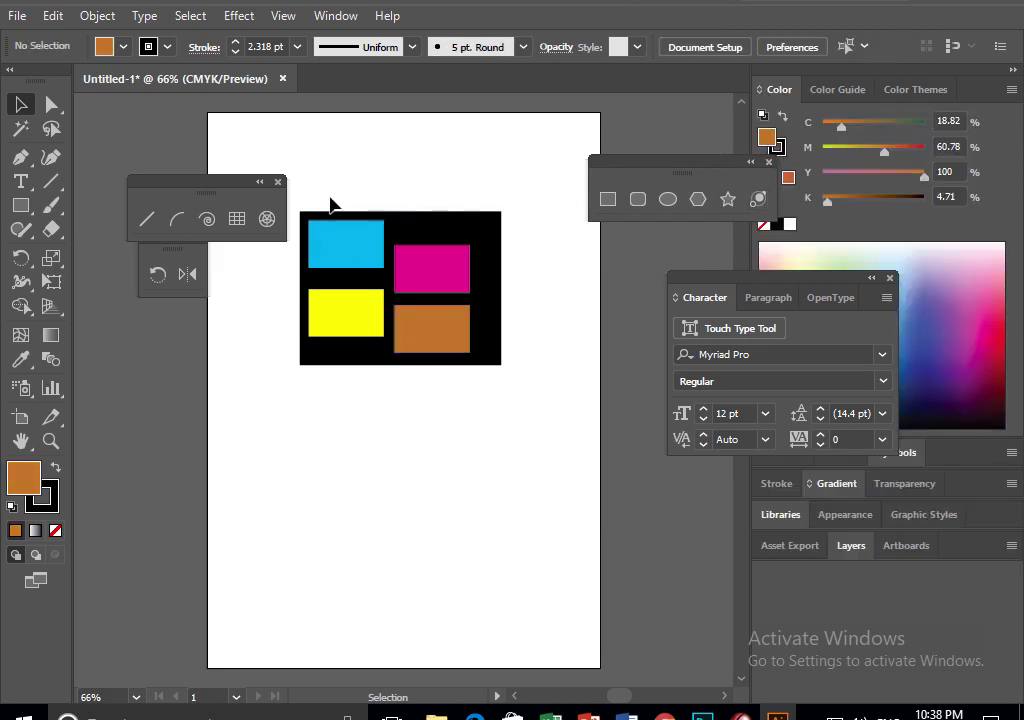
Open Separations Preview from the Window menu and zoom the artwork to 150%
{"action": "left_click", "coordinate": [335, 15]}
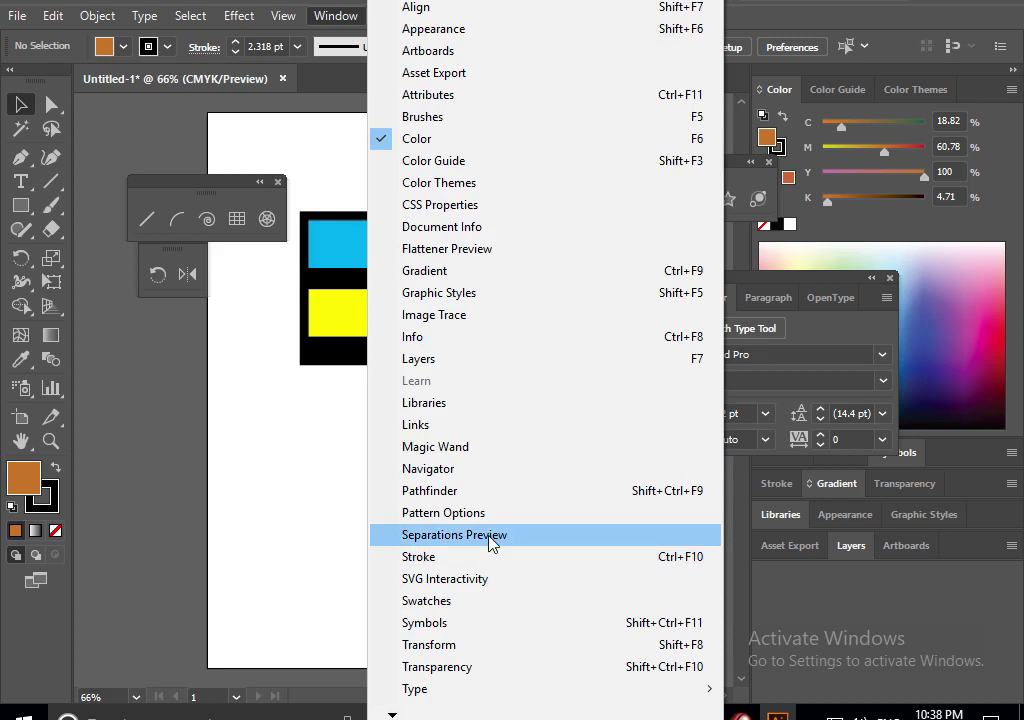
{"action": "left_click", "coordinate": [490, 538]}
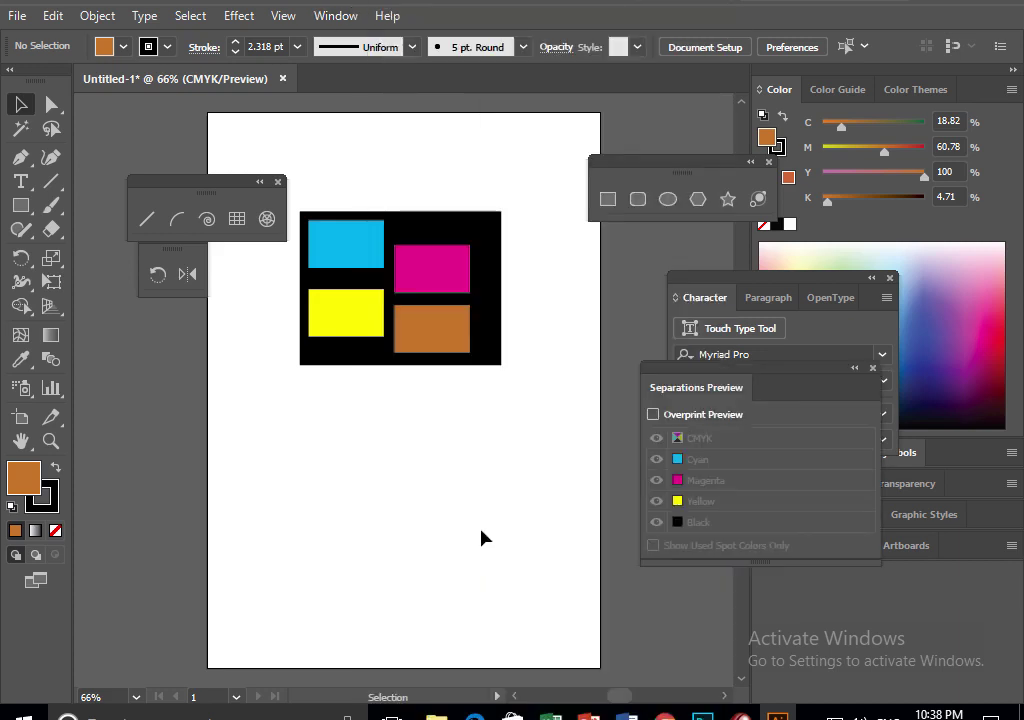
{"action": "key", "text": "ctrl"}
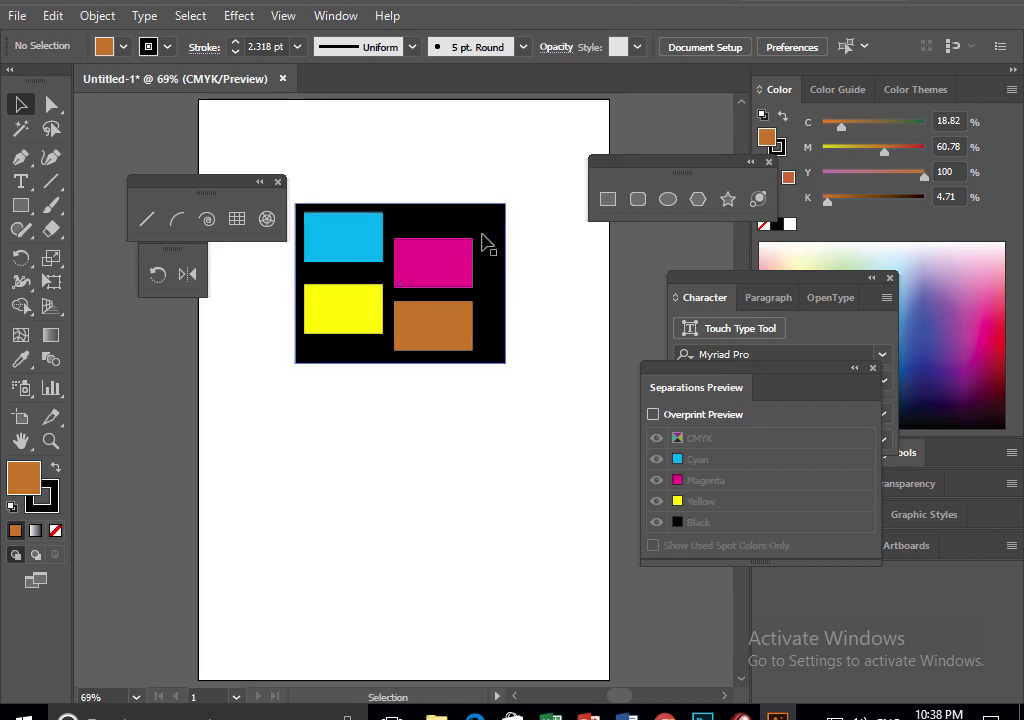
{"action": "key", "text": "ctrl+equal"}
{"action": "key", "text": "ctrl+equal"}
{"action": "key", "text": "space"}
{"action": "left_click_drag", "start_coordinate": [475, 338], "coordinate": [481, 402]}
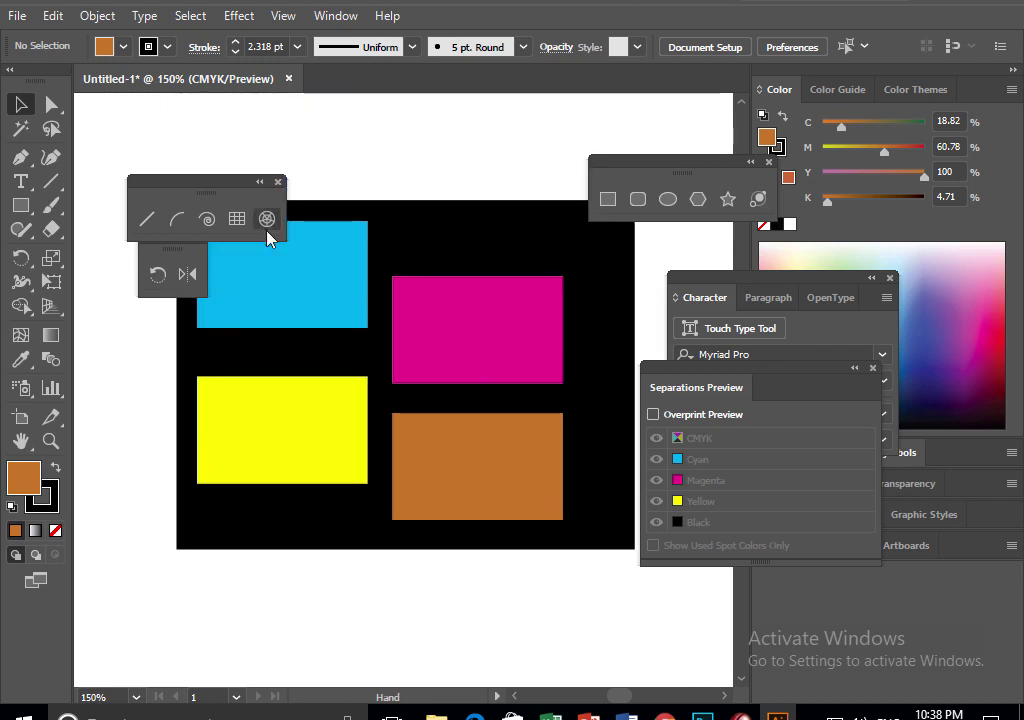
Close the line, rotate and shapes floating panels and shift all the artwork up-left
{"action": "left_click", "coordinate": [279, 184]}
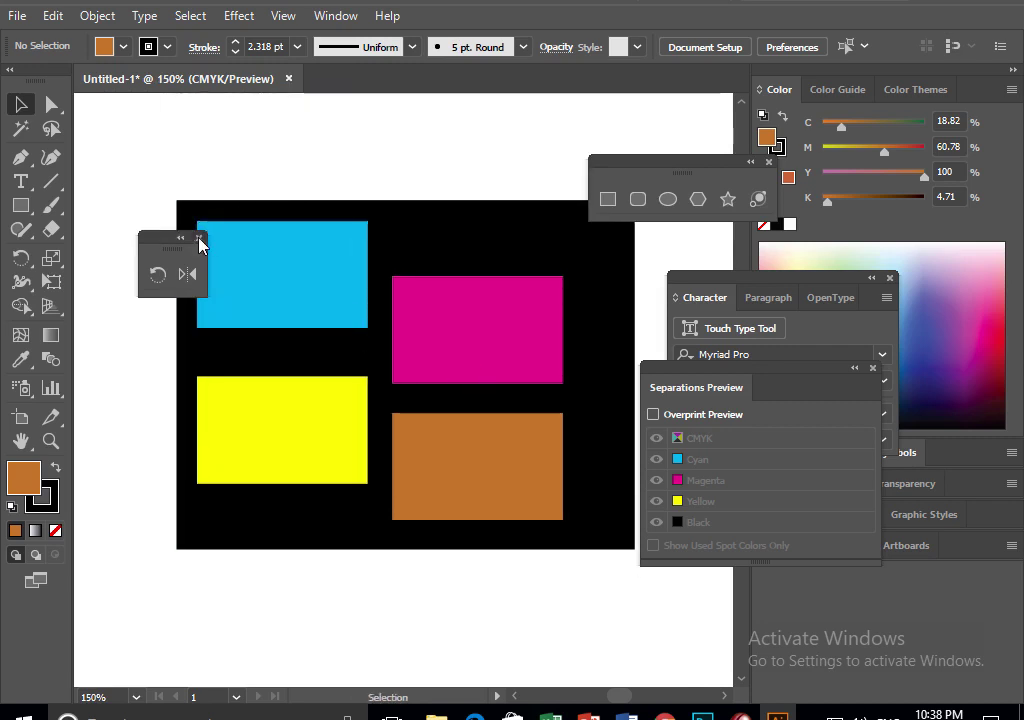
{"action": "left_click", "coordinate": [200, 236]}
{"action": "left_click", "coordinate": [768, 163]}
{"action": "left_click_drag", "start_coordinate": [537, 217], "coordinate": [511, 210]}
{"action": "key", "text": "ctrl+z"}
{"action": "mouse_move", "coordinate": [222, 165]}
{"action": "left_mouse_down"}
{"action": "mouse_move", "coordinate": [542, 498]}
{"action": "mouse_move", "coordinate": [480, 427]}
{"action": "left_mouse_up"}
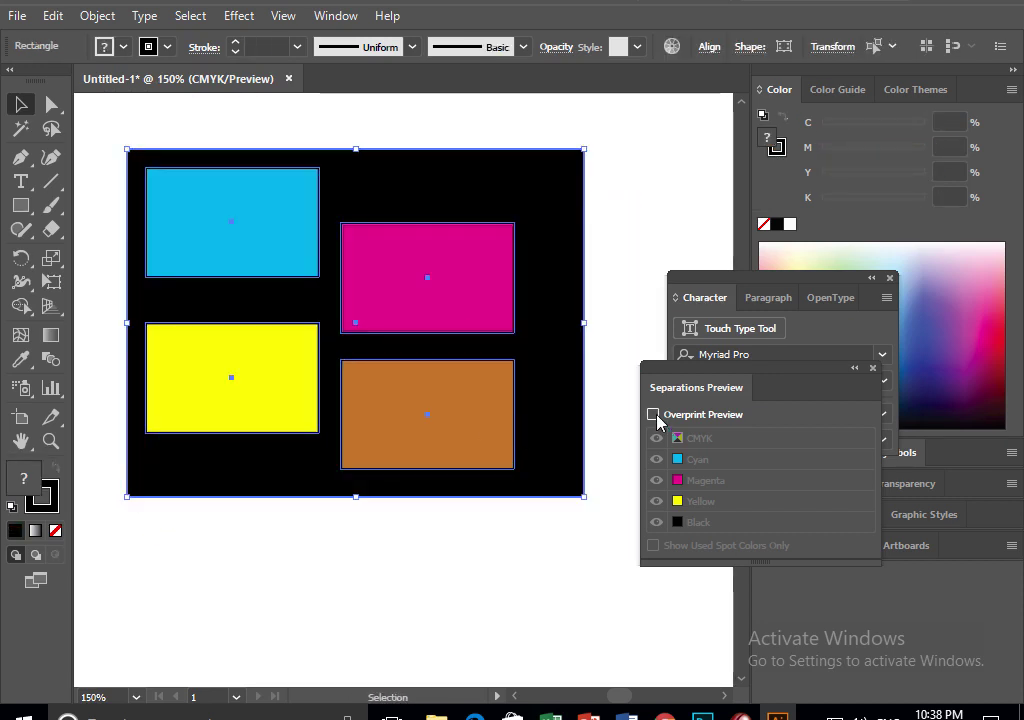
Turn on Overprint Preview and hide the Cyan plate in Separations Preview
{"action": "left_click", "coordinate": [653, 414]}
{"action": "left_click", "coordinate": [643, 264]}
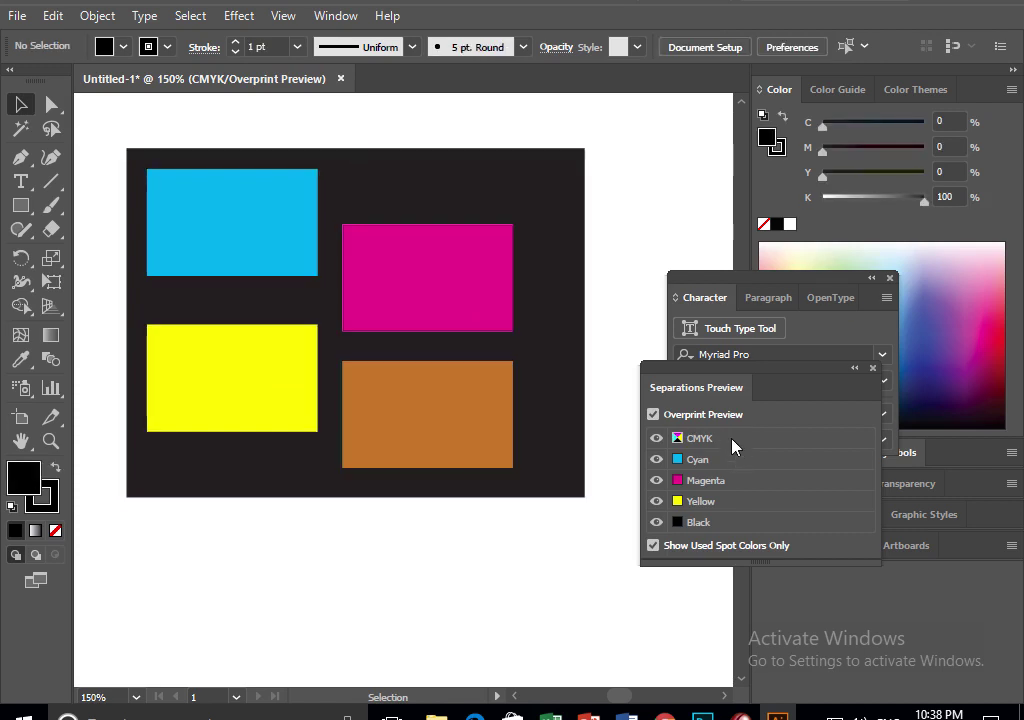
{"action": "left_click", "coordinate": [660, 418]}
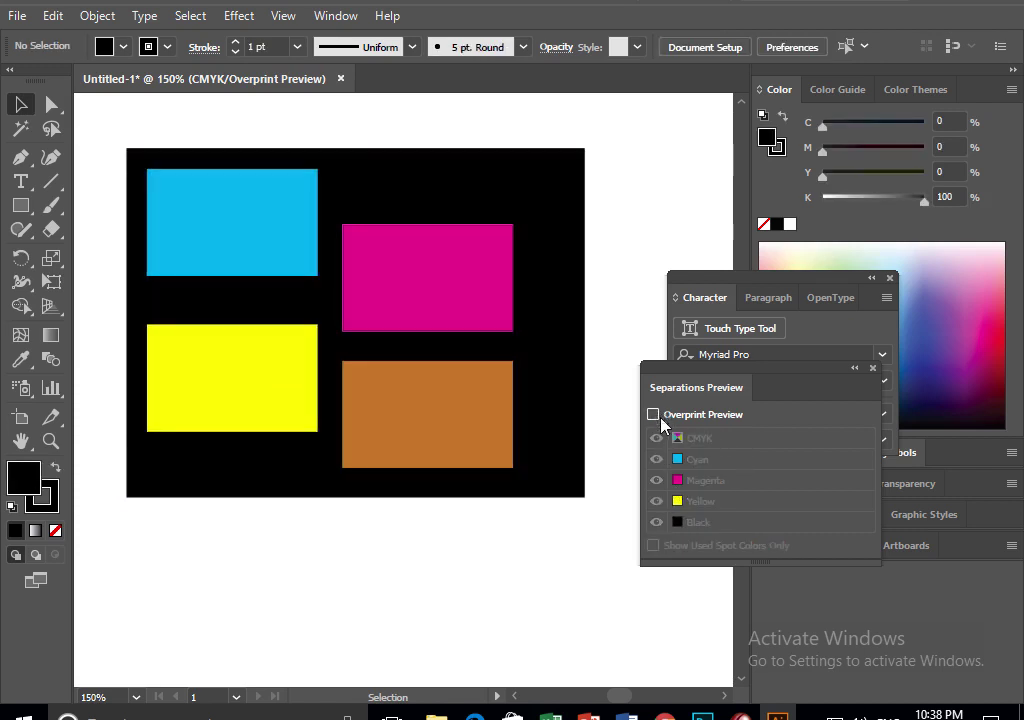
{"action": "left_click", "coordinate": [655, 414]}
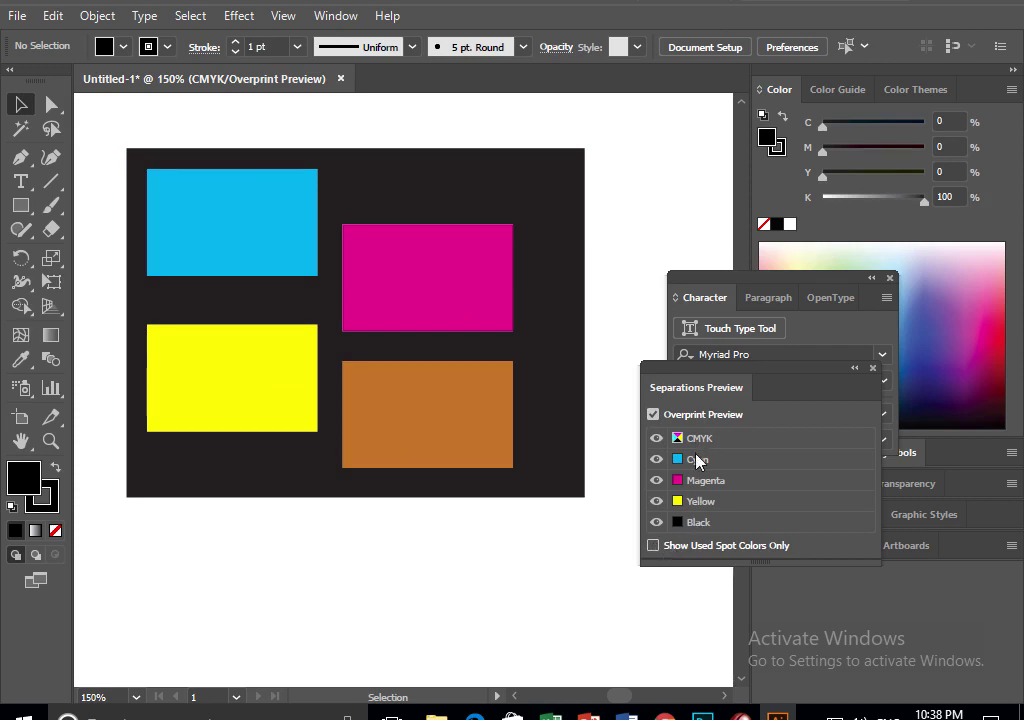
{"action": "left_click", "coordinate": [658, 461]}
{"action": "left_click", "coordinate": [660, 466]}
{"action": "left_click", "coordinate": [658, 463]}
{"action": "left_click", "coordinate": [657, 461]}
{"action": "left_click", "coordinate": [658, 461]}
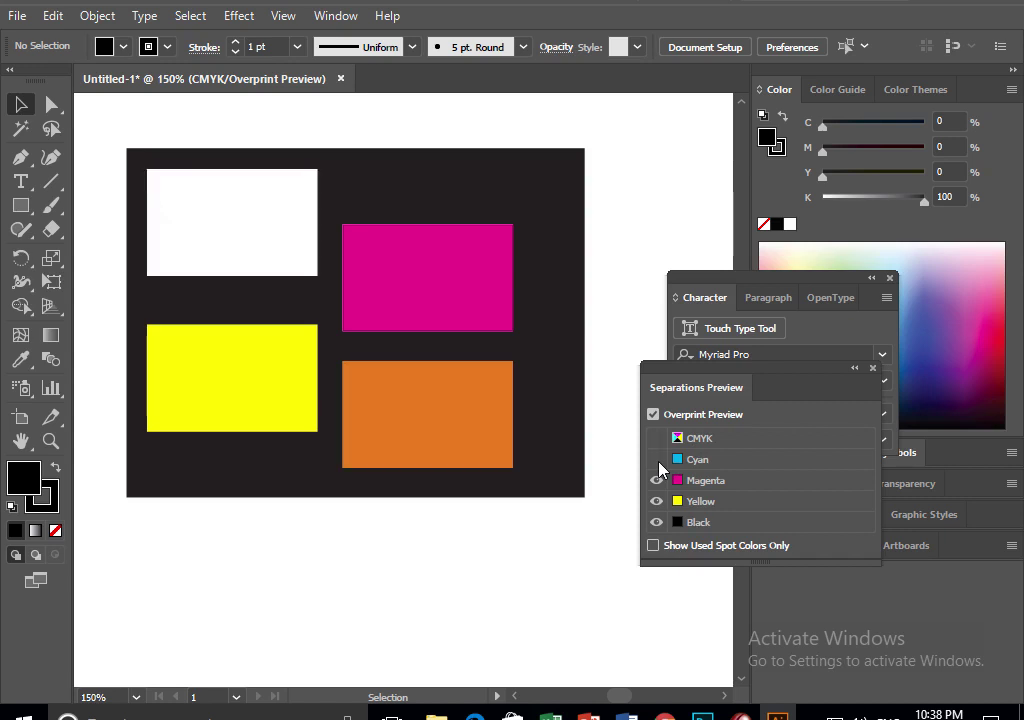
Hide the Magenta and Yellow plates, then show both again
{"action": "left_click", "coordinate": [657, 482]}
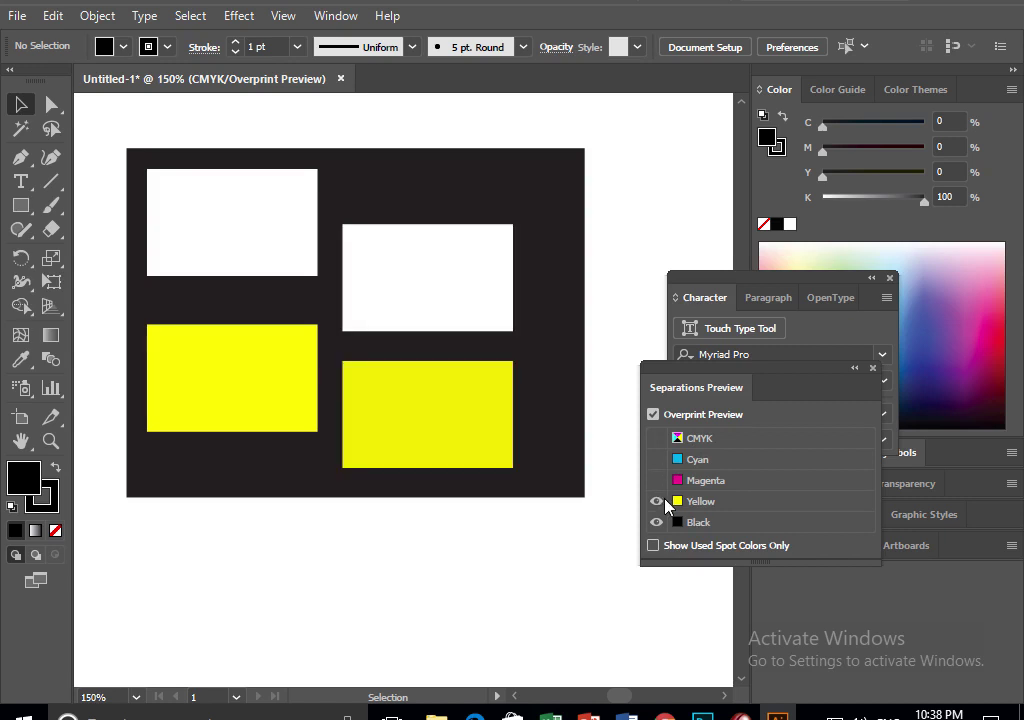
{"action": "left_click", "coordinate": [657, 501]}
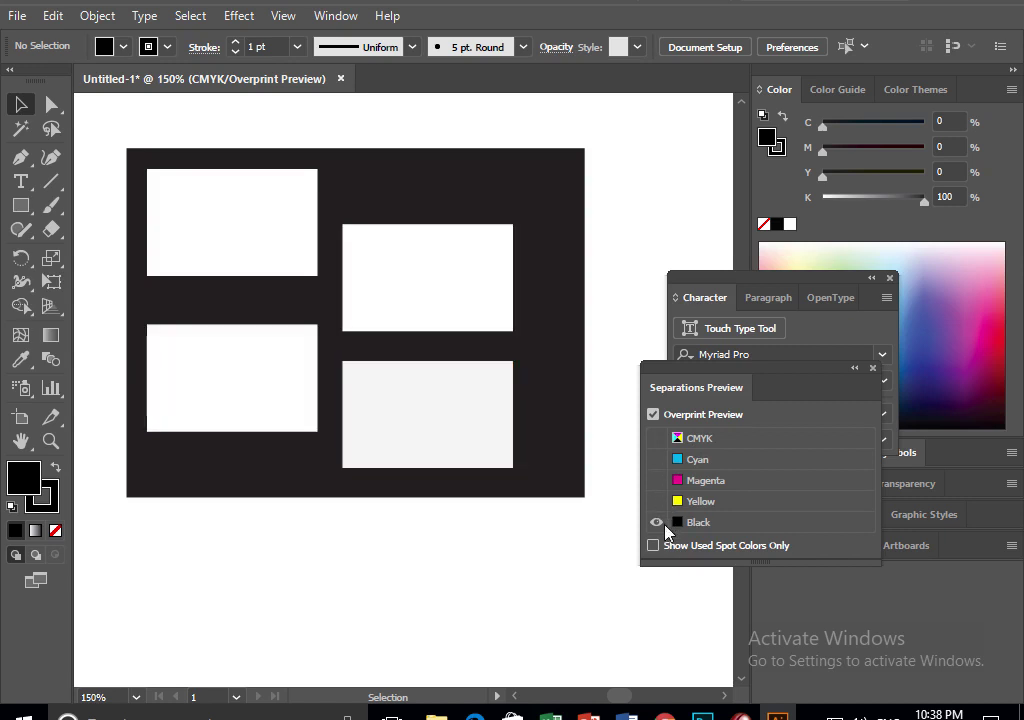
{"action": "left_click", "coordinate": [479, 442]}
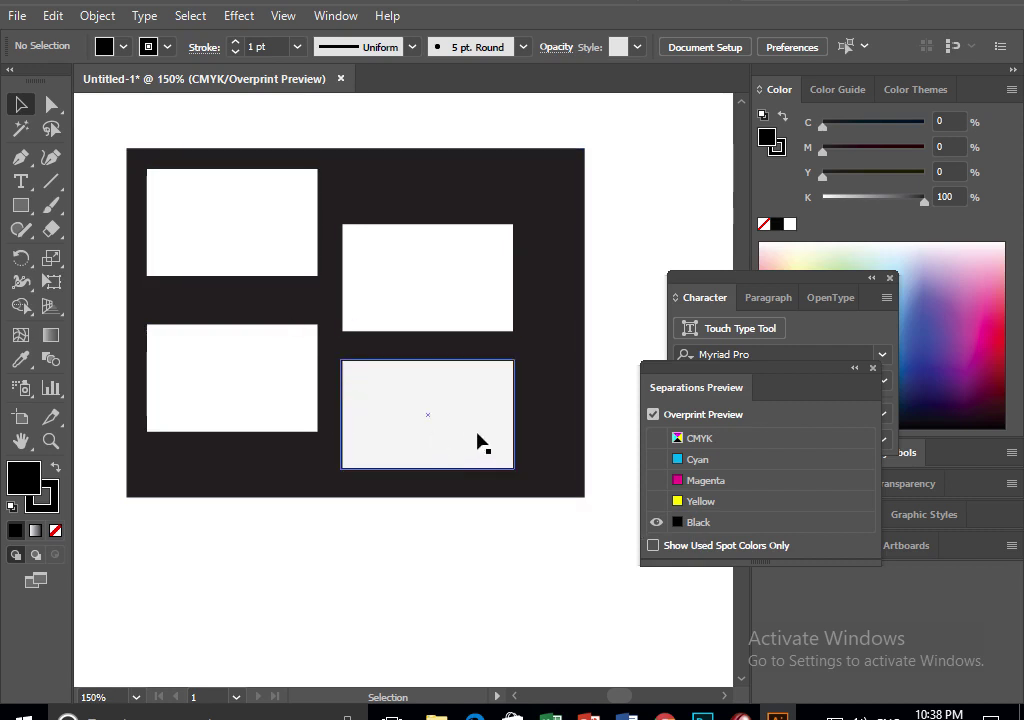
{"action": "left_click", "coordinate": [630, 491]}
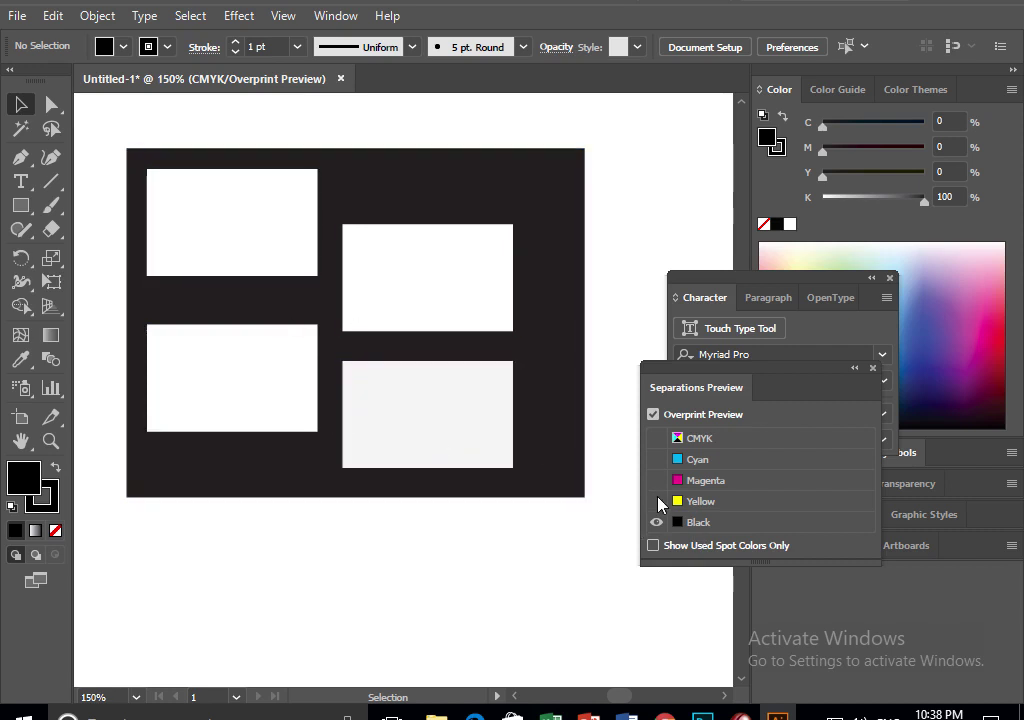
{"action": "left_click", "coordinate": [657, 501]}
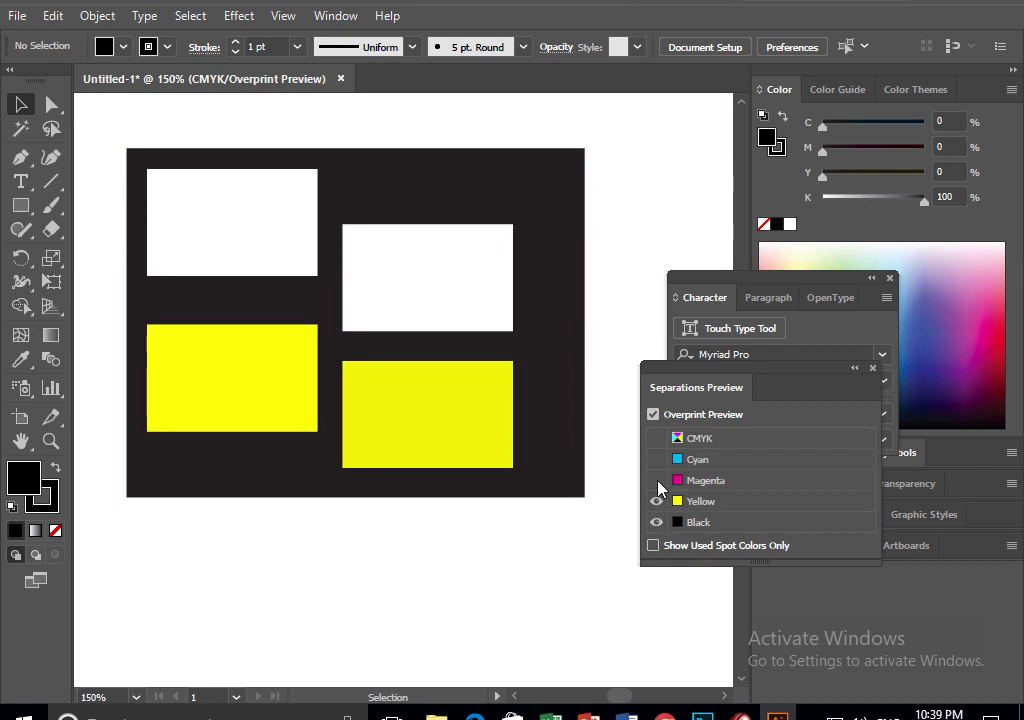
{"action": "left_click", "coordinate": [657, 481]}
Select the orange lower-right rectangle
{"action": "left_click", "coordinate": [359, 411]}
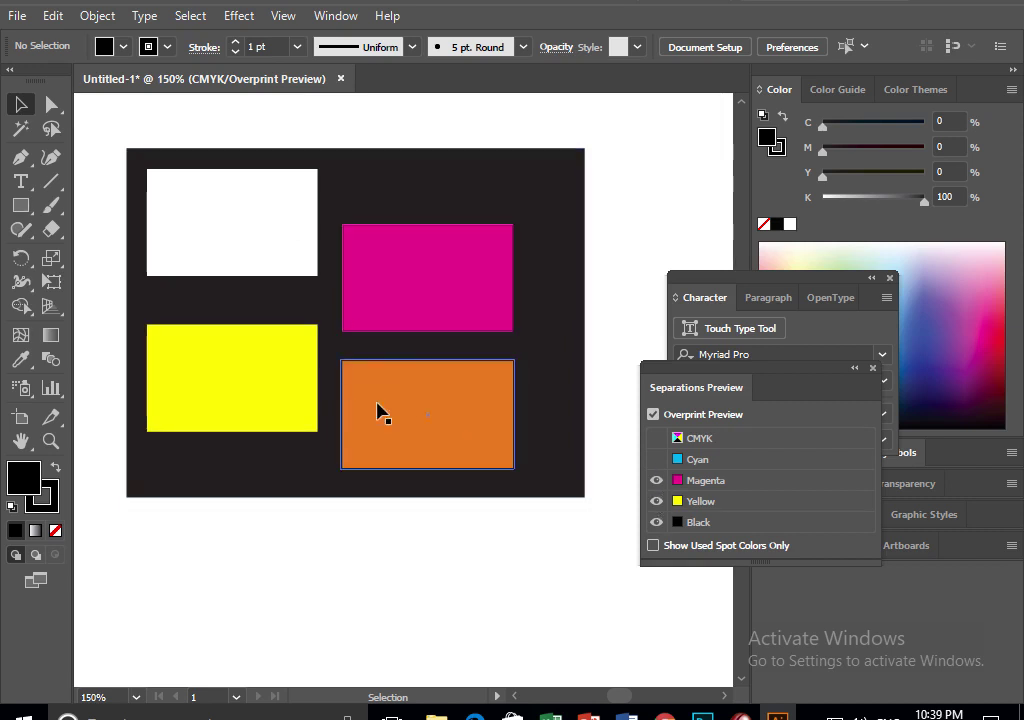
{"action": "left_click", "coordinate": [432, 272]}
{"action": "left_click", "coordinate": [395, 385]}
{"action": "left_click", "coordinate": [490, 432]}
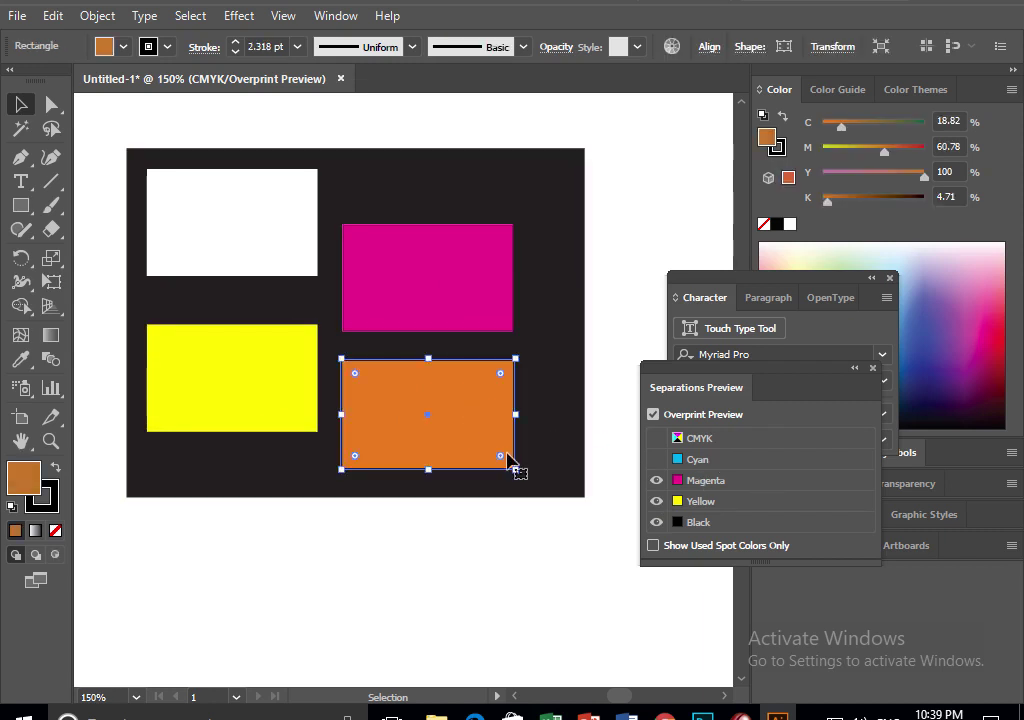
Move the Character and Separations panels aside and bring up the Swatches panel
{"action": "left_click_drag", "start_coordinate": [747, 280], "coordinate": [637, 185]}
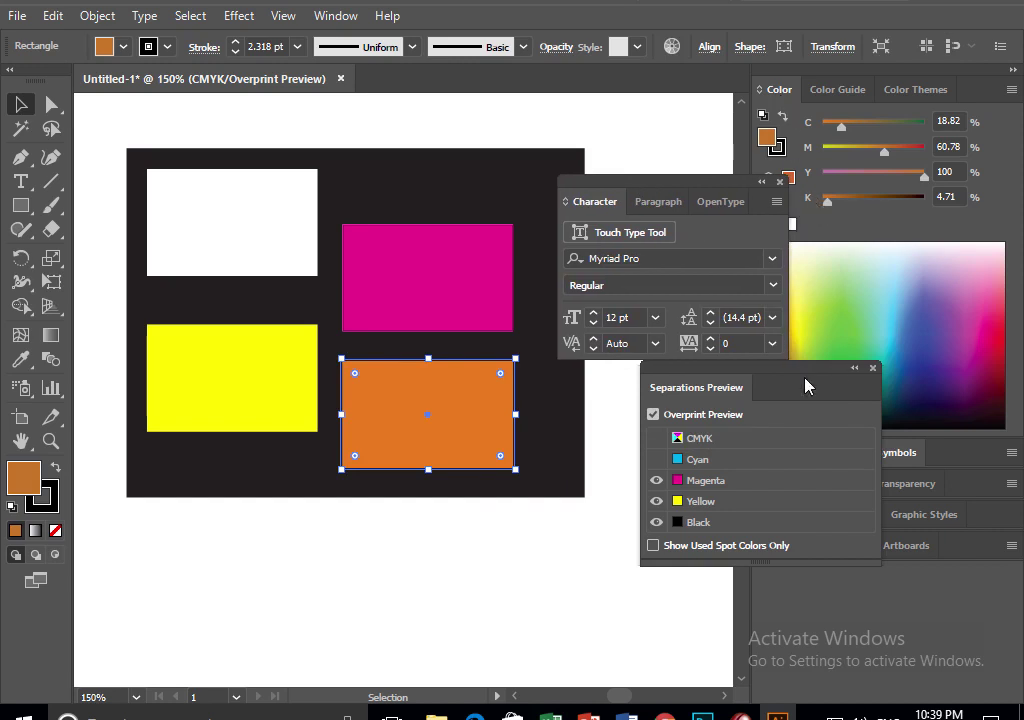
{"action": "left_click_drag", "start_coordinate": [805, 382], "coordinate": [728, 532]}
{"action": "left_click", "coordinate": [804, 457]}
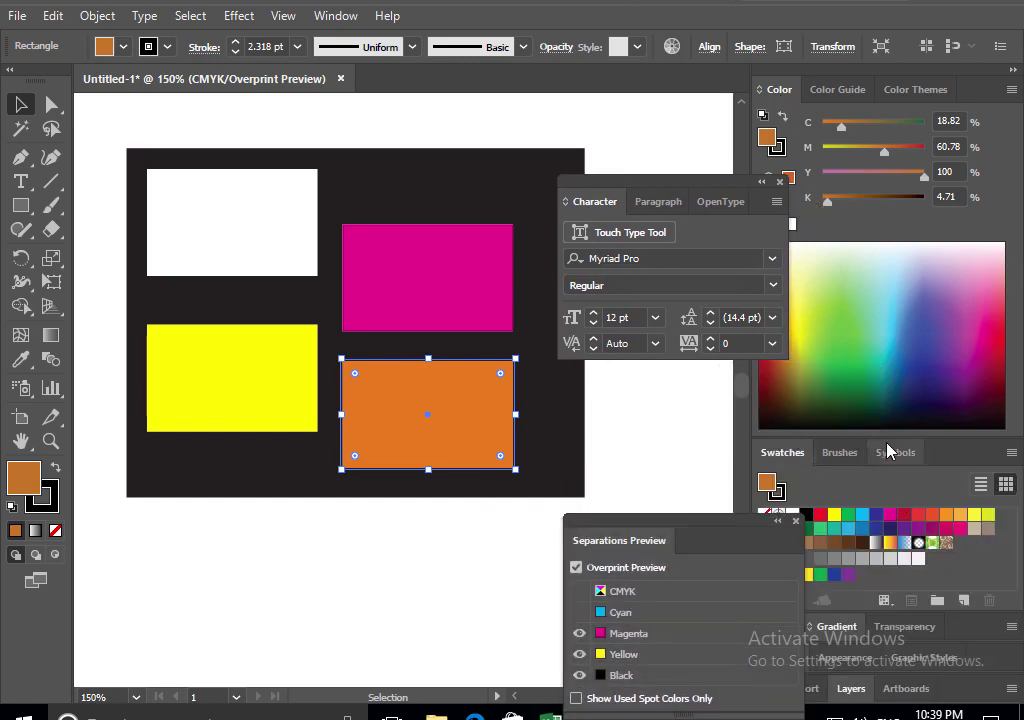
{"action": "left_click", "coordinate": [781, 90]}
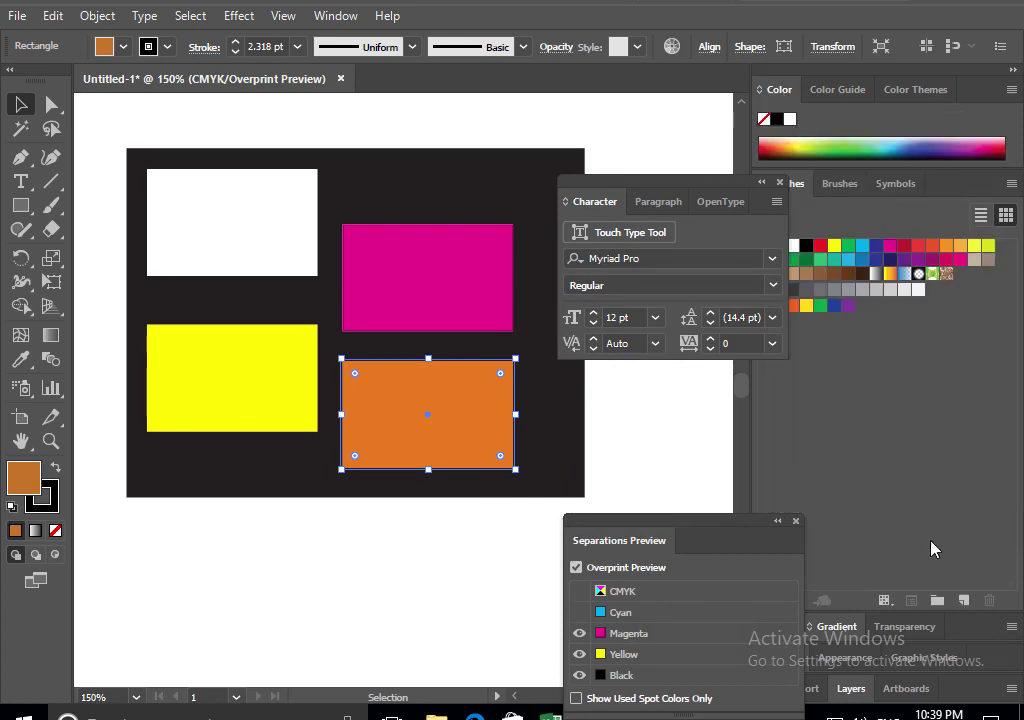
Save the orange as a new Spot Color swatch, C=19 M=61 Y=100 K=5
{"action": "left_click", "coordinate": [966, 602]}
{"action": "left_click_drag", "start_coordinate": [548, 152], "coordinate": [782, 104]}
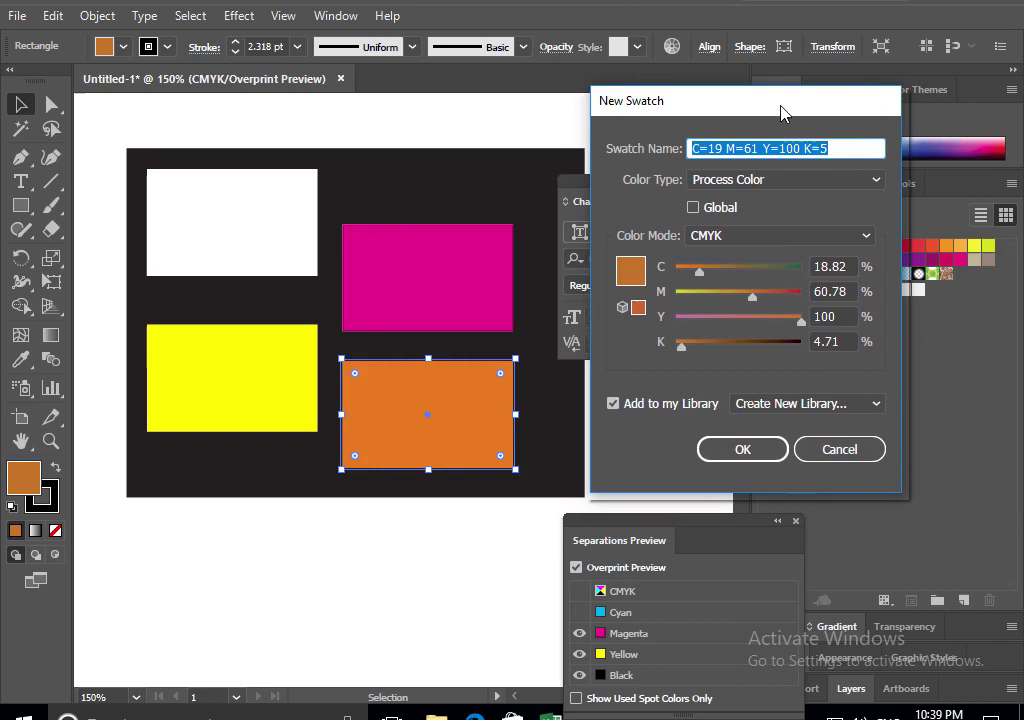
{"action": "left_click", "coordinate": [766, 182]}
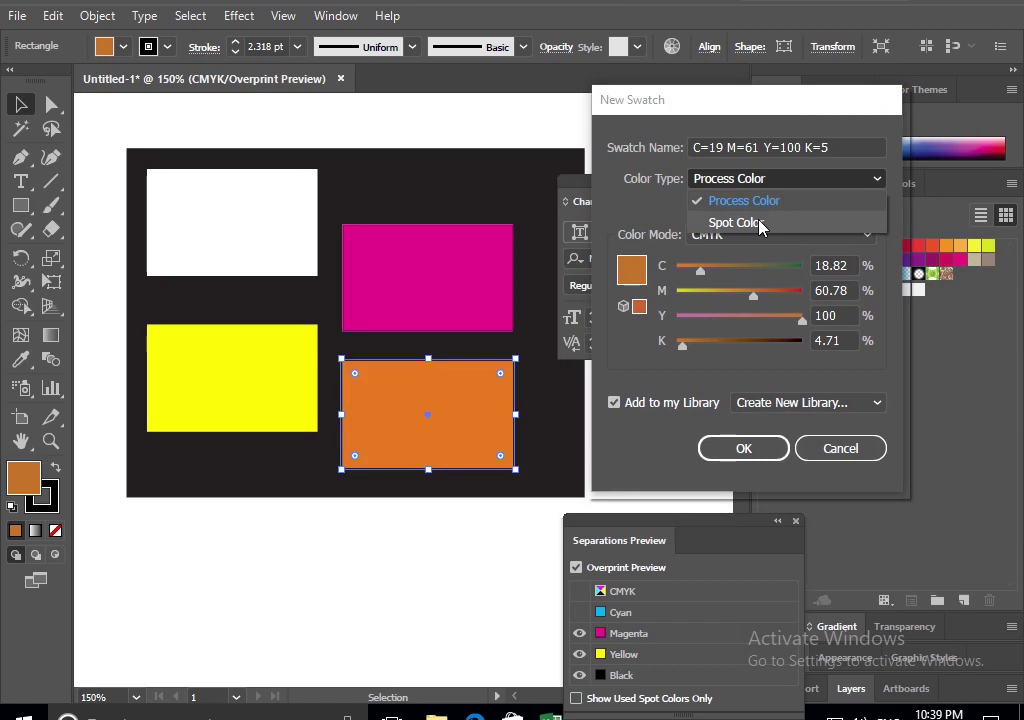
{"action": "left_click", "coordinate": [760, 224]}
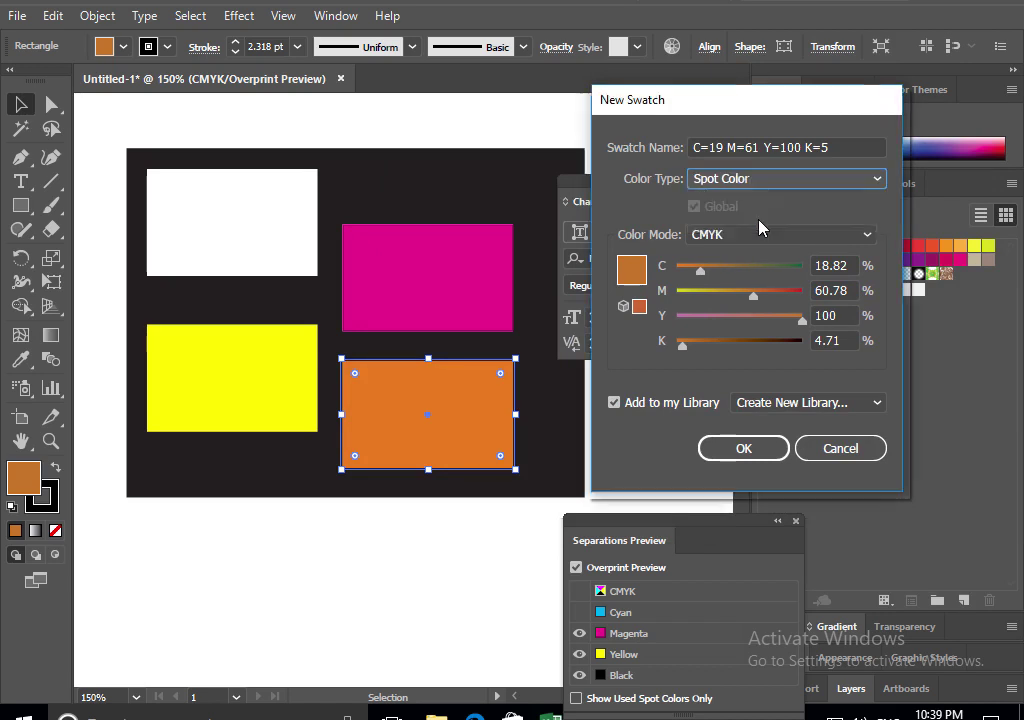
{"action": "left_click", "coordinate": [743, 450]}
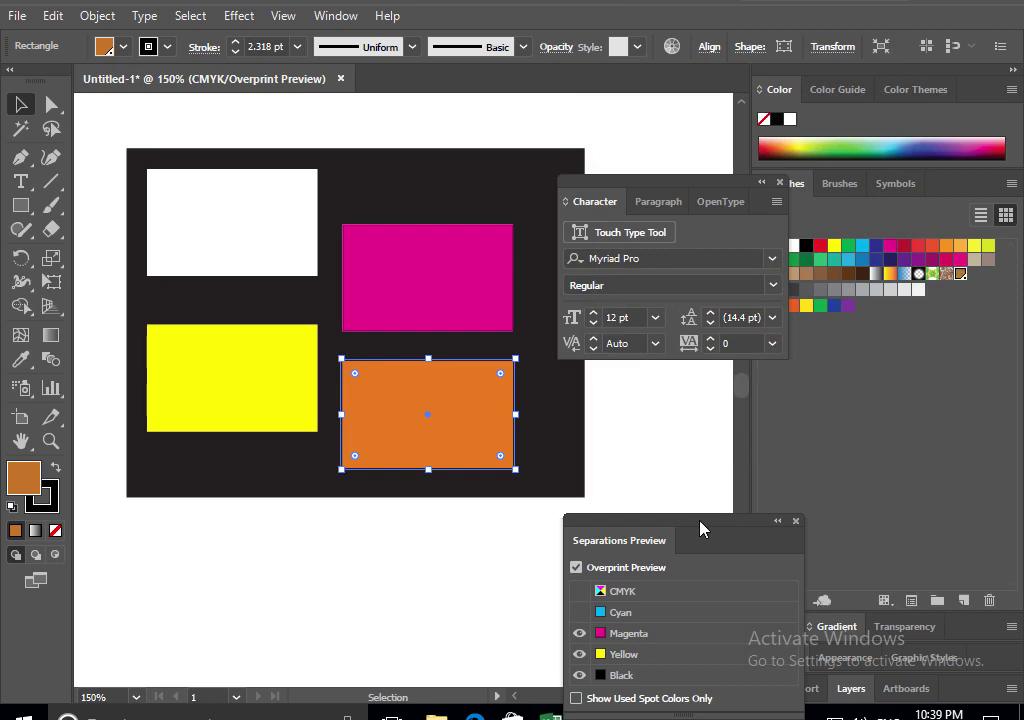
{"action": "left_click_drag", "start_coordinate": [700, 528], "coordinate": [708, 282]}
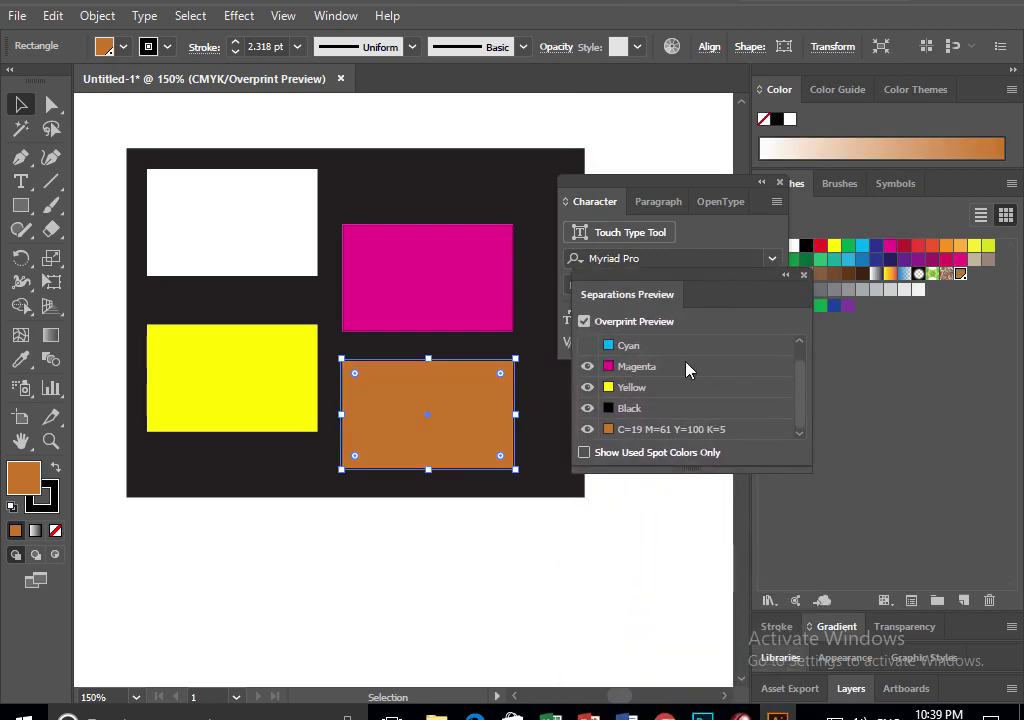
Toggle the Magenta and Yellow plates off and back on in Separations Preview
{"action": "left_click", "coordinate": [587, 366]}
{"action": "left_click", "coordinate": [588, 387]}
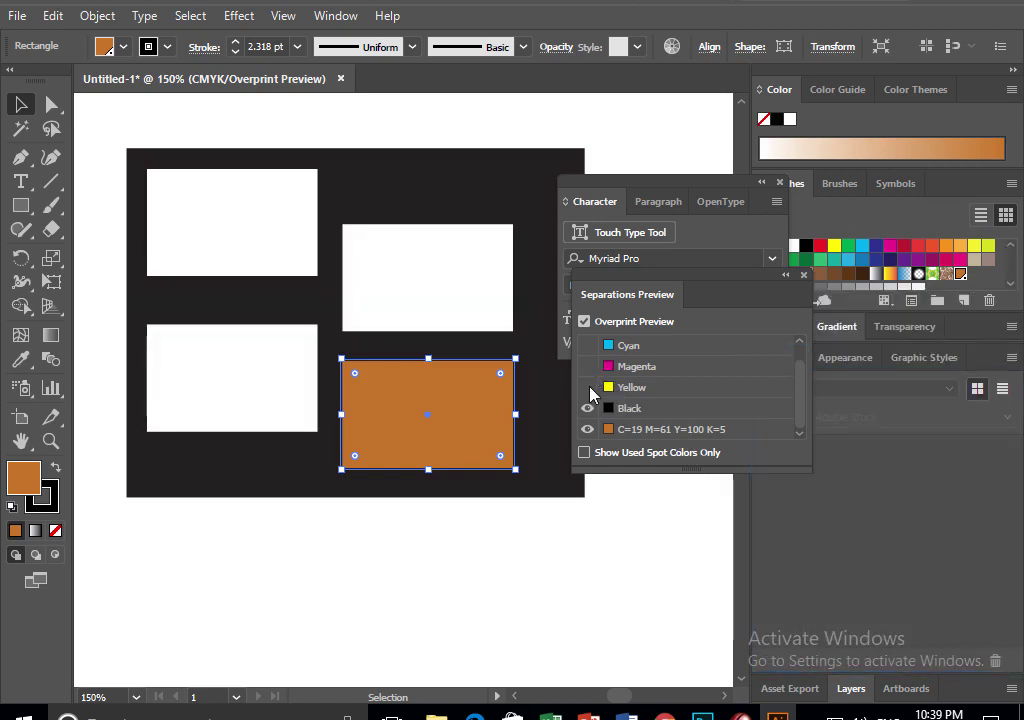
{"action": "left_click", "coordinate": [588, 366]}
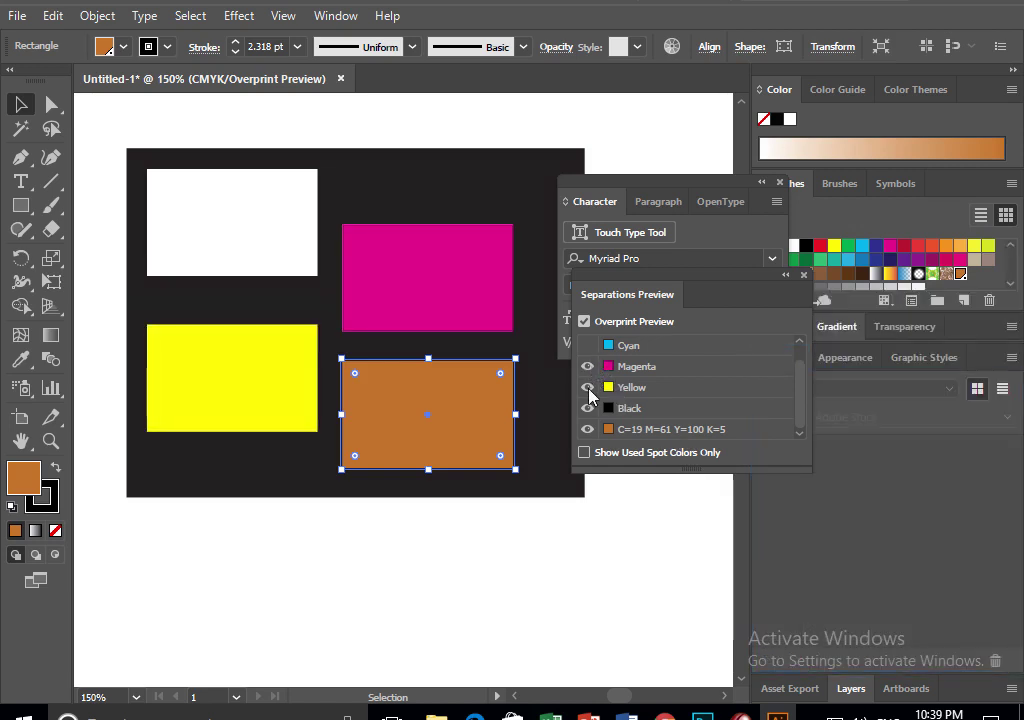
{"action": "left_click", "coordinate": [588, 387]}
{"action": "left_click", "coordinate": [588, 387]}
{"action": "left_click", "coordinate": [588, 366]}
Hide and reshow the orange spot-colour plate, then turn the Cyan plate on
{"action": "left_click", "coordinate": [588, 429]}
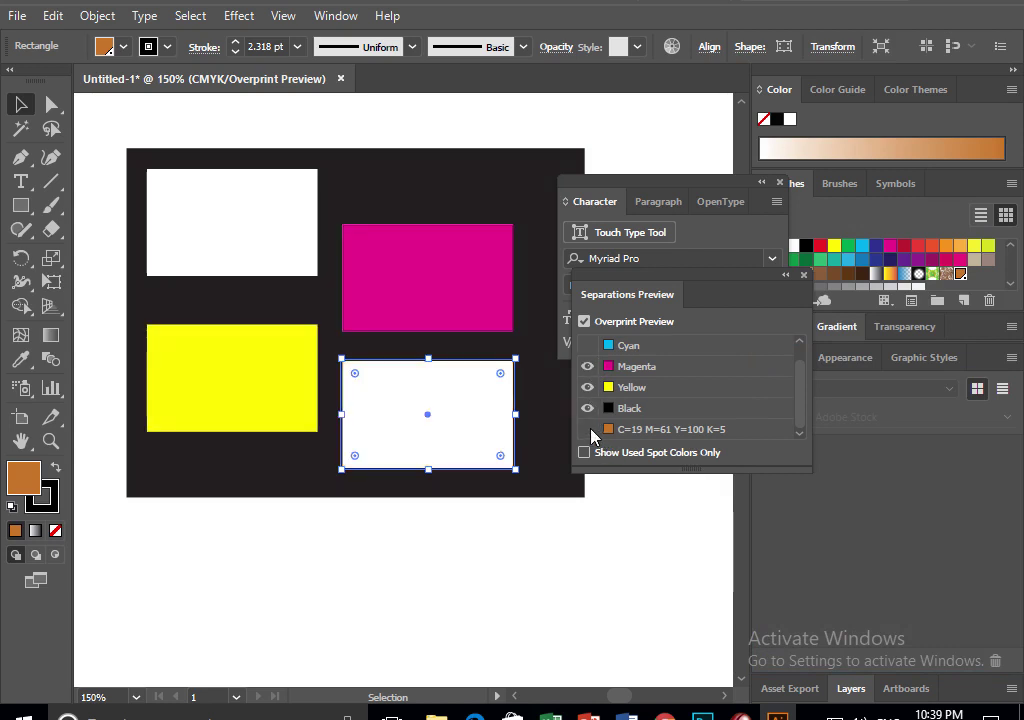
{"action": "left_click", "coordinate": [591, 430]}
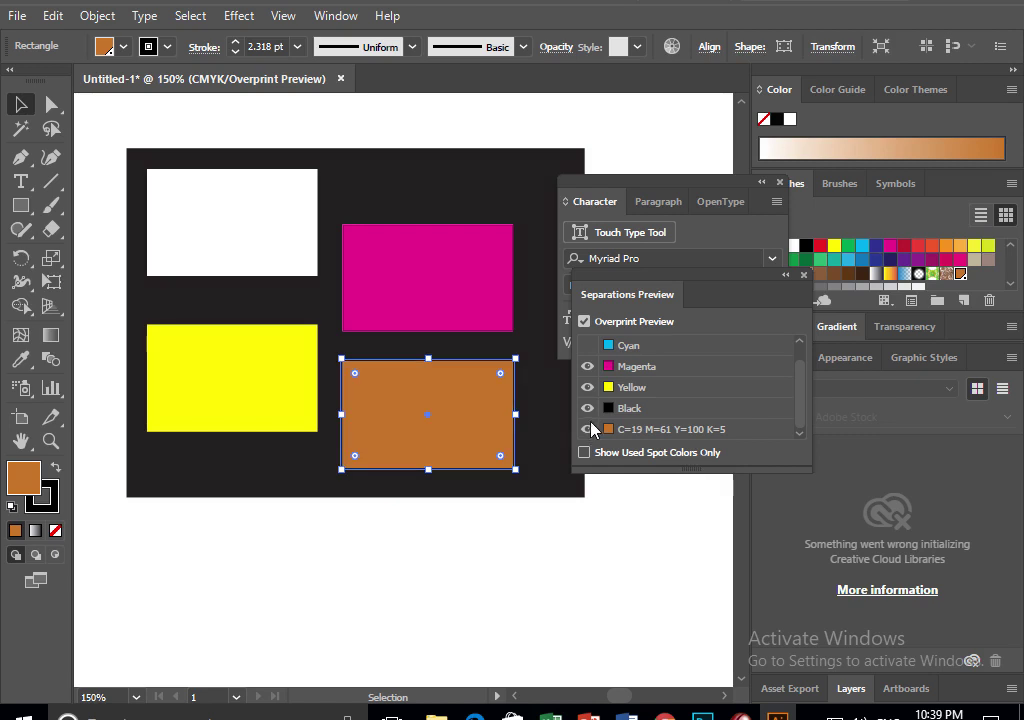
{"action": "left_click", "coordinate": [588, 345]}
{"action": "left_click", "coordinate": [587, 345]}
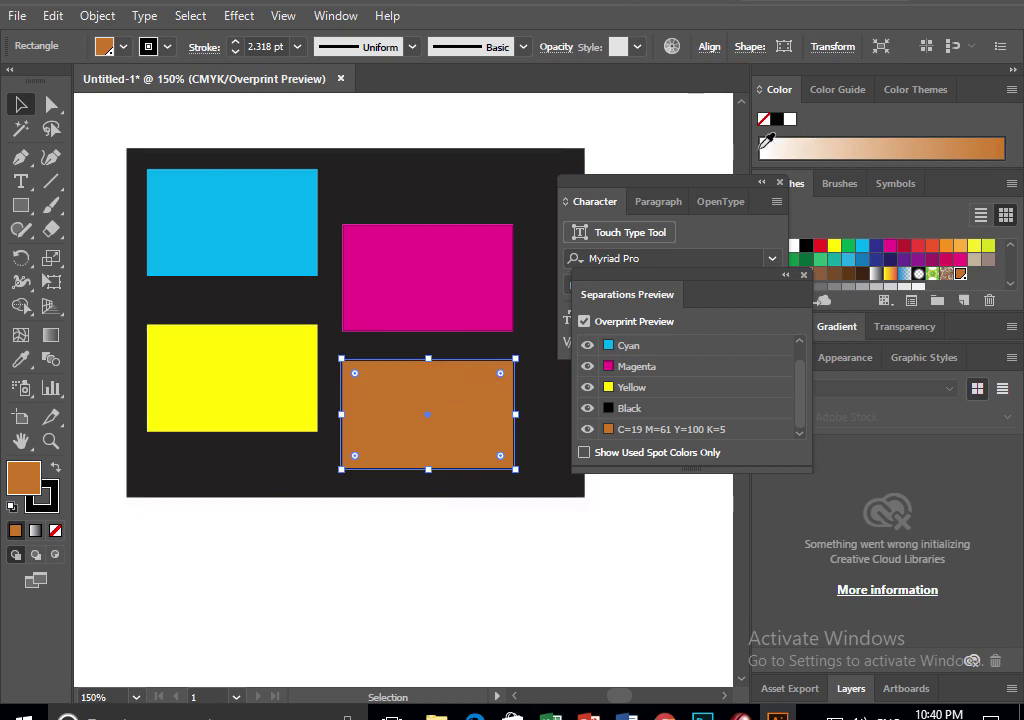
Close Separations Preview, then select all artwork with Ctrl+A and delete it
{"action": "left_click", "coordinate": [803, 275]}
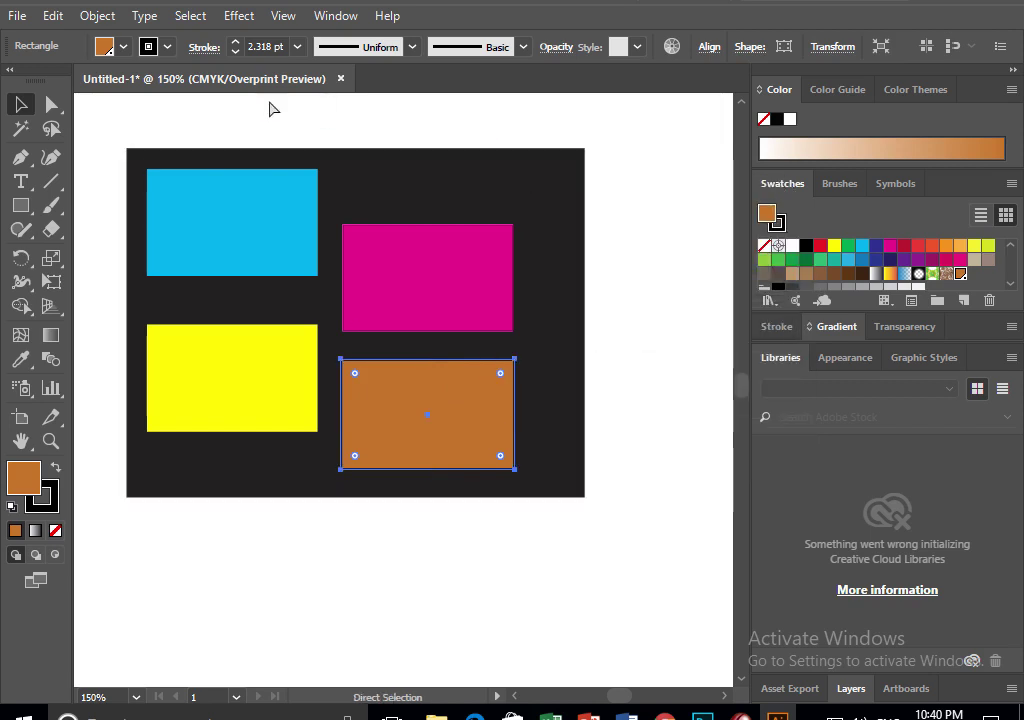
{"action": "key", "text": "ctrl+a"}
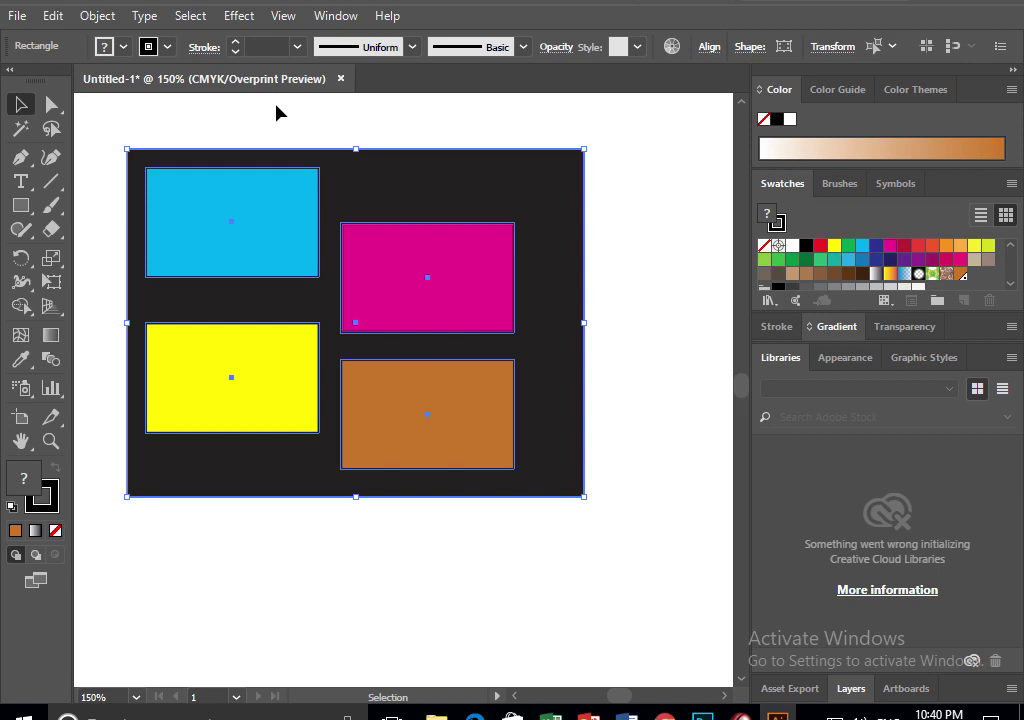
{"action": "key", "text": "Delete"}
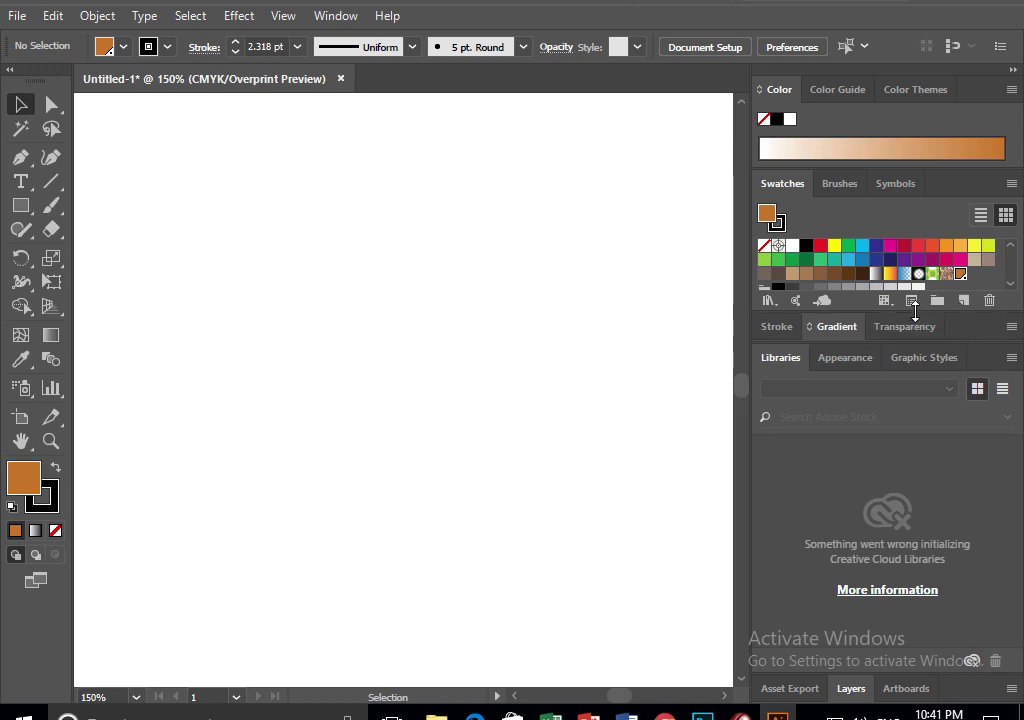
Drag the Swatches panel taller to show more swatch rows
{"action": "left_click_drag", "start_coordinate": [914, 313], "coordinate": [914, 420]}
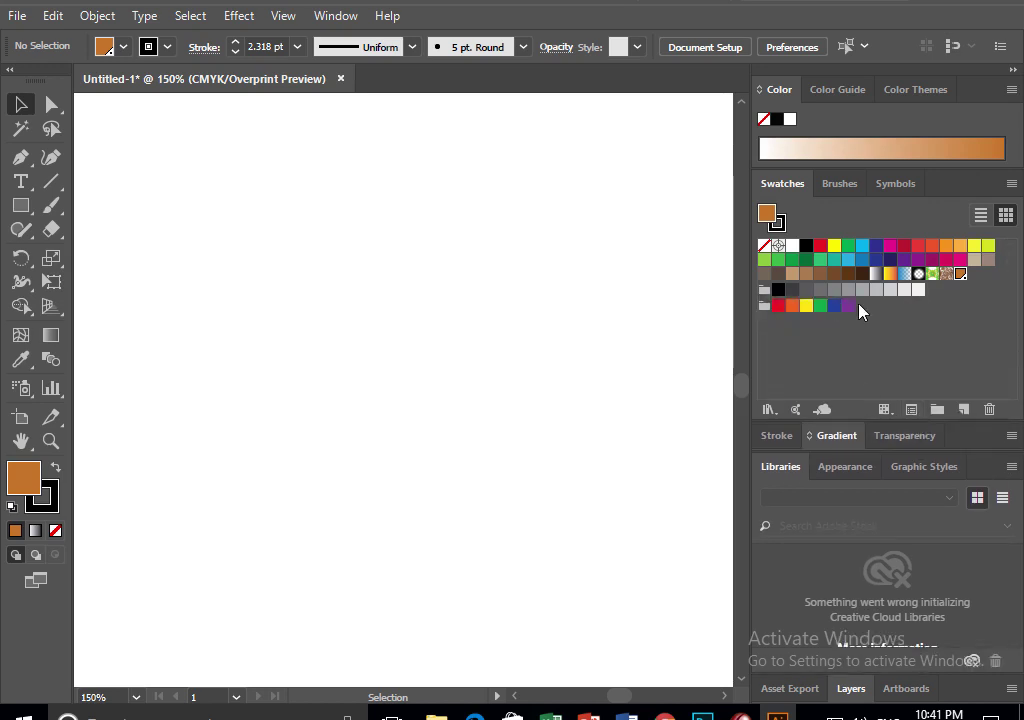
Draw a square, save its green as swatch C=78 M=27 Y=100 K=14, then apply the brown swirl pattern
{"action": "left_click", "coordinate": [20, 205]}
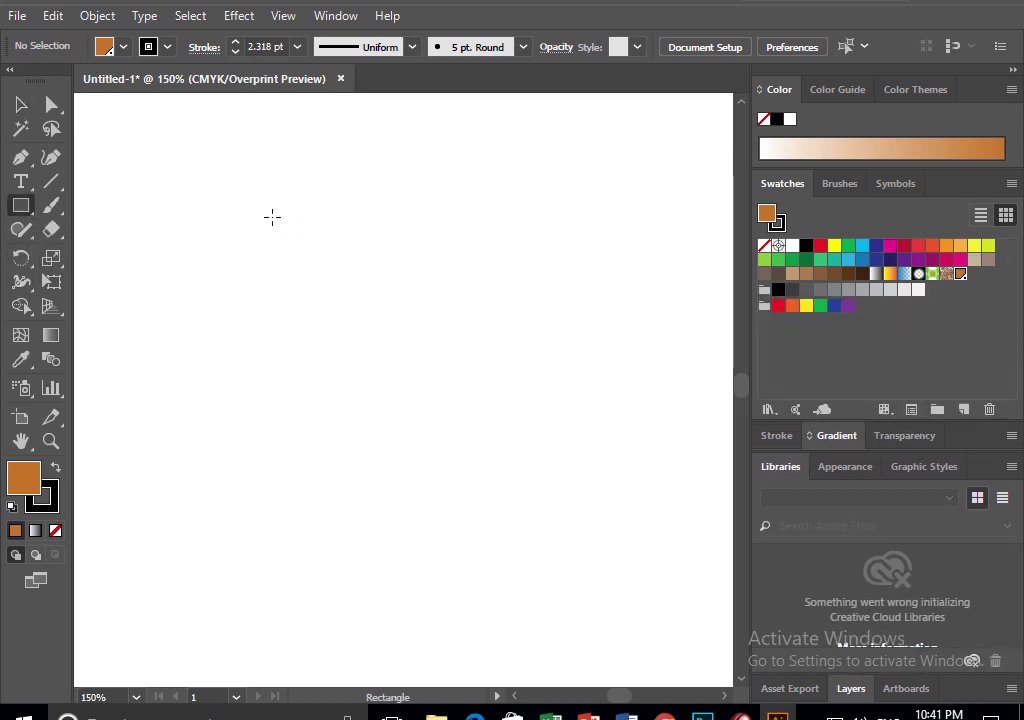
{"action": "left_click_drag", "start_coordinate": [272, 216], "coordinate": [536, 480]}
{"action": "left_click", "coordinate": [890, 259]}
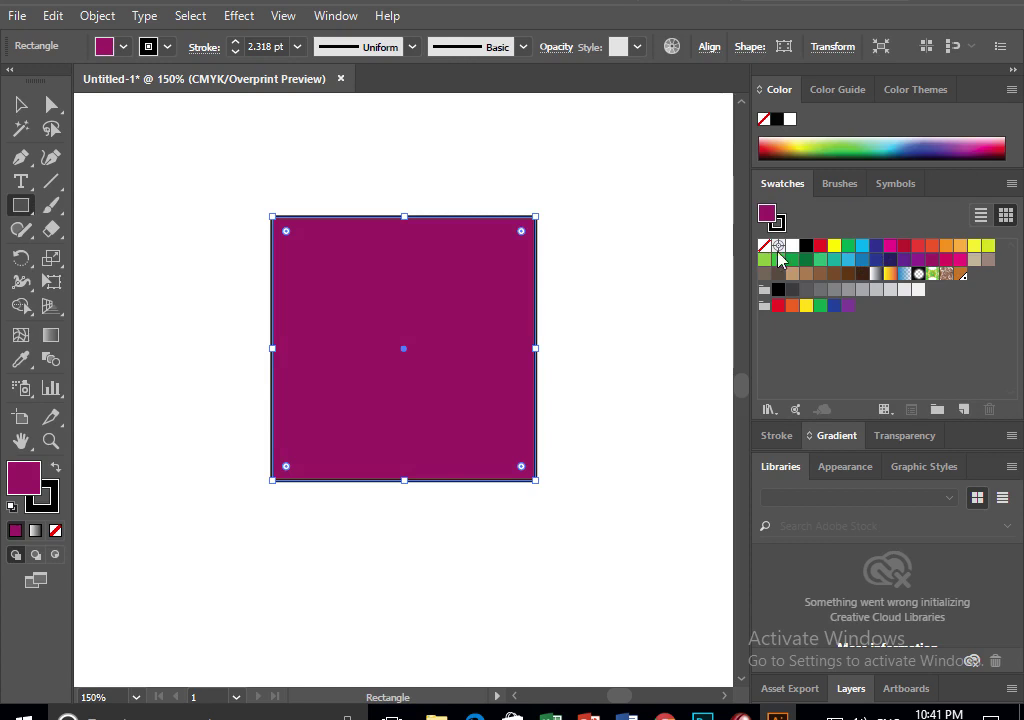
{"action": "left_click", "coordinate": [815, 150]}
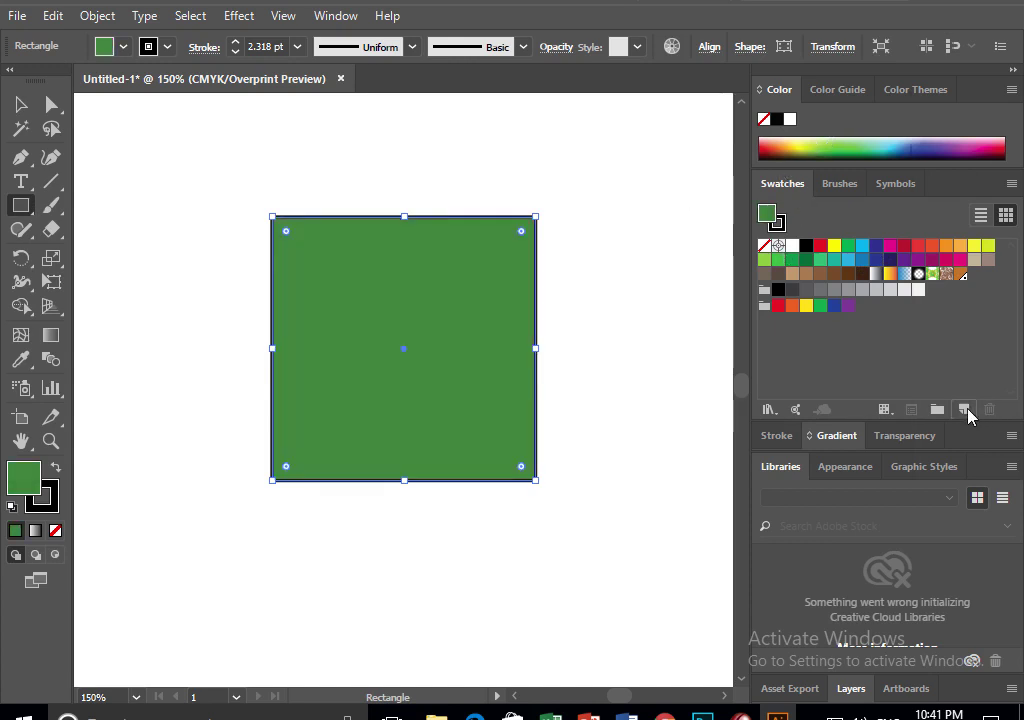
{"action": "left_click", "coordinate": [965, 410]}
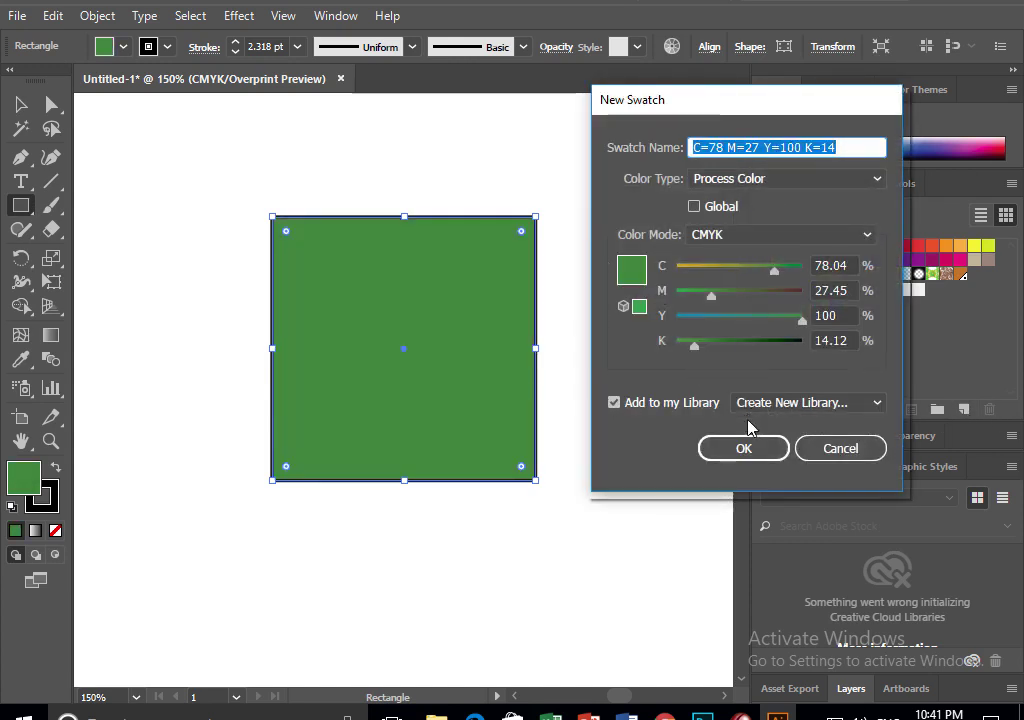
{"action": "left_click", "coordinate": [744, 447]}
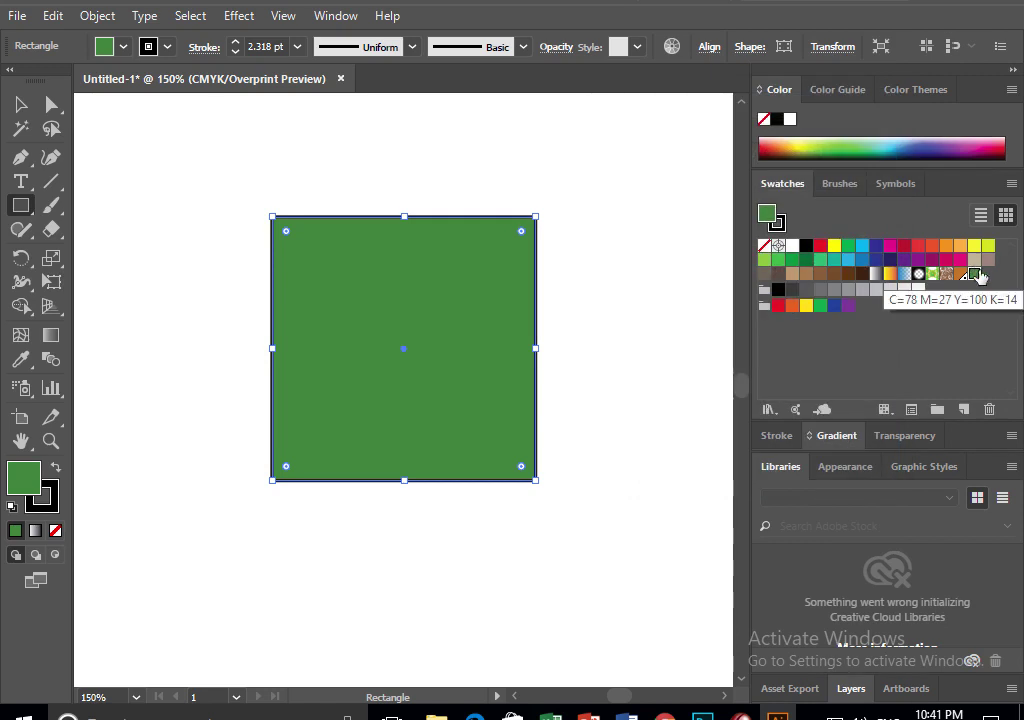
{"action": "left_click", "coordinate": [933, 274]}
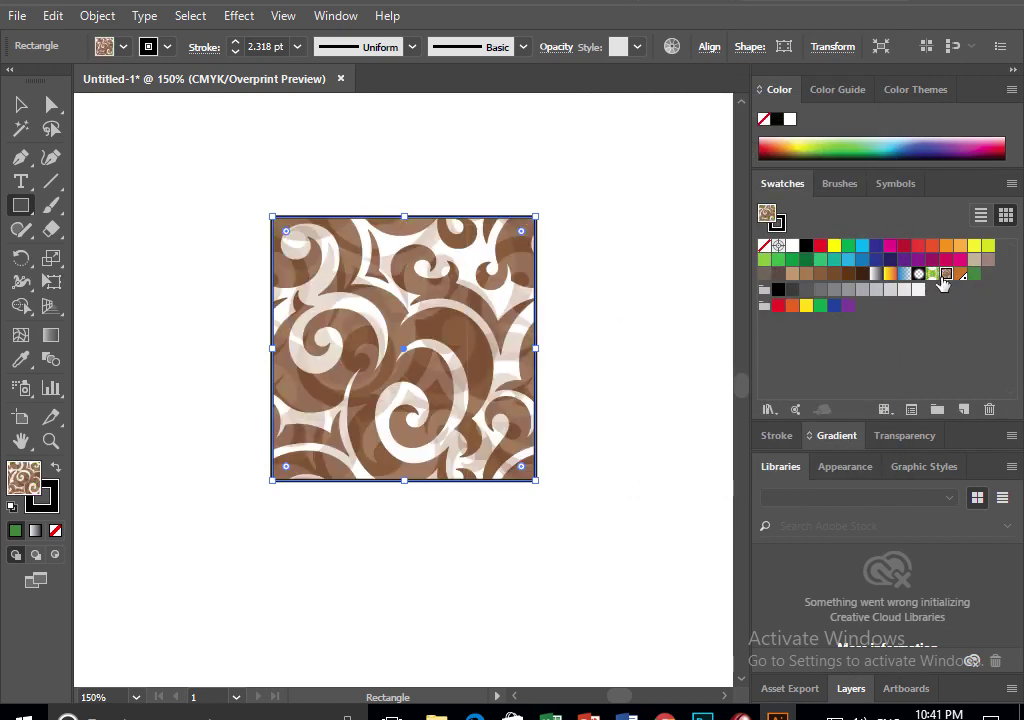
Try the default graphic styles, including Foliage_GS and a blue swirl, on the square
{"action": "key", "text": "v"}
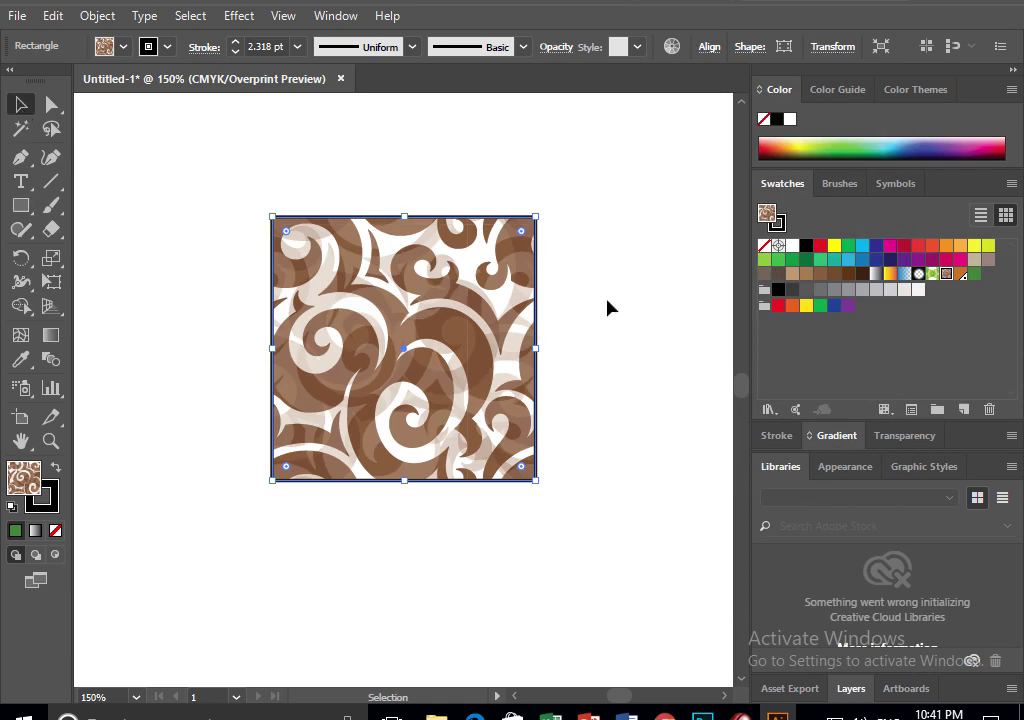
{"action": "left_click", "coordinate": [769, 409]}
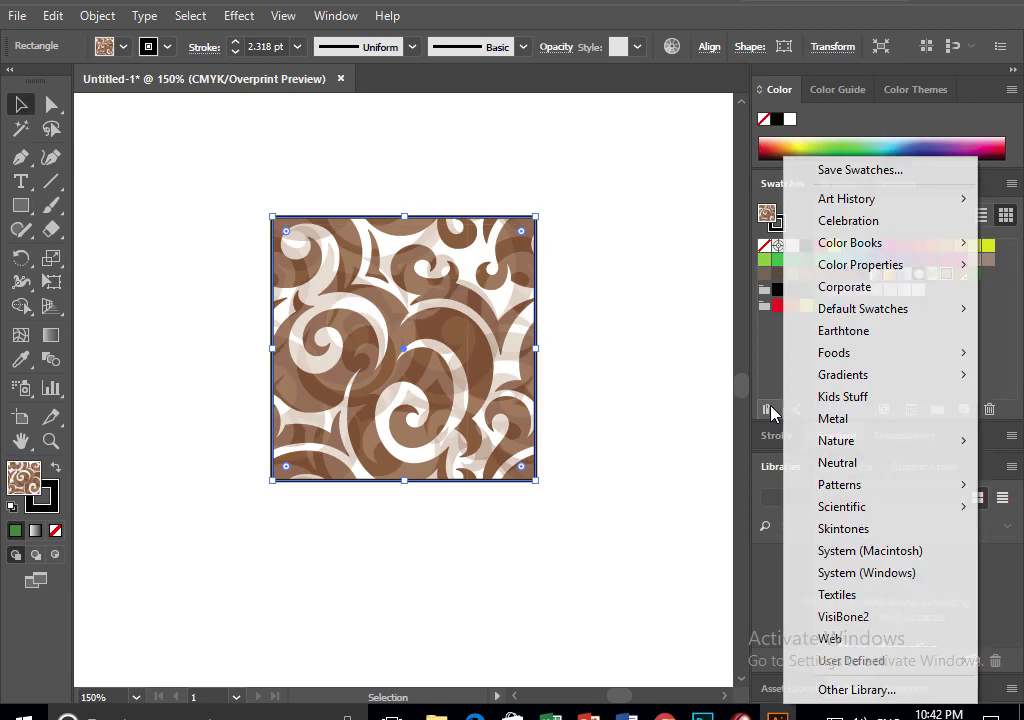
{"action": "left_click", "coordinate": [988, 574]}
{"action": "left_click", "coordinate": [922, 467]}
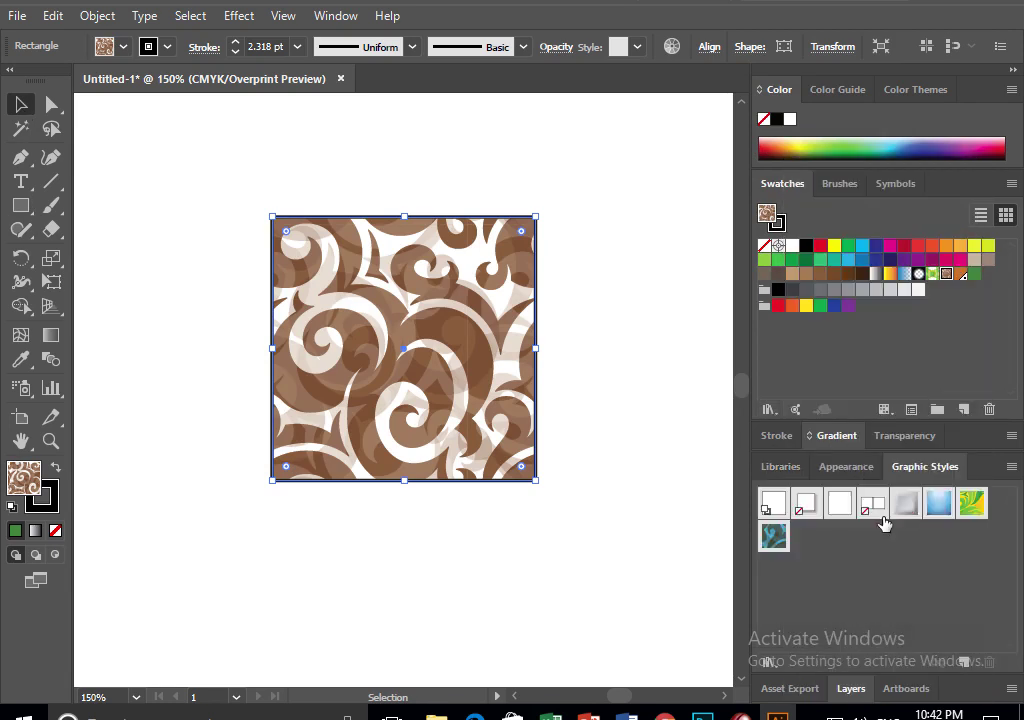
{"action": "left_click", "coordinate": [935, 505]}
{"action": "left_click", "coordinate": [971, 502]}
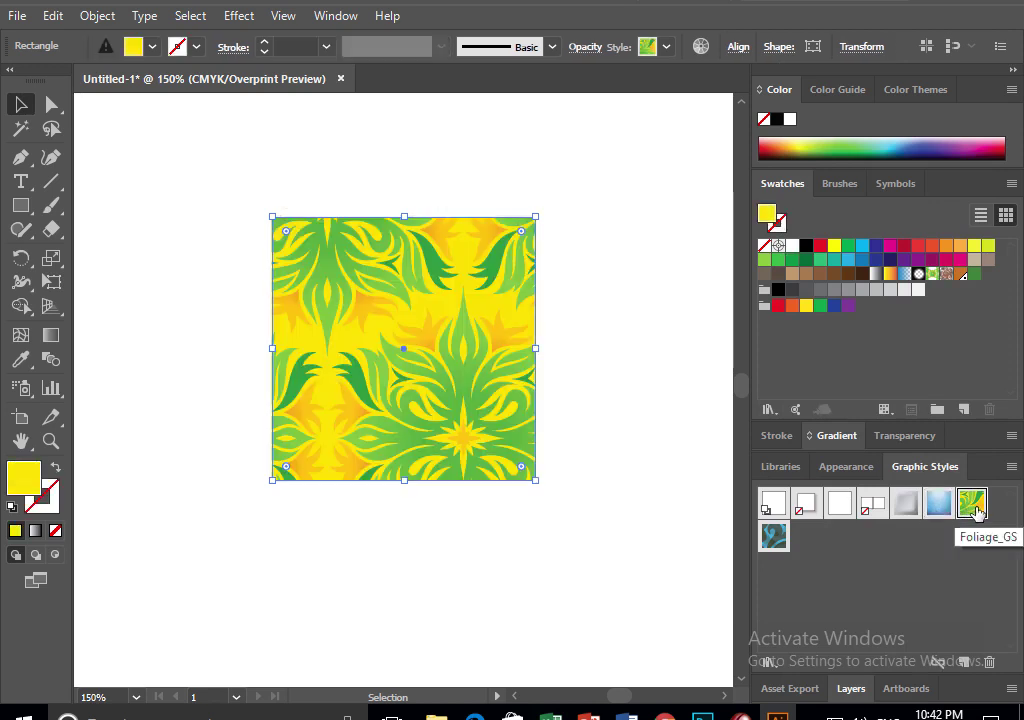
{"action": "left_click", "coordinate": [773, 537]}
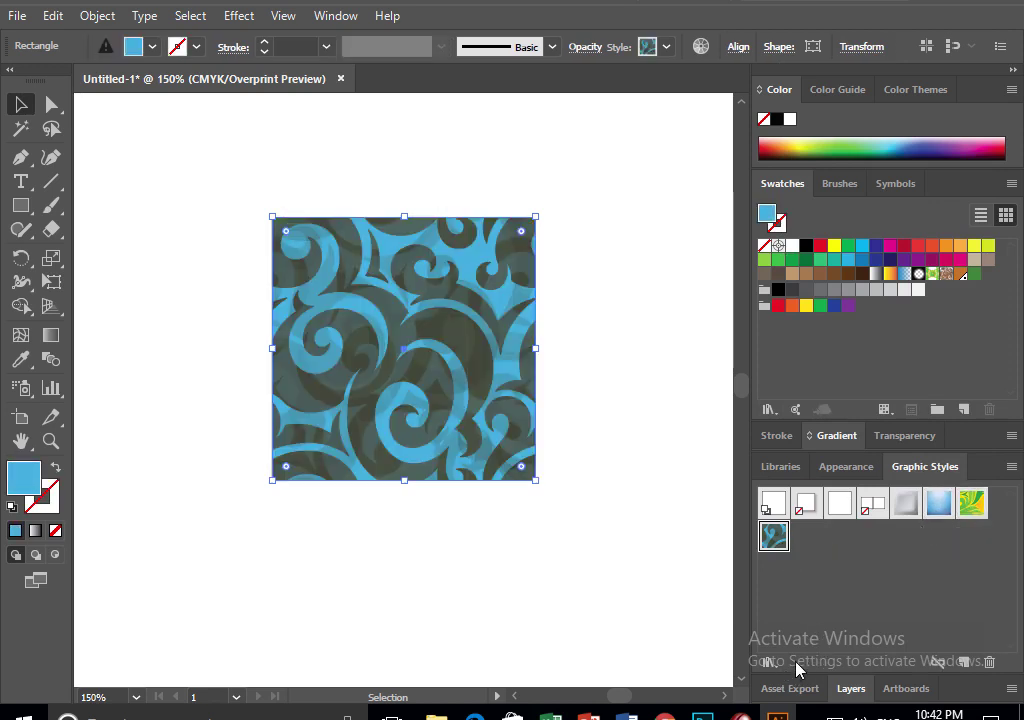
Load the 3D Effects style library, enlarge its panel, and apply a blue 3D frame style
{"action": "left_click", "coordinate": [770, 662]}
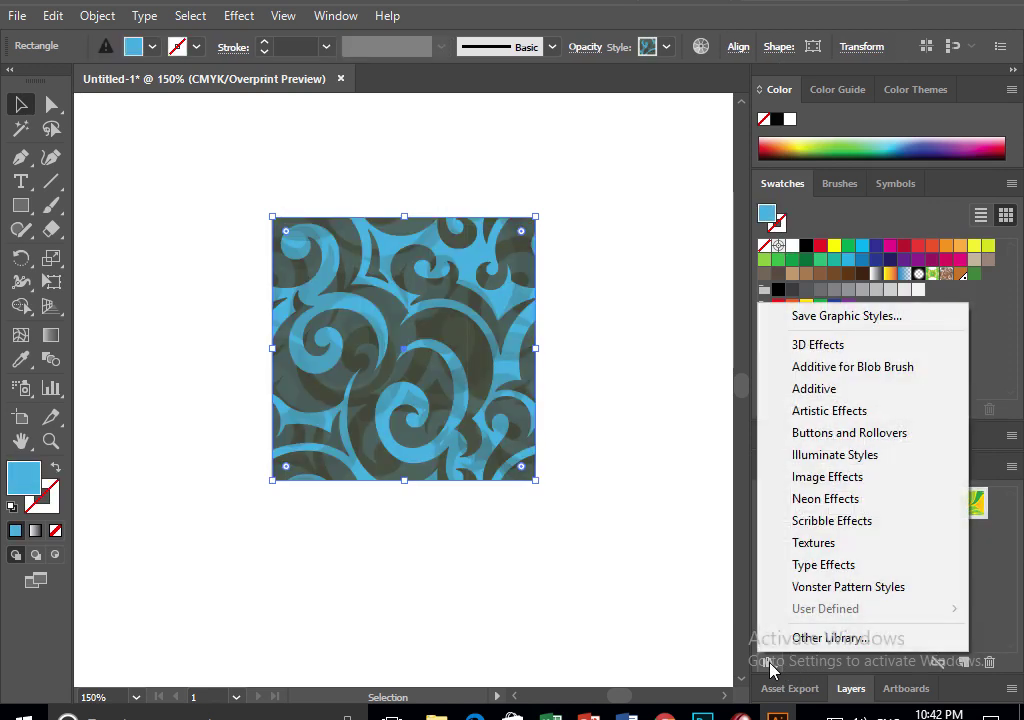
{"action": "left_click", "coordinate": [845, 346]}
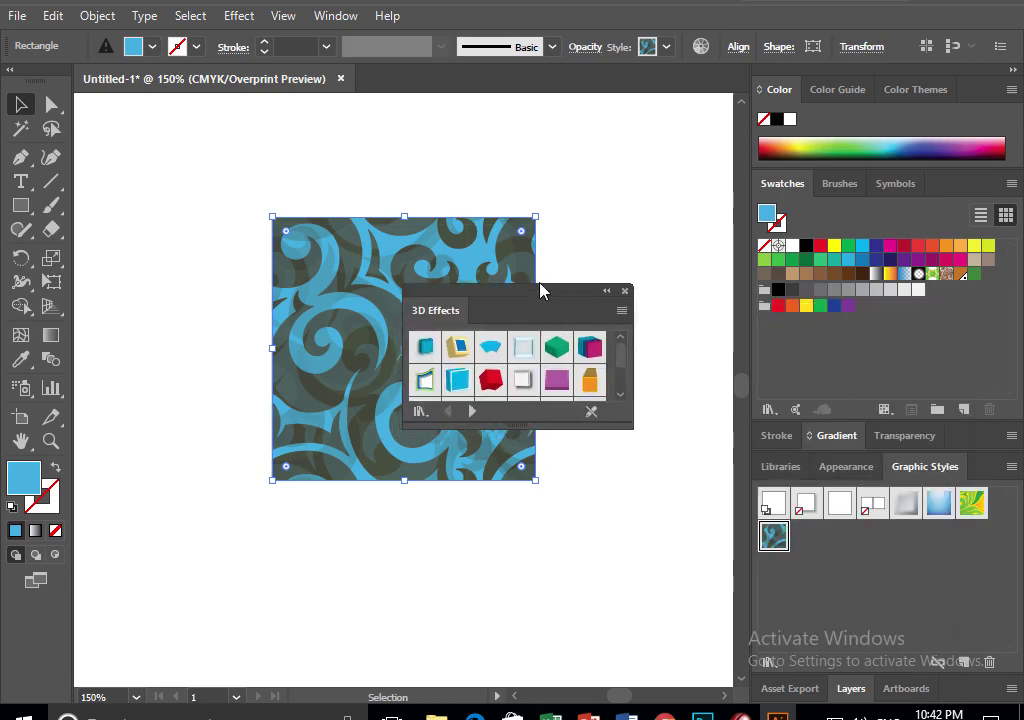
{"action": "left_click_drag", "start_coordinate": [540, 298], "coordinate": [647, 103]}
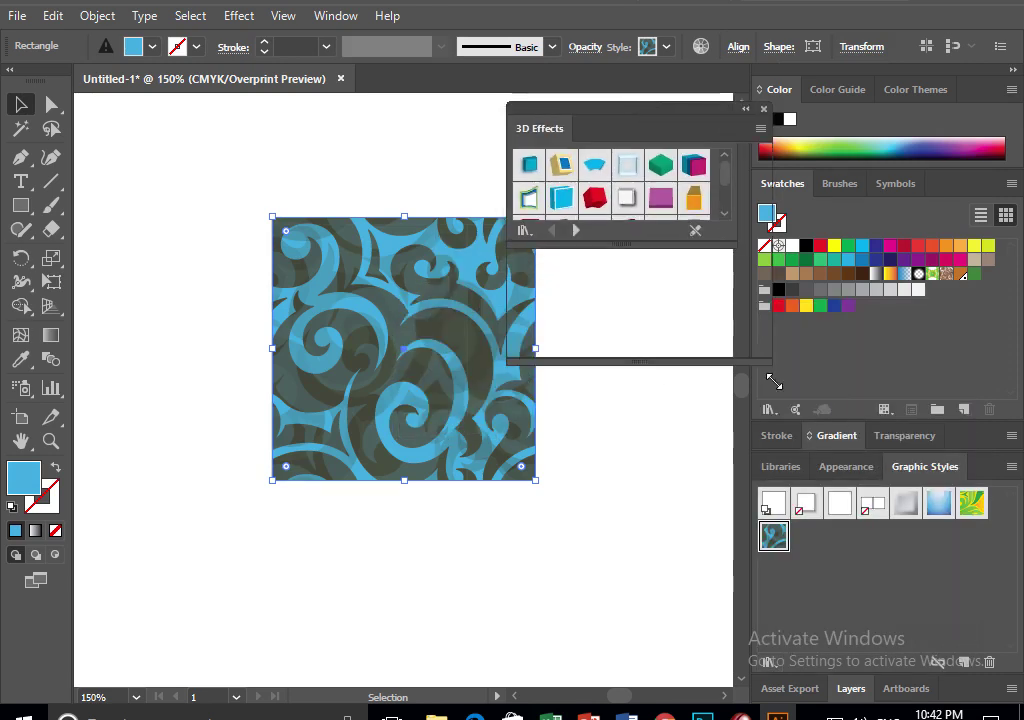
{"action": "left_click_drag", "start_coordinate": [733, 238], "coordinate": [776, 381]}
{"action": "left_click", "coordinate": [628, 231]}
{"action": "left_click", "coordinate": [577, 368]}
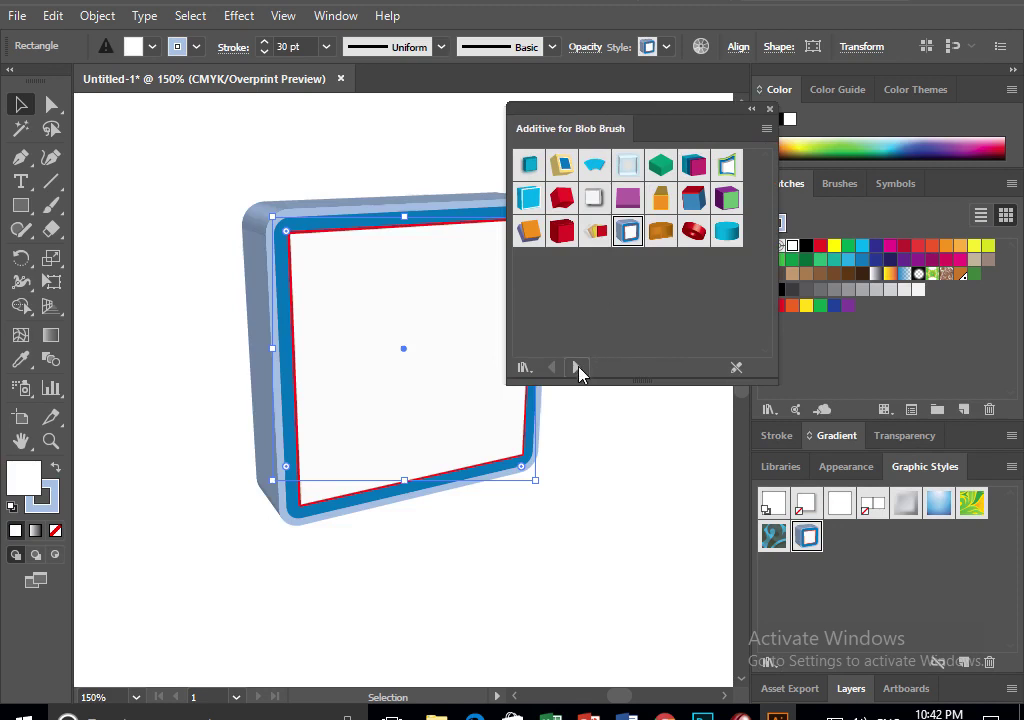
Try orange, blue-red, green-purple and curved frame 3D styles, ending on the light glow style
{"action": "left_click", "coordinate": [650, 202]}
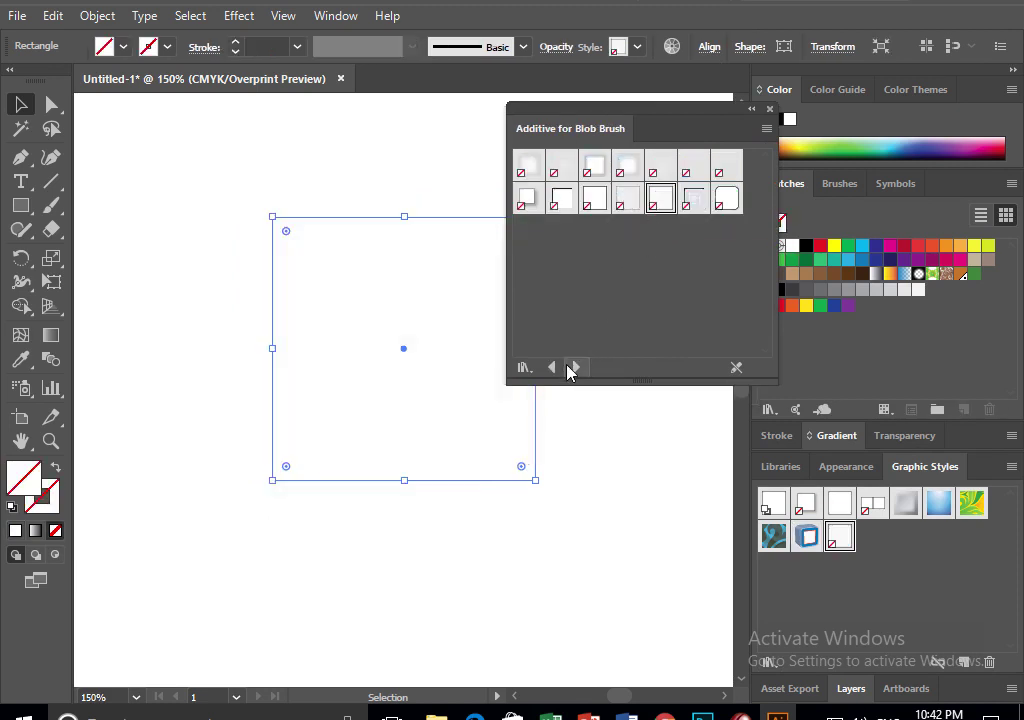
{"action": "left_click", "coordinate": [575, 368]}
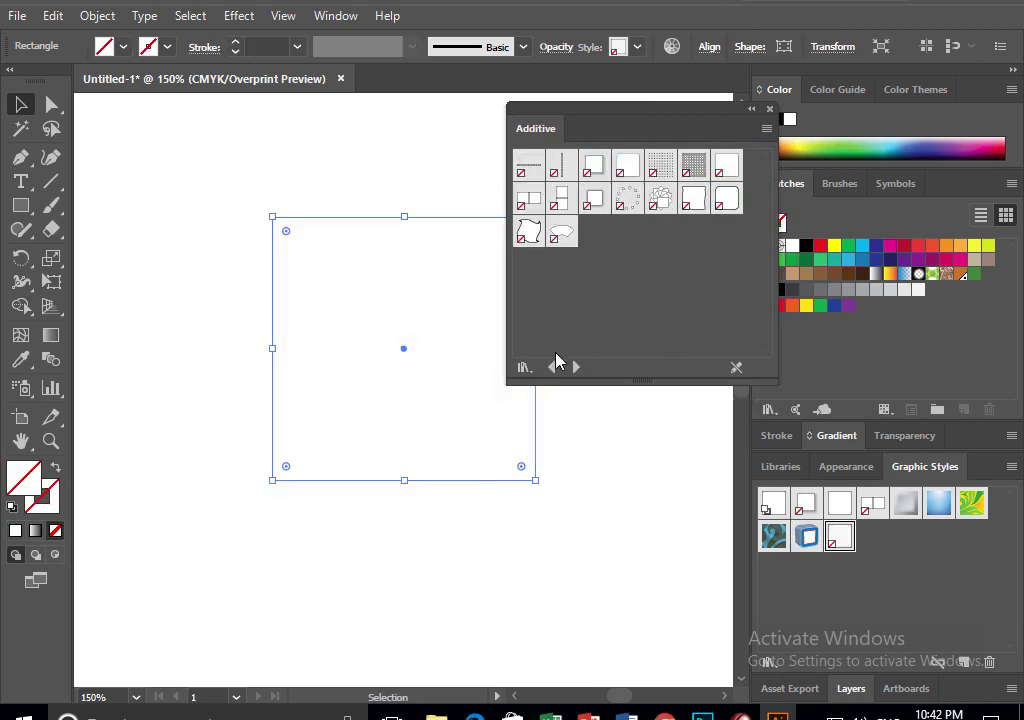
{"action": "left_click", "coordinate": [551, 368]}
{"action": "left_click", "coordinate": [628, 197]}
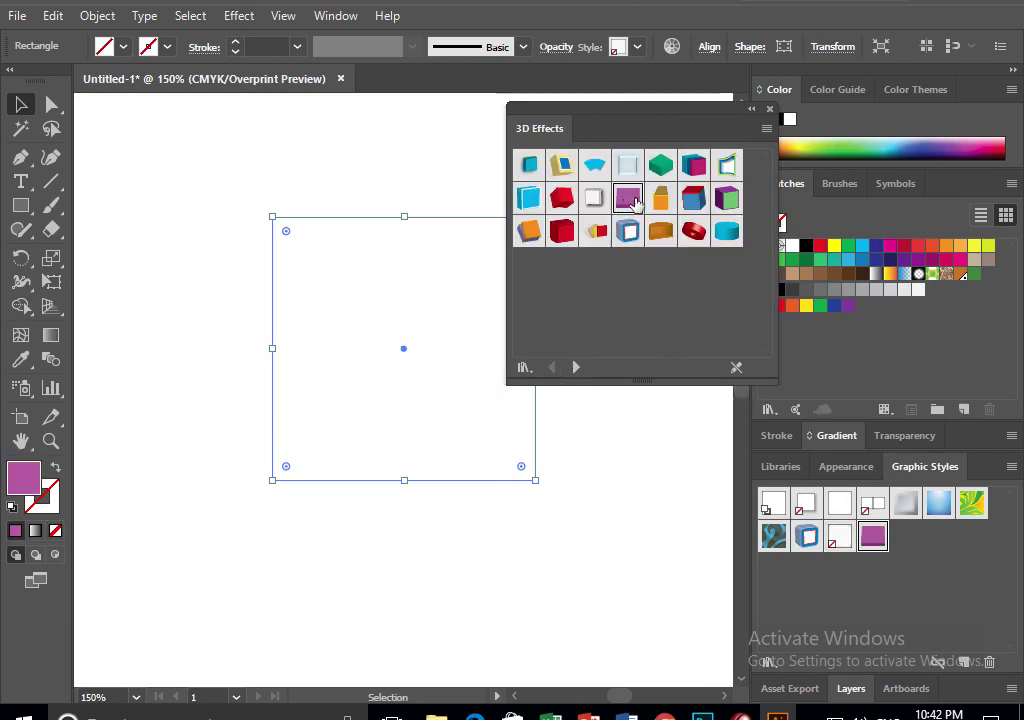
{"action": "left_click", "coordinate": [660, 200]}
{"action": "left_click", "coordinate": [693, 197]}
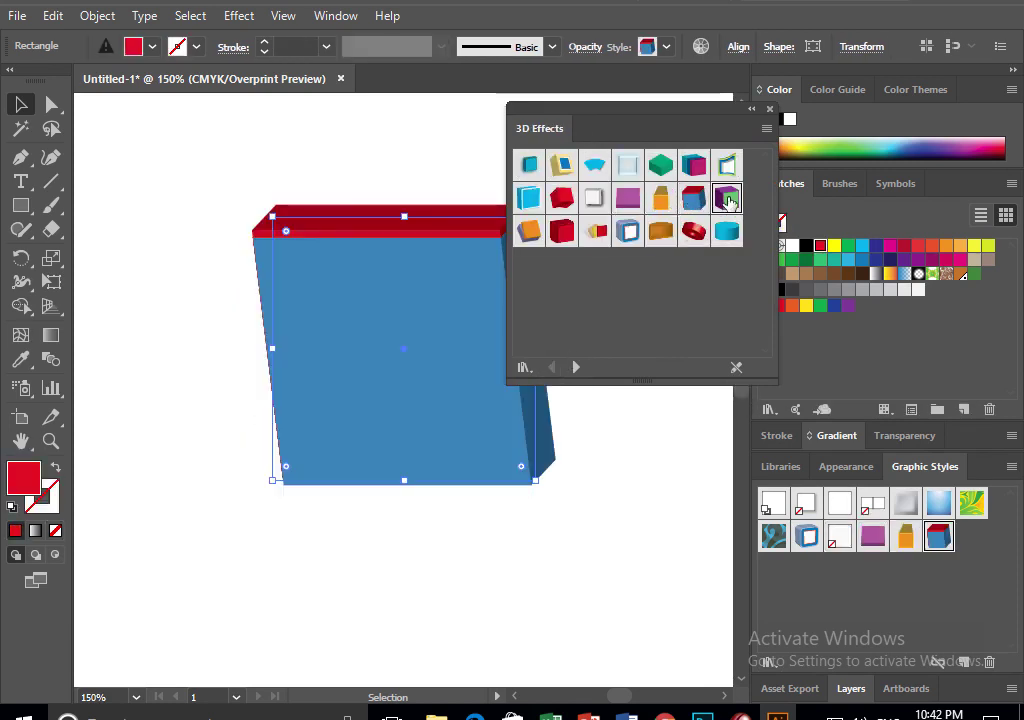
{"action": "left_click", "coordinate": [727, 198]}
{"action": "left_click", "coordinate": [693, 164]}
{"action": "left_click", "coordinate": [727, 164]}
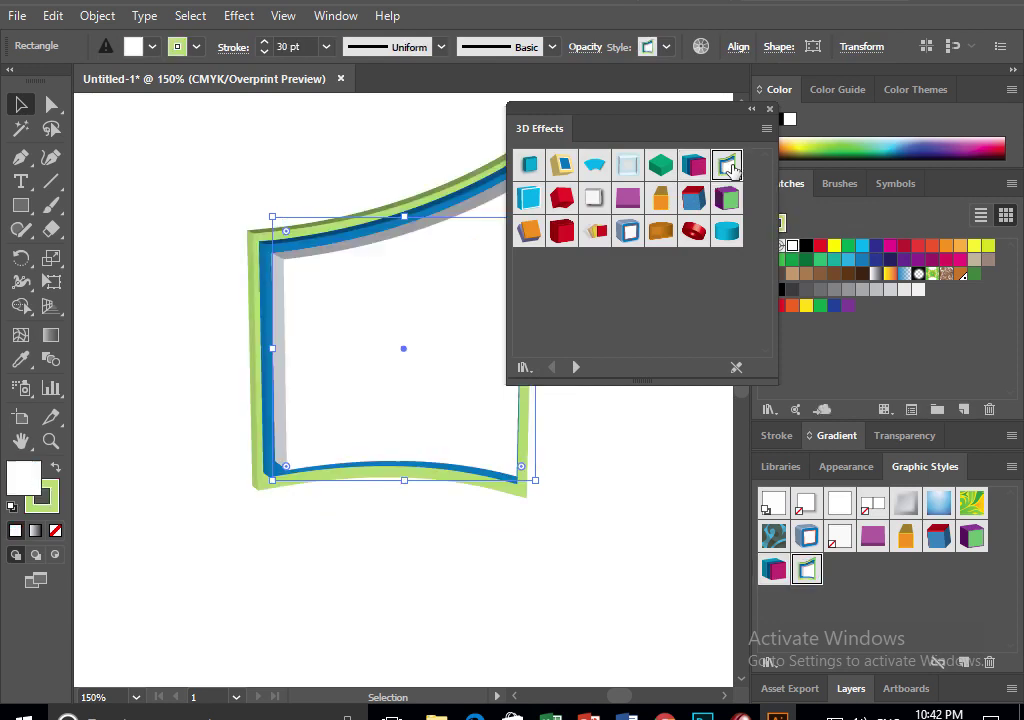
{"action": "left_click", "coordinate": [628, 164]}
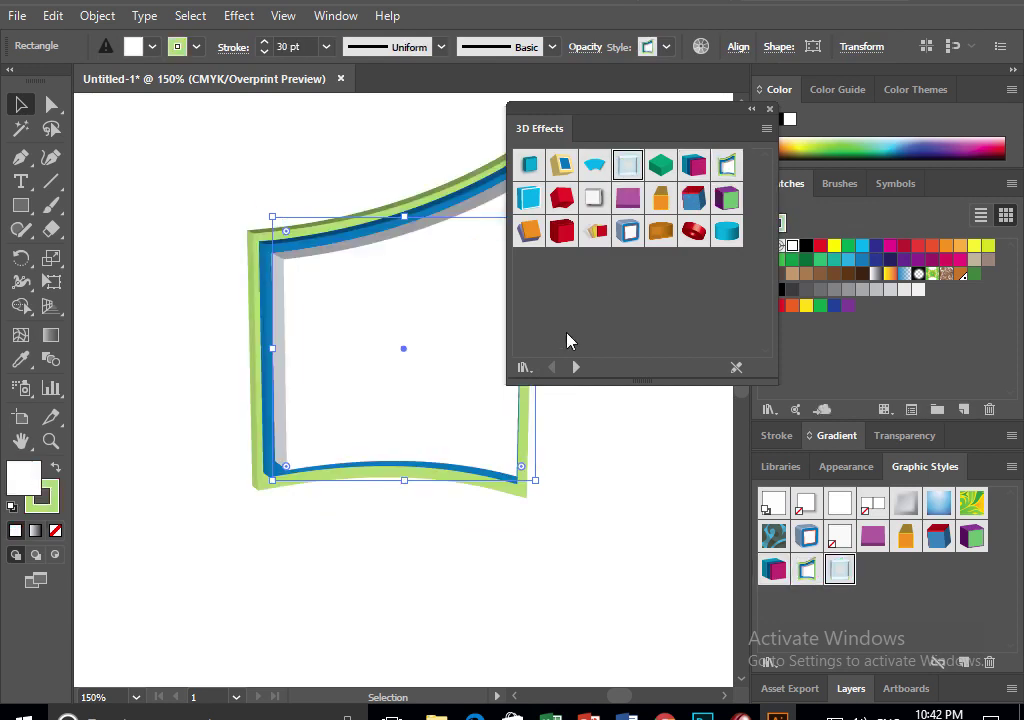
{"action": "left_click", "coordinate": [574, 368]}
Try the blue button and orange-red frame Buttons and Rollovers styles, then an Illuminate smoky style
{"action": "left_click", "coordinate": [576, 368]}
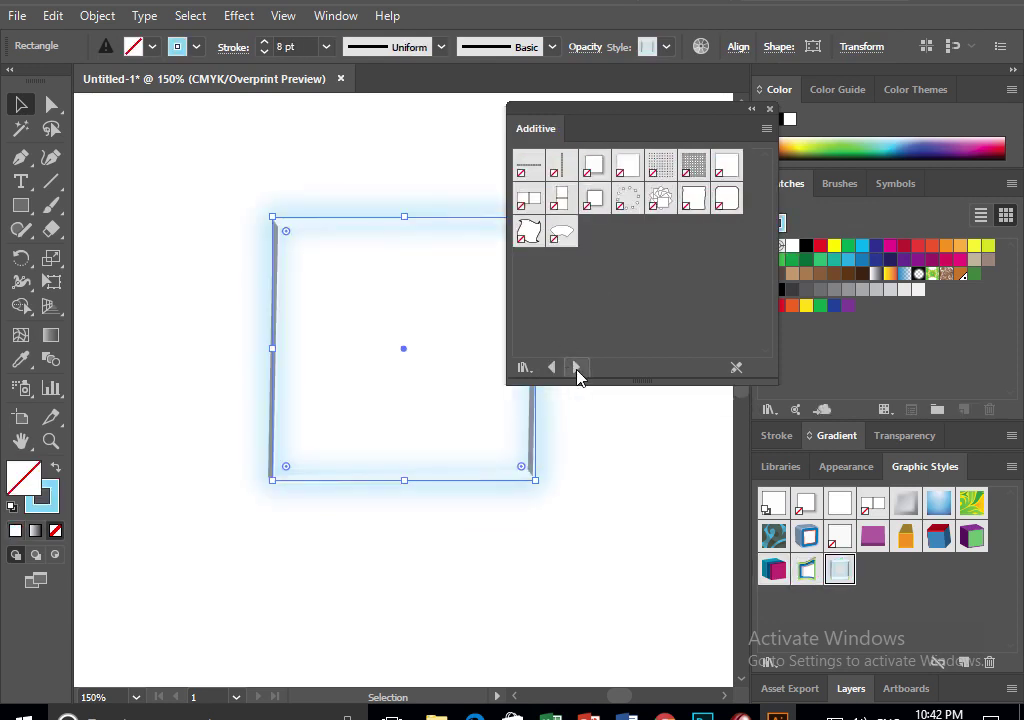
{"action": "left_click", "coordinate": [577, 368]}
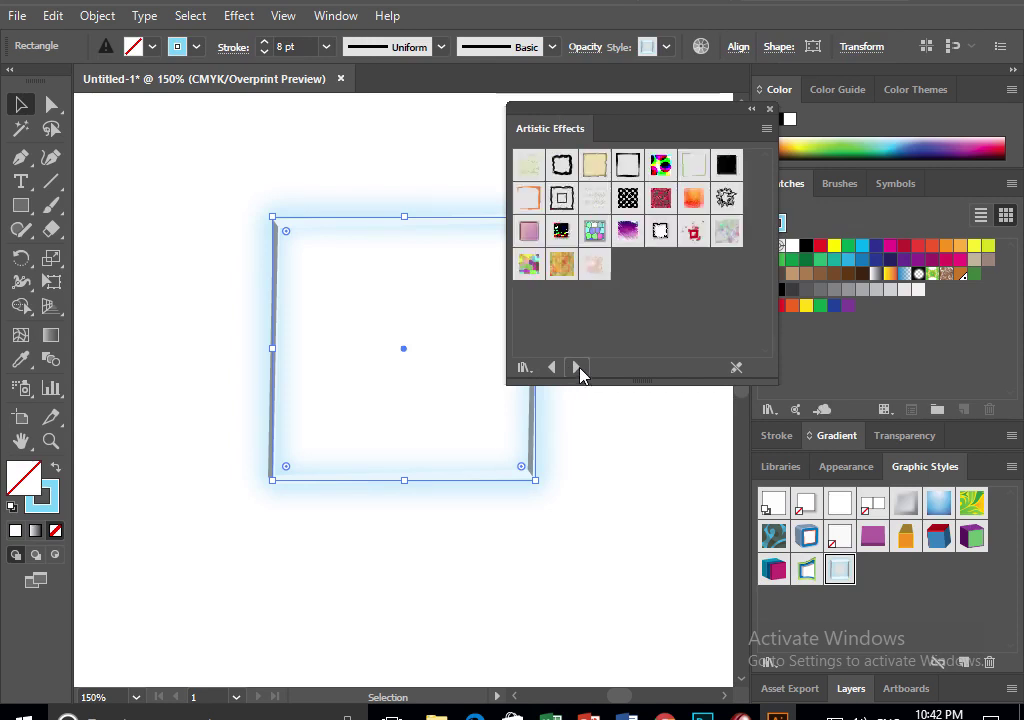
{"action": "left_click", "coordinate": [628, 231]}
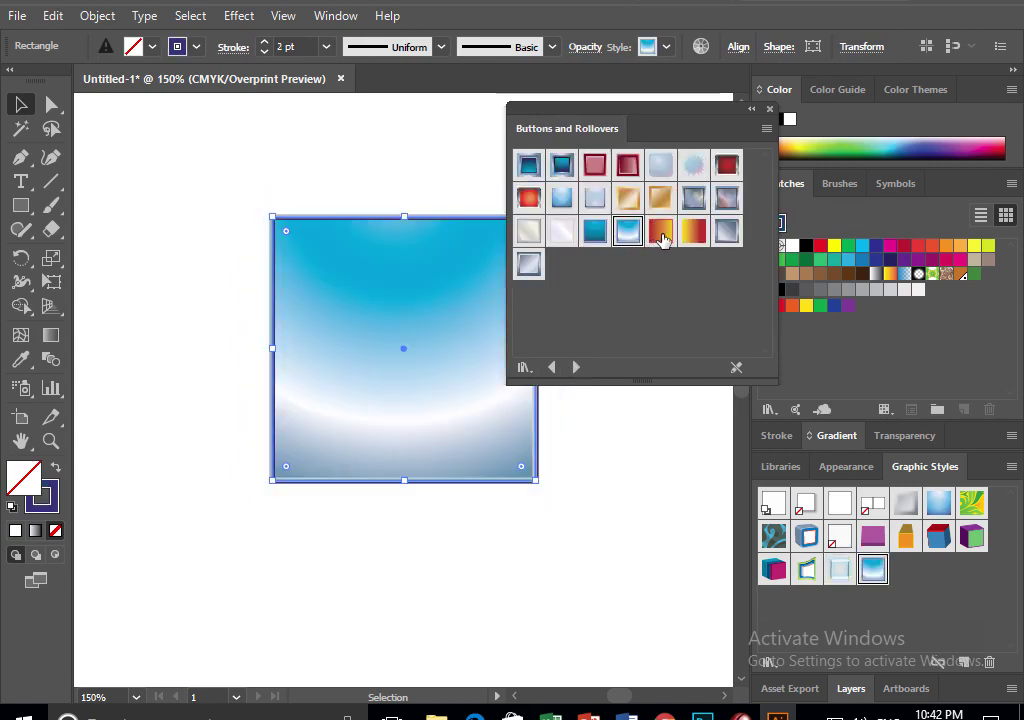
{"action": "left_click", "coordinate": [660, 231]}
{"action": "left_click", "coordinate": [576, 368]}
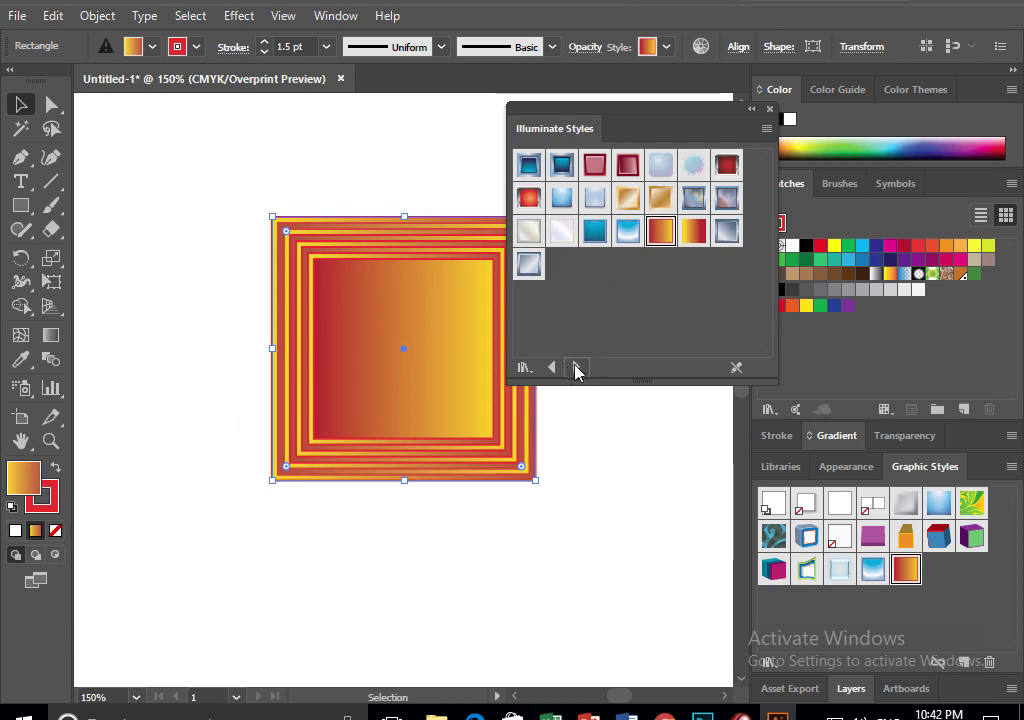
{"action": "left_click", "coordinate": [575, 357]}
Apply green and orange styles, then the chrome and blurred orange Image Effects styles
{"action": "left_click", "coordinate": [768, 662]}
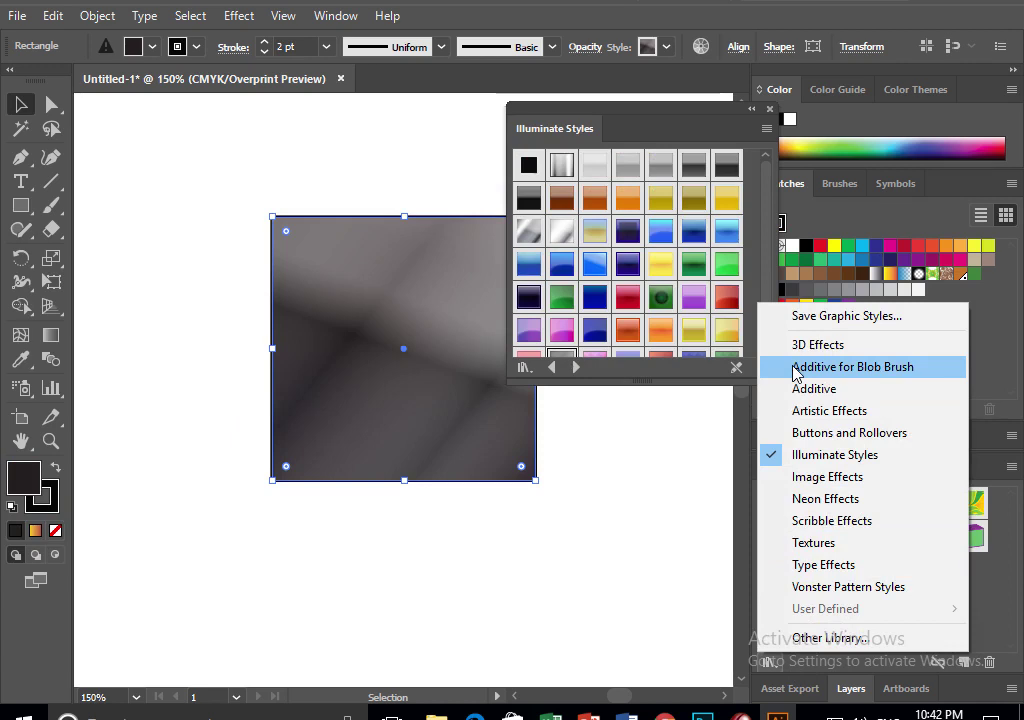
{"action": "left_click", "coordinate": [660, 297]}
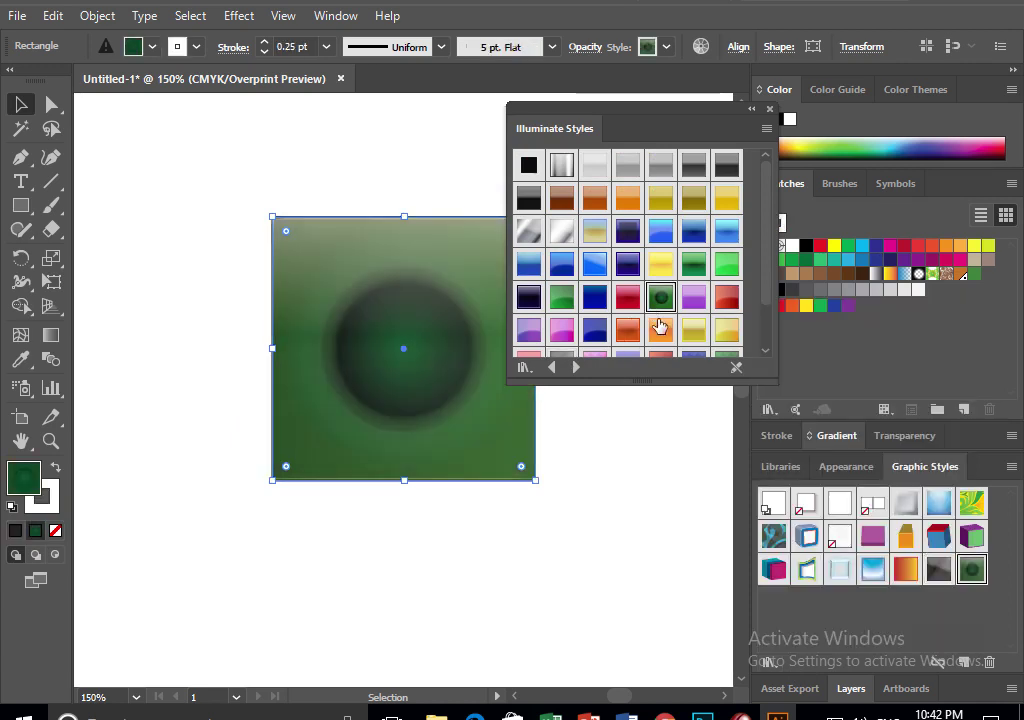
{"action": "left_click", "coordinate": [660, 330]}
{"action": "left_click", "coordinate": [576, 367]}
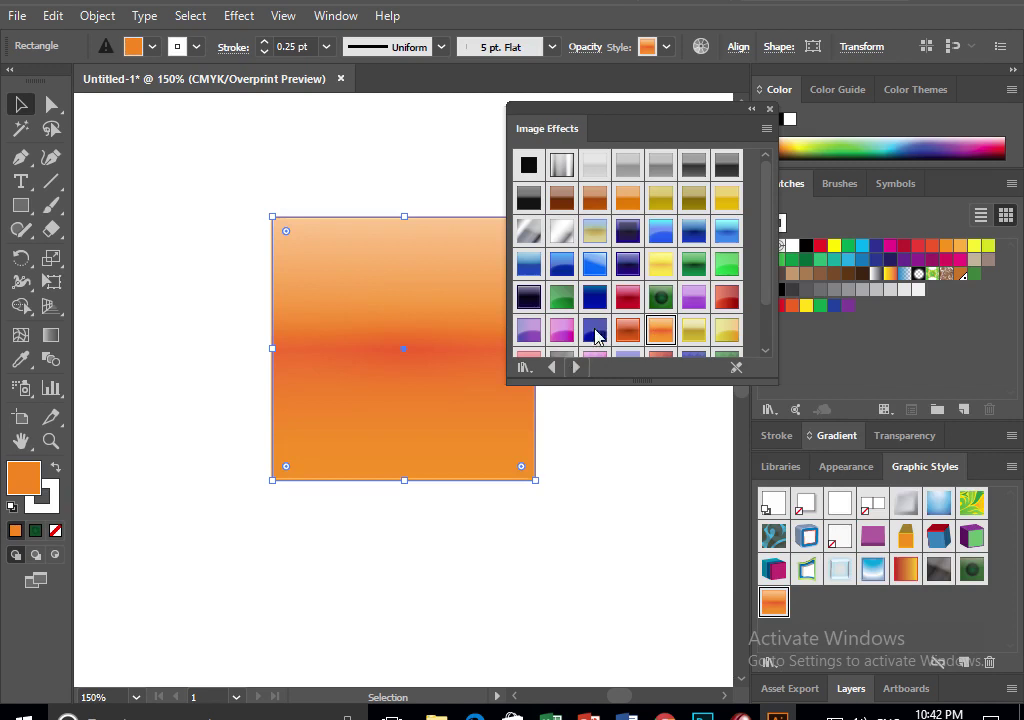
{"action": "left_click", "coordinate": [627, 197]}
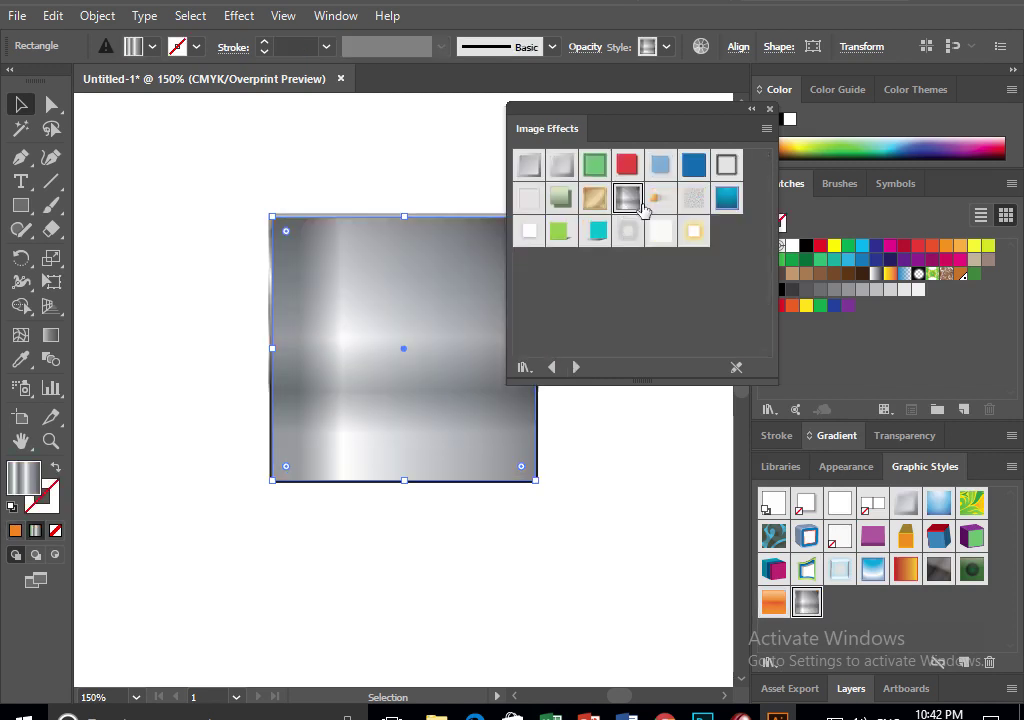
{"action": "left_click", "coordinate": [652, 203]}
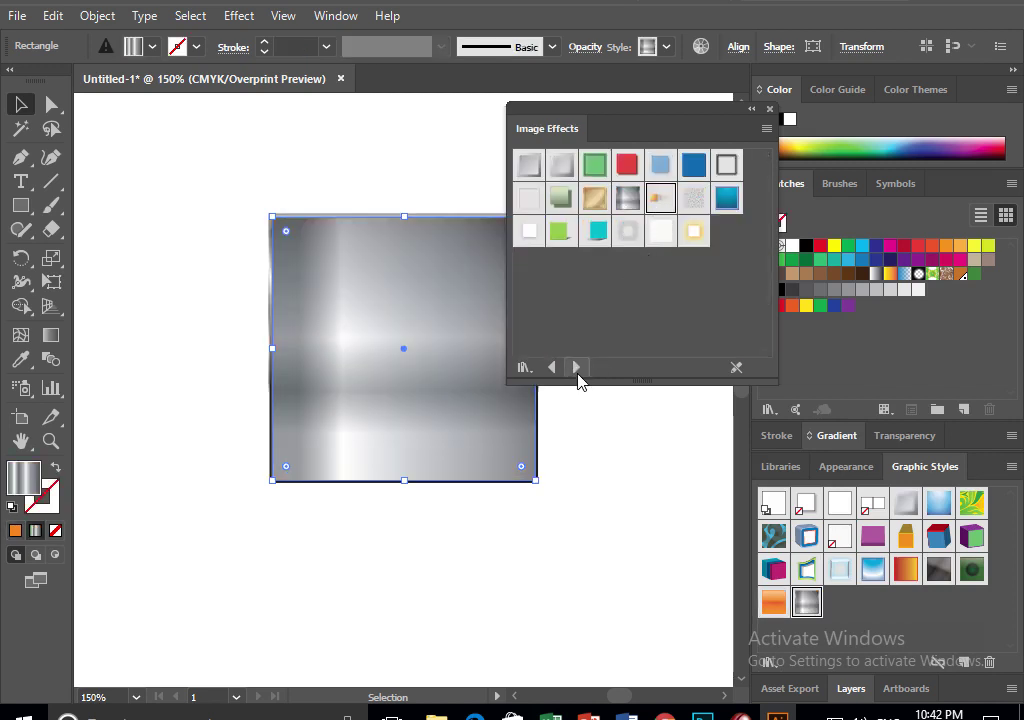
Try several Scribble Effects styles, including Scribble 15, ending on the red vertical scribble, then close the library
{"action": "left_click", "coordinate": [576, 367]}
{"action": "left_click", "coordinate": [576, 367]}
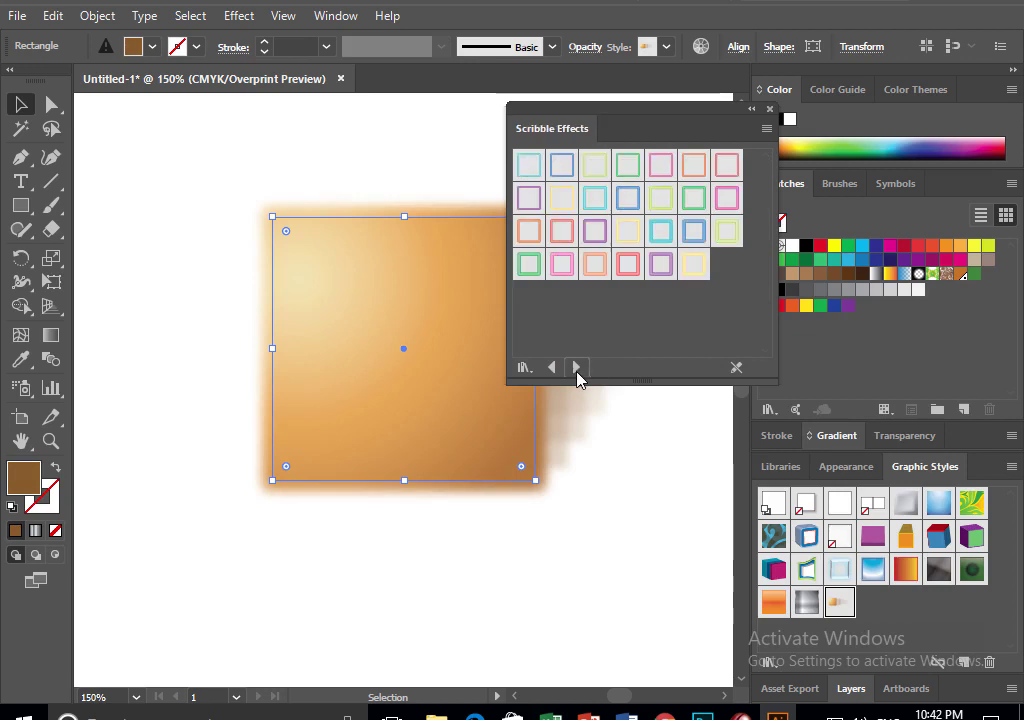
{"action": "left_click", "coordinate": [563, 257]}
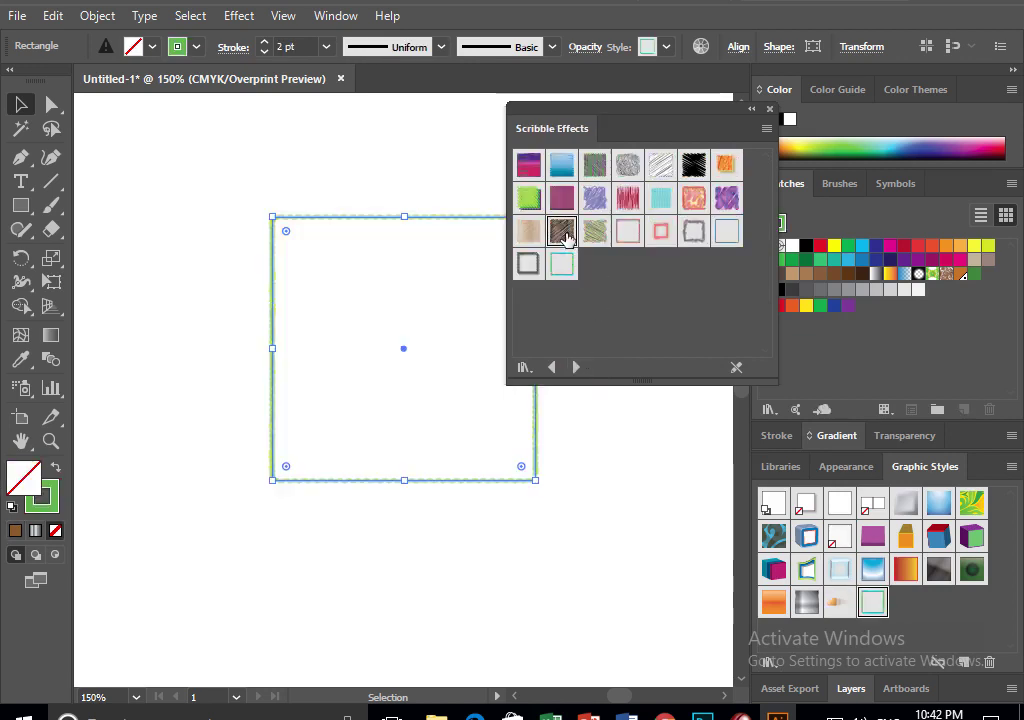
{"action": "left_click", "coordinate": [563, 233]}
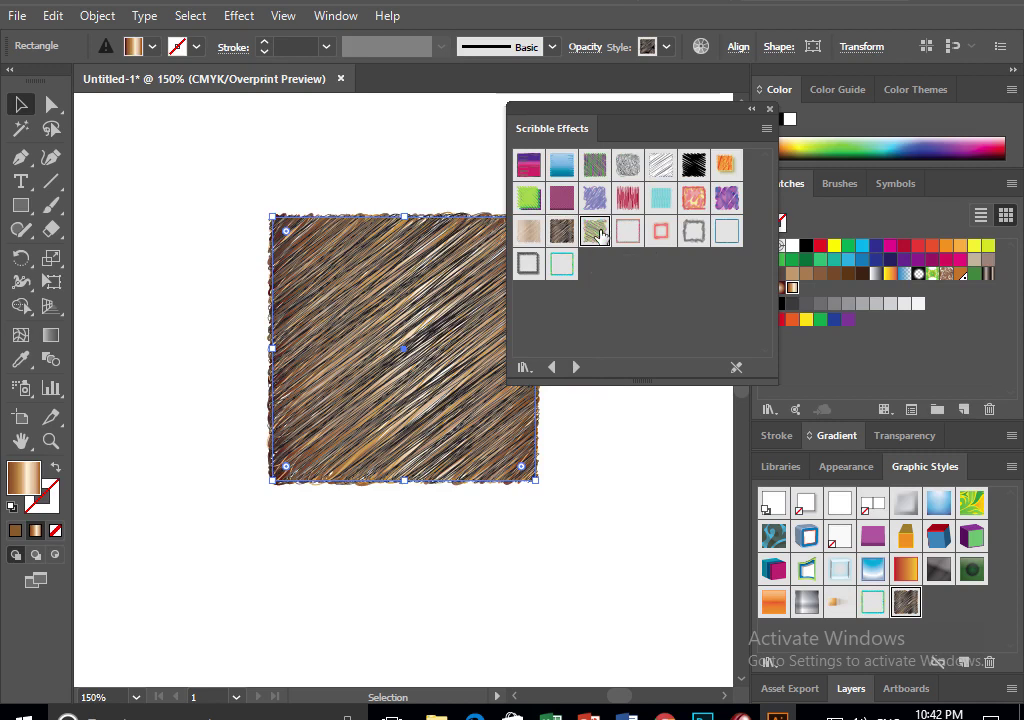
{"action": "left_click", "coordinate": [595, 231]}
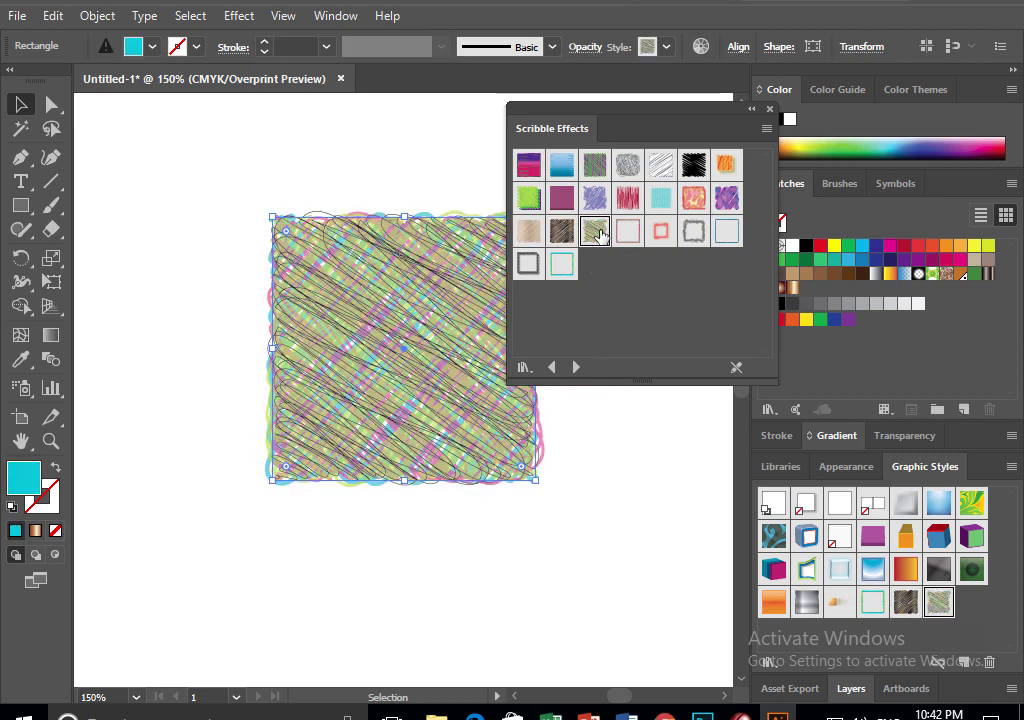
{"action": "left_click", "coordinate": [533, 240]}
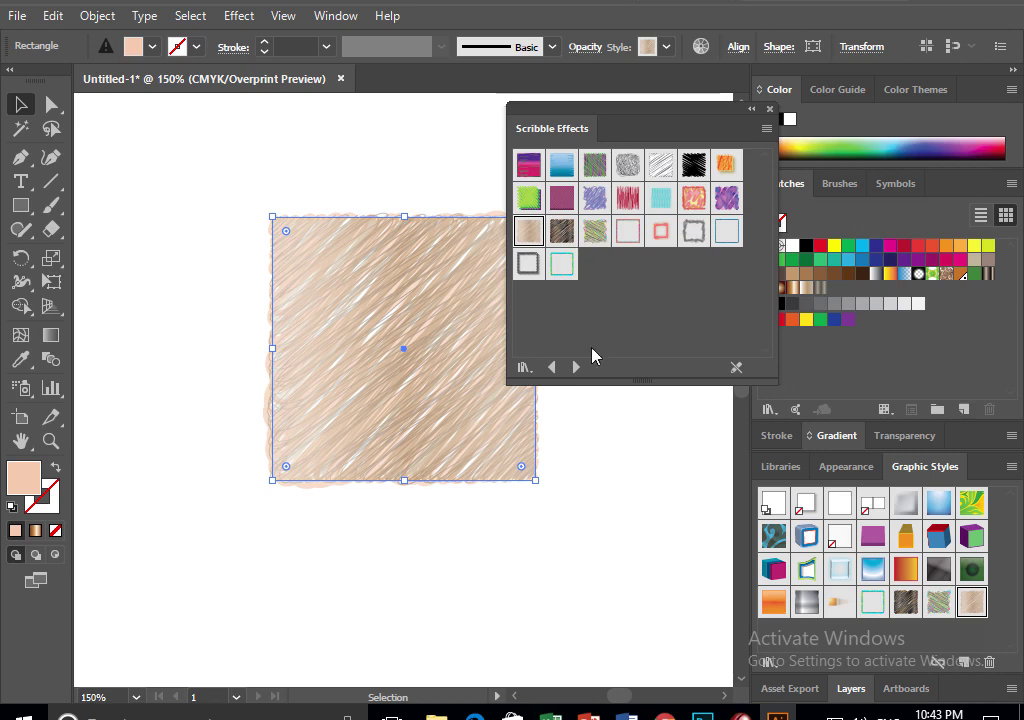
{"action": "left_click", "coordinate": [628, 199]}
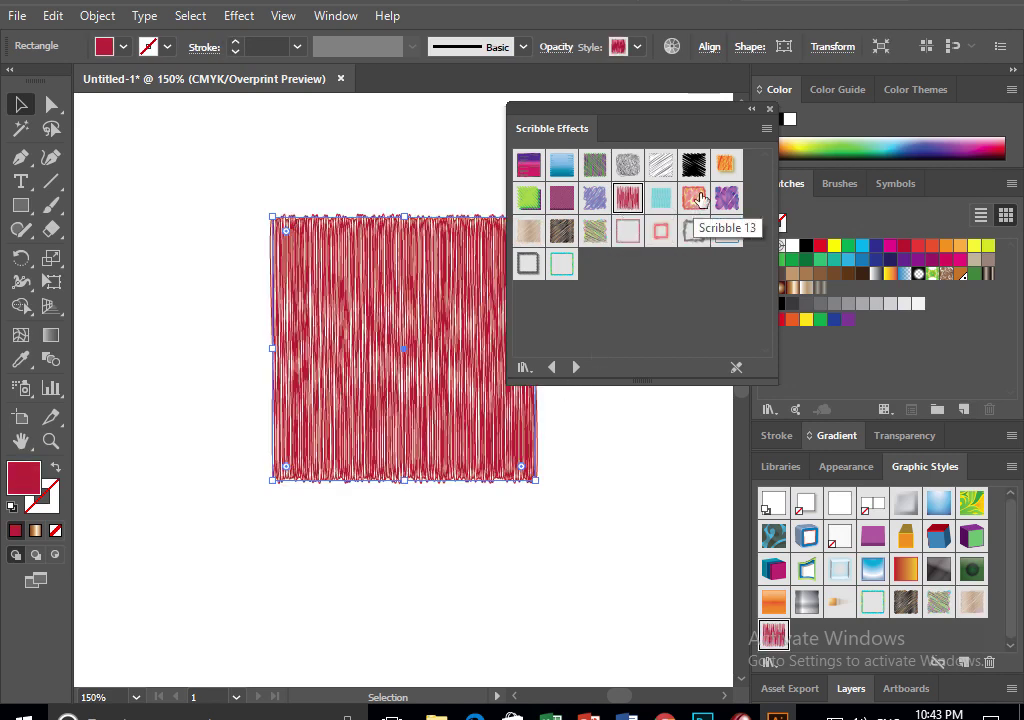
{"action": "left_click", "coordinate": [769, 109]}
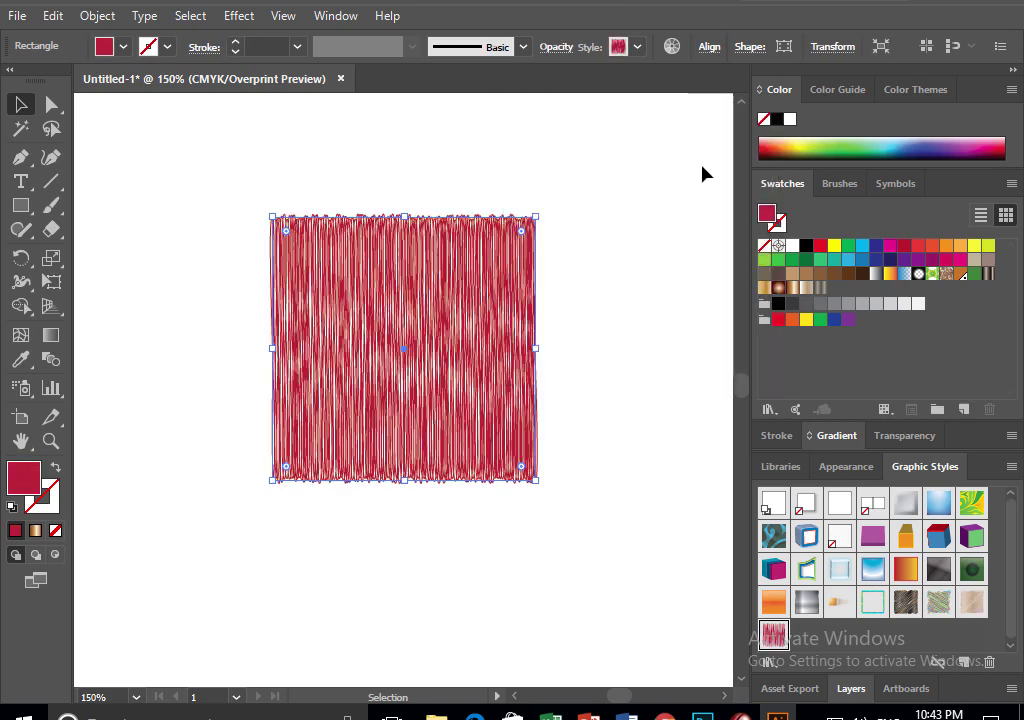
Replace the scribble square with a new red rectangle, nudged slightly upward
{"action": "key", "text": "Delete"}
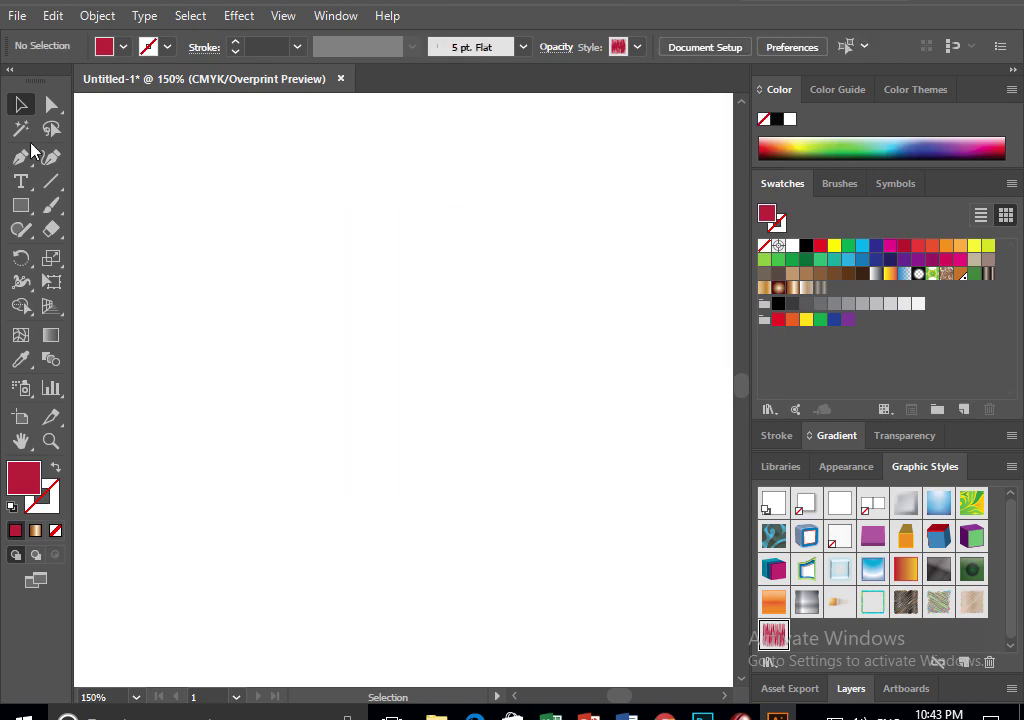
{"action": "left_click", "coordinate": [22, 207]}
{"action": "left_click_drag", "start_coordinate": [192, 224], "coordinate": [493, 420]}
{"action": "left_click", "coordinate": [20, 104]}
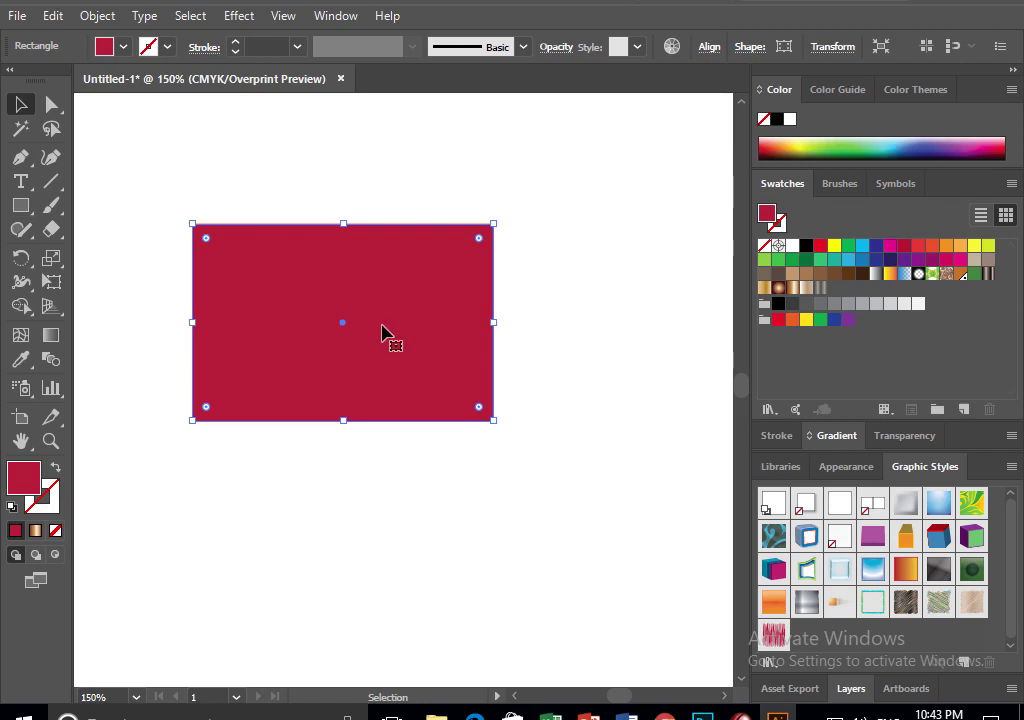
{"action": "left_click_drag", "start_coordinate": [382, 331], "coordinate": [382, 287]}
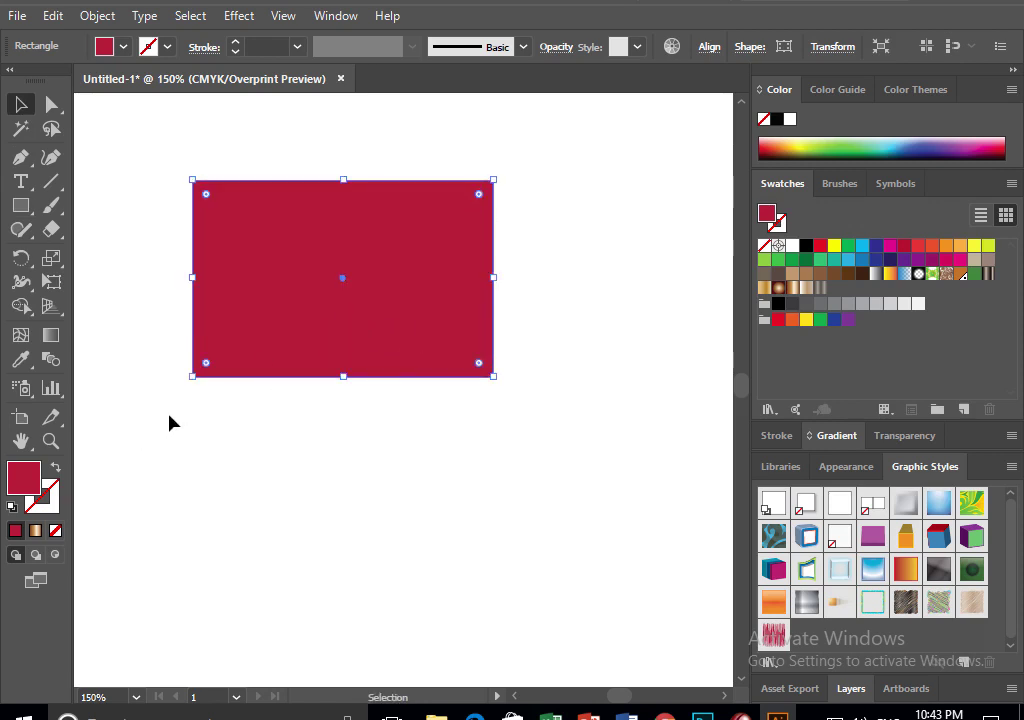
Give the rectangle a black stroke, stretch it taller and narrower, and raise the stroke to 8 pt
{"action": "left_click", "coordinate": [48, 500]}
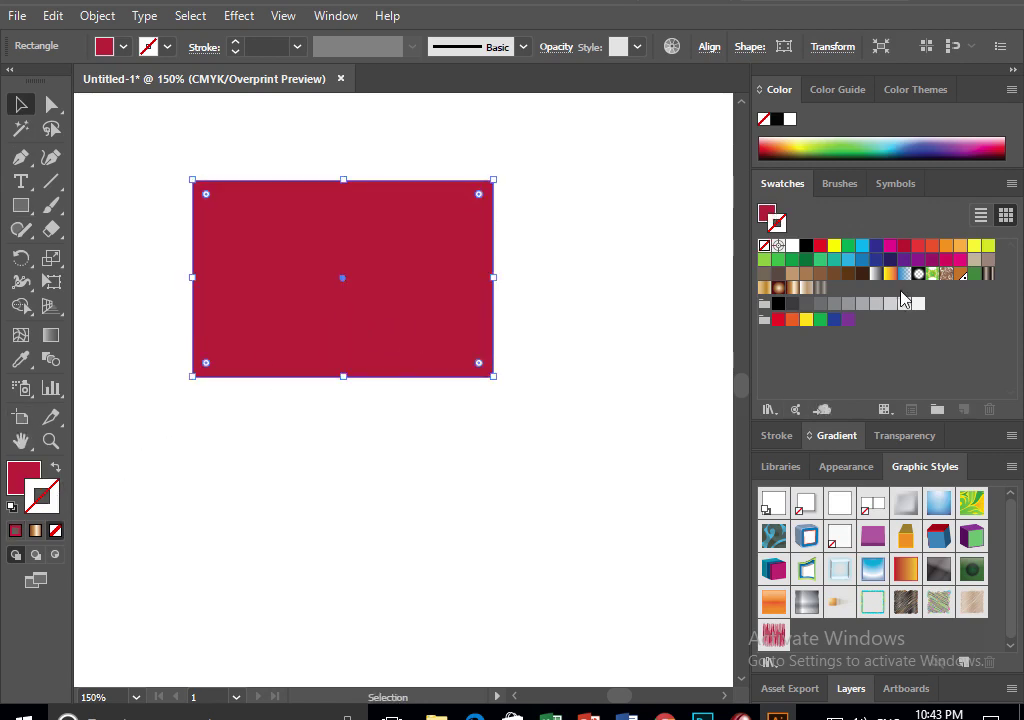
{"action": "left_click", "coordinate": [805, 245]}
{"action": "left_click", "coordinate": [18, 108]}
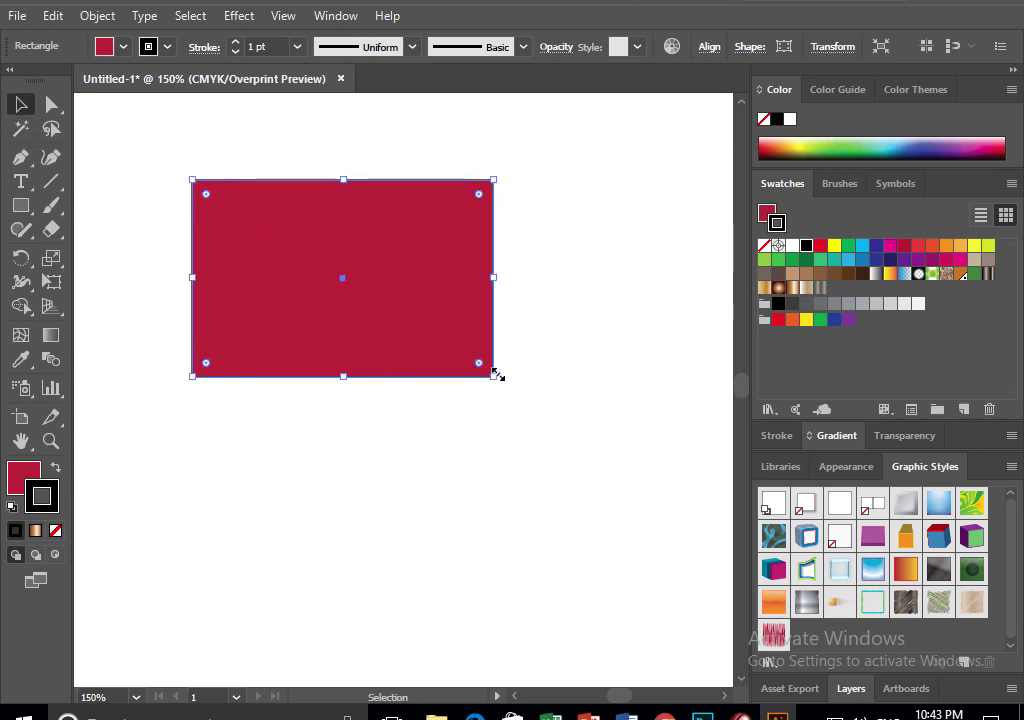
{"action": "left_click_drag", "start_coordinate": [494, 376], "coordinate": [461, 479]}
{"action": "left_click", "coordinate": [236, 43]}
{"action": "left_click", "coordinate": [236, 43]}
{"action": "left_click", "coordinate": [236, 43]}
{"action": "left_click", "coordinate": [236, 43]}
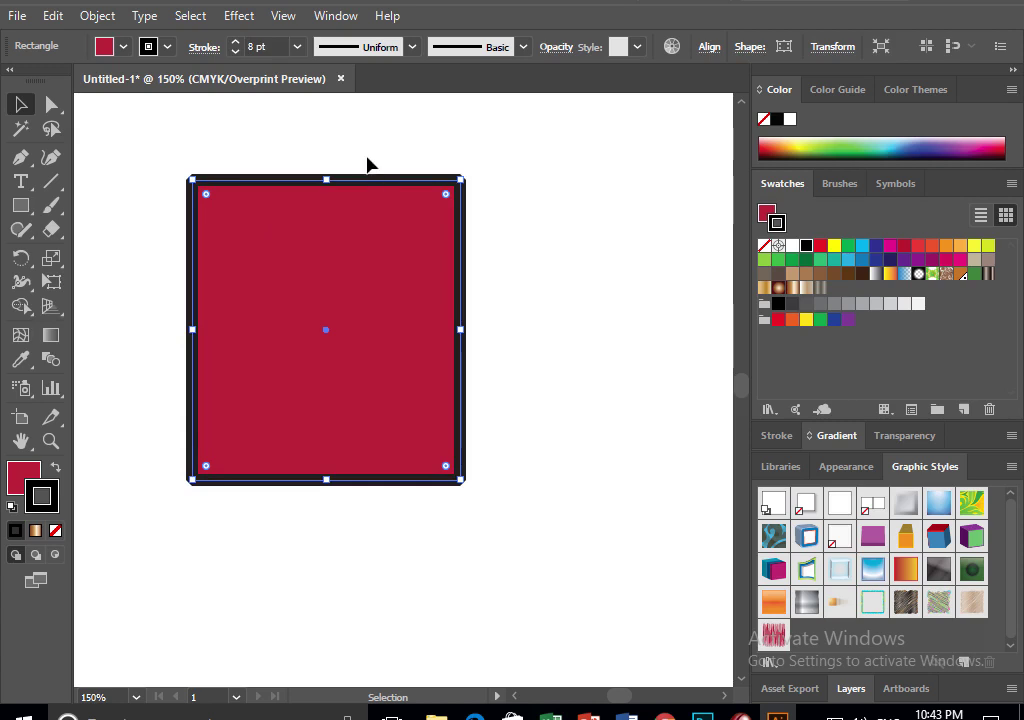
Try lens, hexagonal, wavy and dome width profiles on the outline, settling on the tapered profile
{"action": "left_click", "coordinate": [412, 48]}
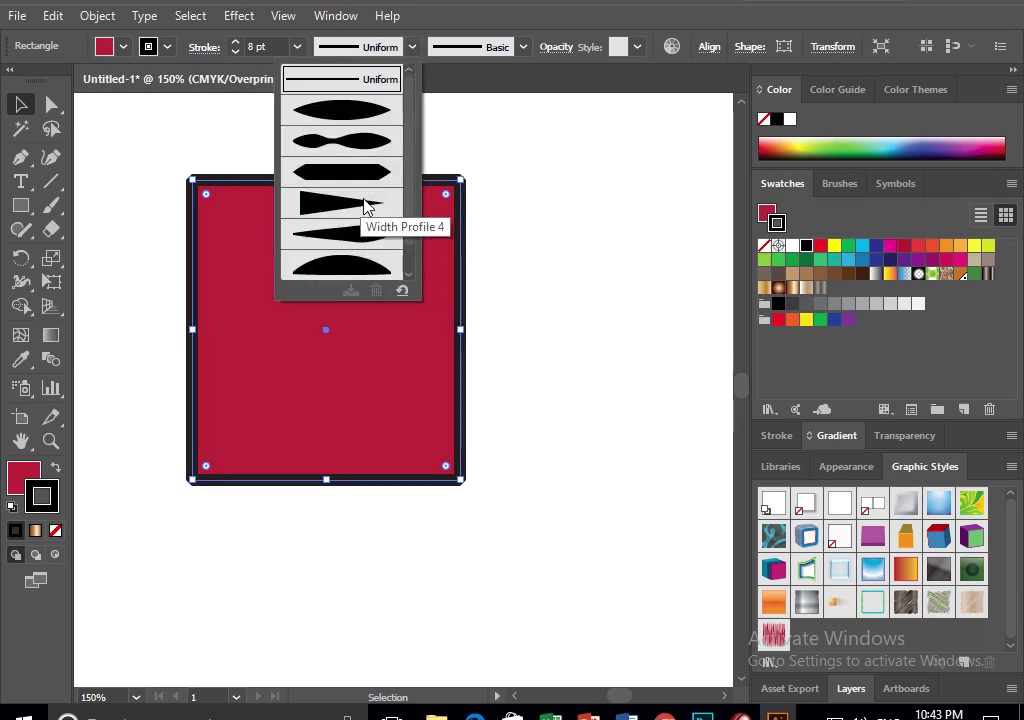
{"action": "left_click", "coordinate": [366, 115]}
{"action": "left_click", "coordinate": [412, 48]}
{"action": "left_click", "coordinate": [366, 140]}
{"action": "left_click", "coordinate": [412, 48]}
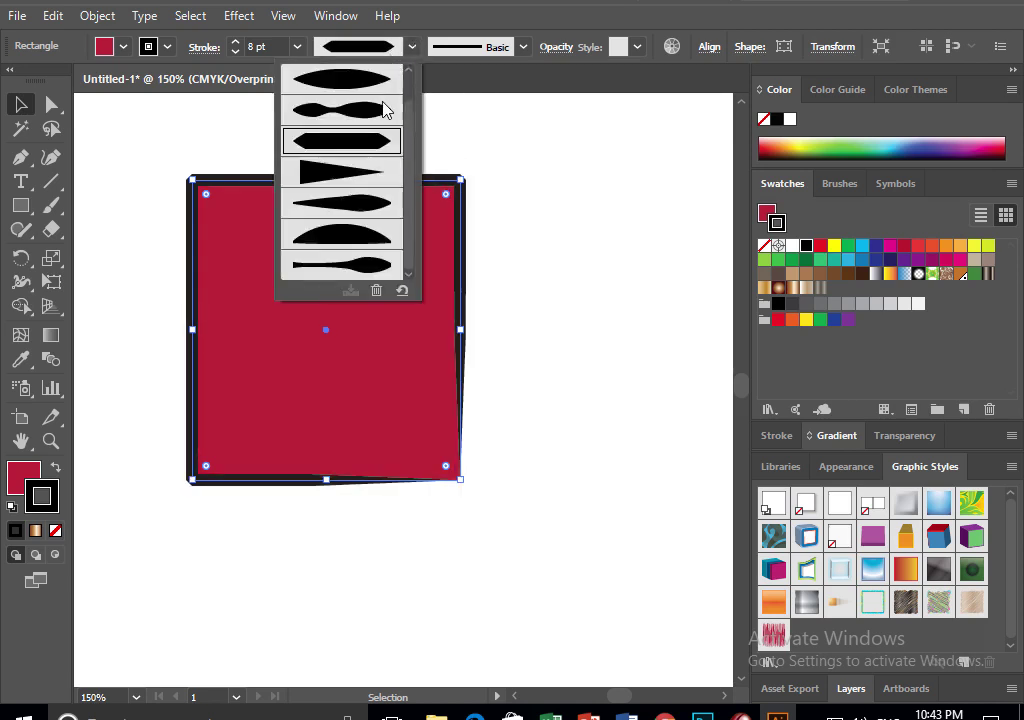
{"action": "left_click", "coordinate": [385, 110]}
{"action": "left_click", "coordinate": [412, 47]}
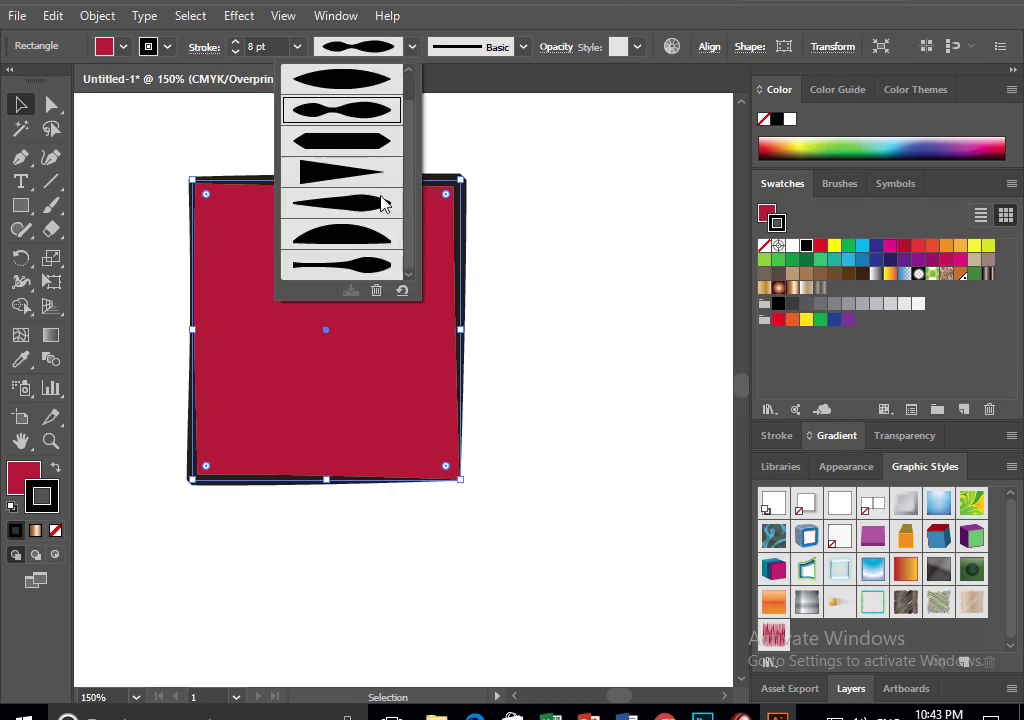
{"action": "left_click", "coordinate": [366, 238]}
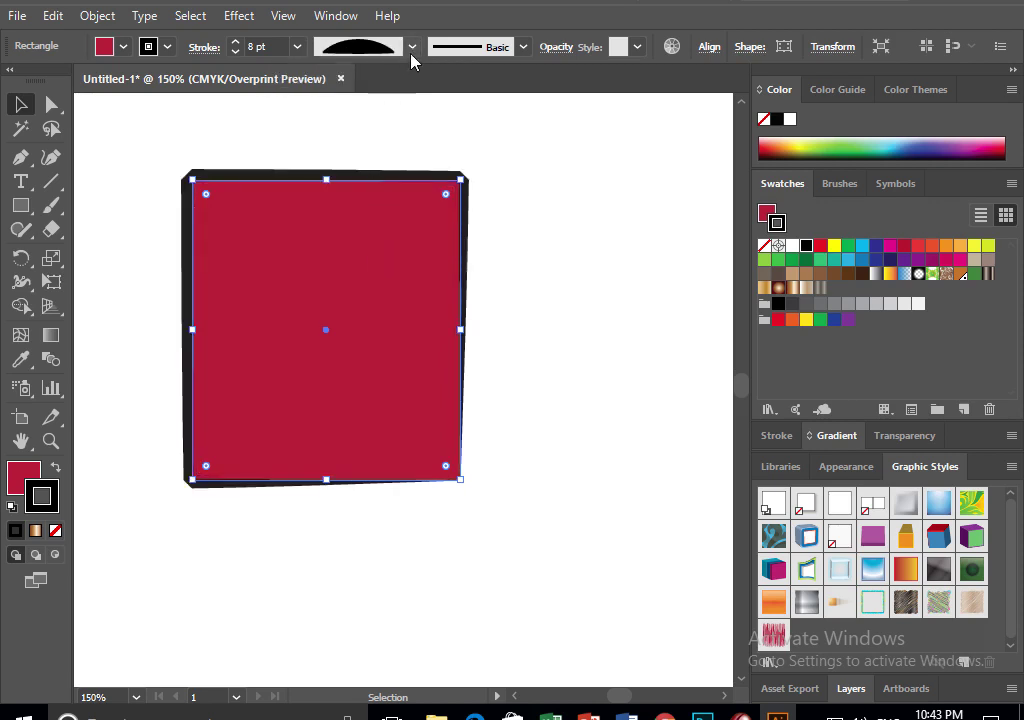
{"action": "left_click", "coordinate": [412, 47]}
{"action": "left_click", "coordinate": [360, 264]}
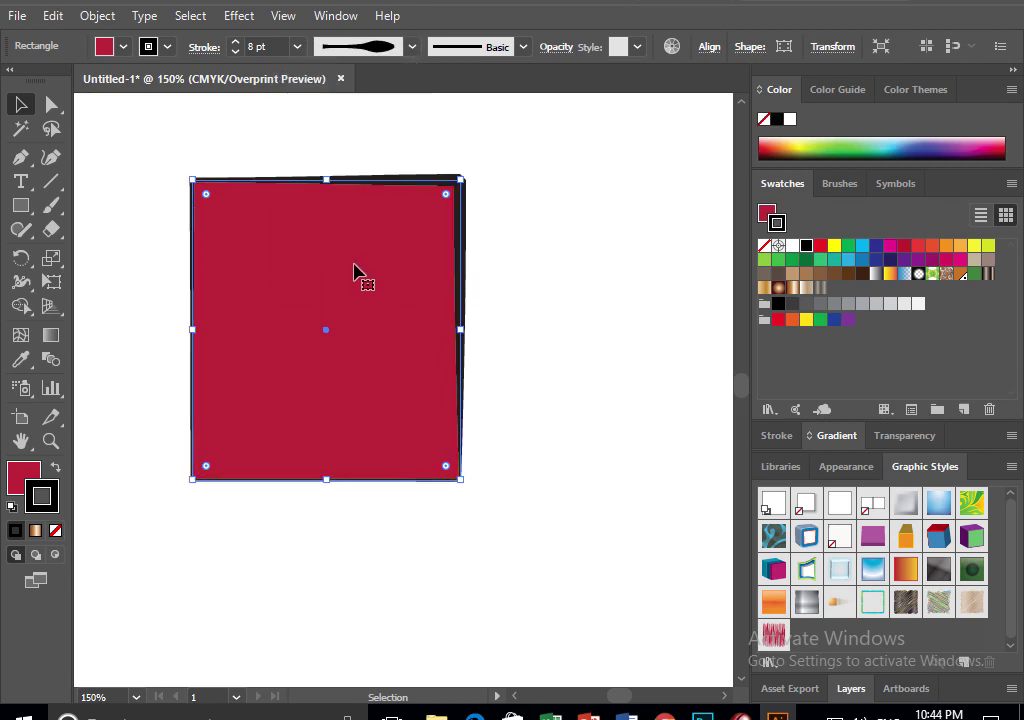
{"action": "left_click", "coordinate": [365, 47]}
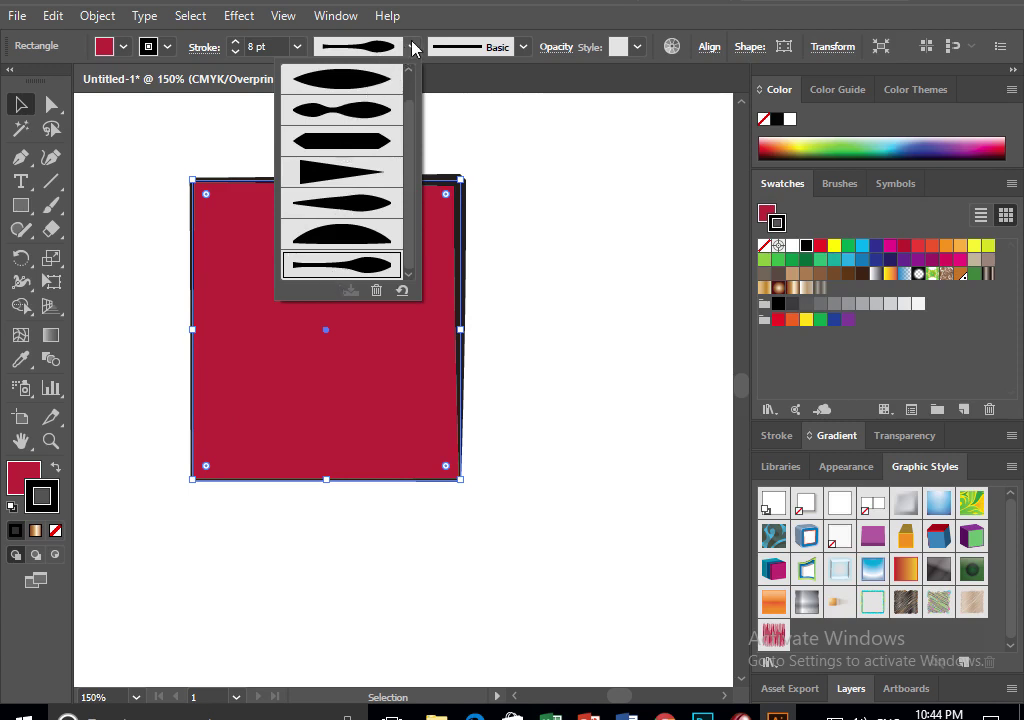
{"action": "left_click", "coordinate": [433, 78]}
Try charcoal, orange arrow and denim border brushes on the rectangle's outline
{"action": "left_click", "coordinate": [459, 56]}
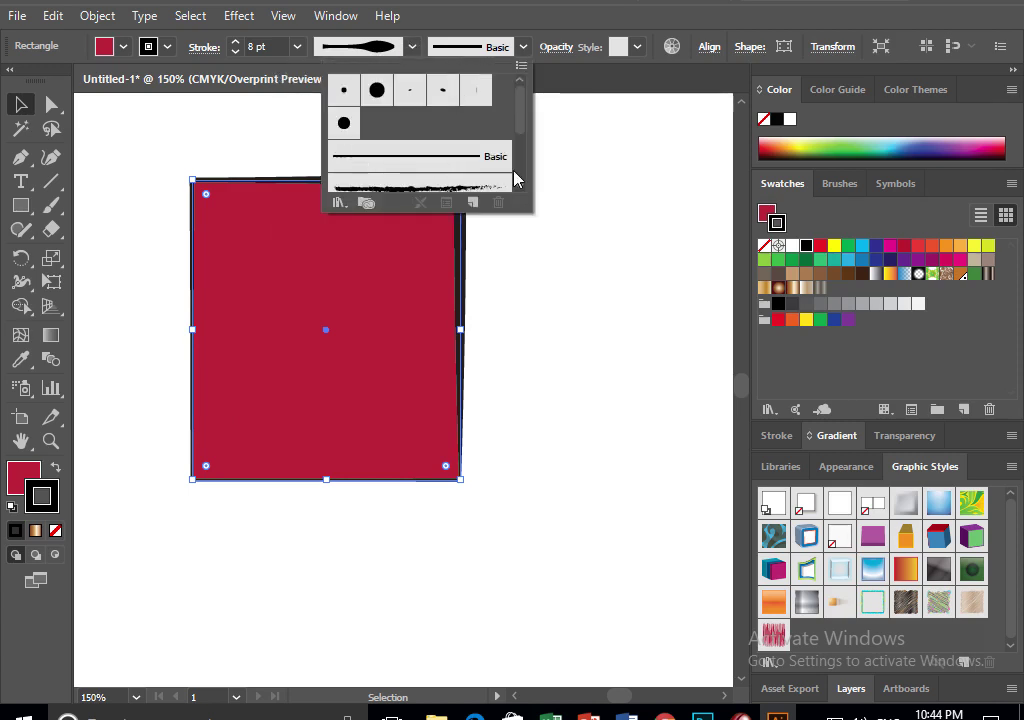
{"action": "left_click_drag", "start_coordinate": [523, 126], "coordinate": [520, 165]}
{"action": "left_click", "coordinate": [430, 100]}
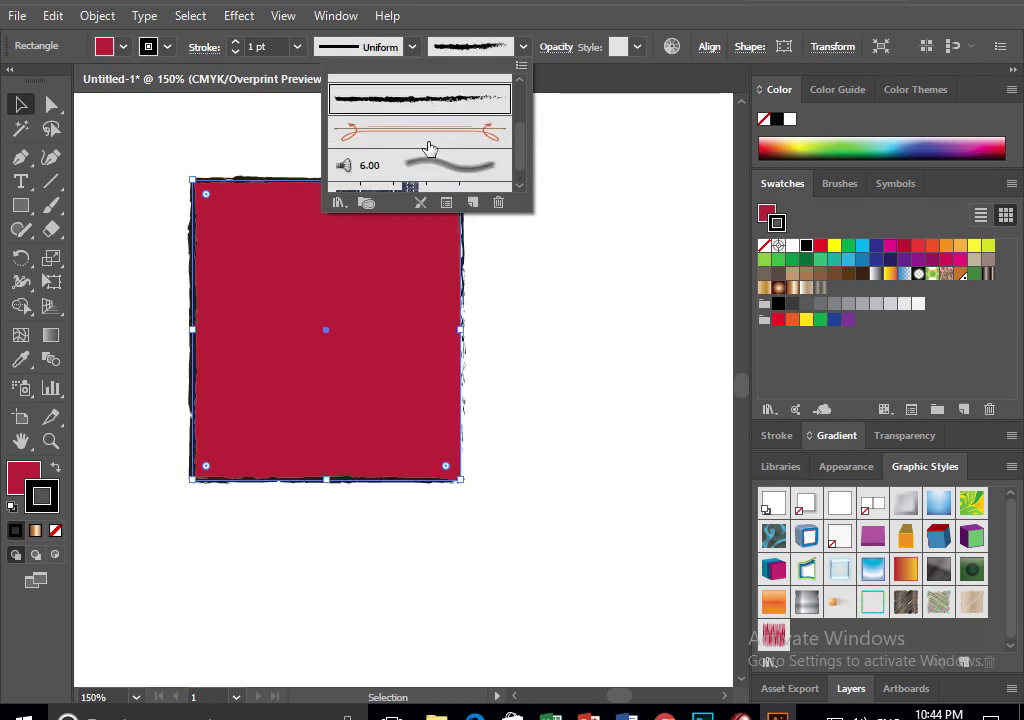
{"action": "left_click", "coordinate": [236, 42]}
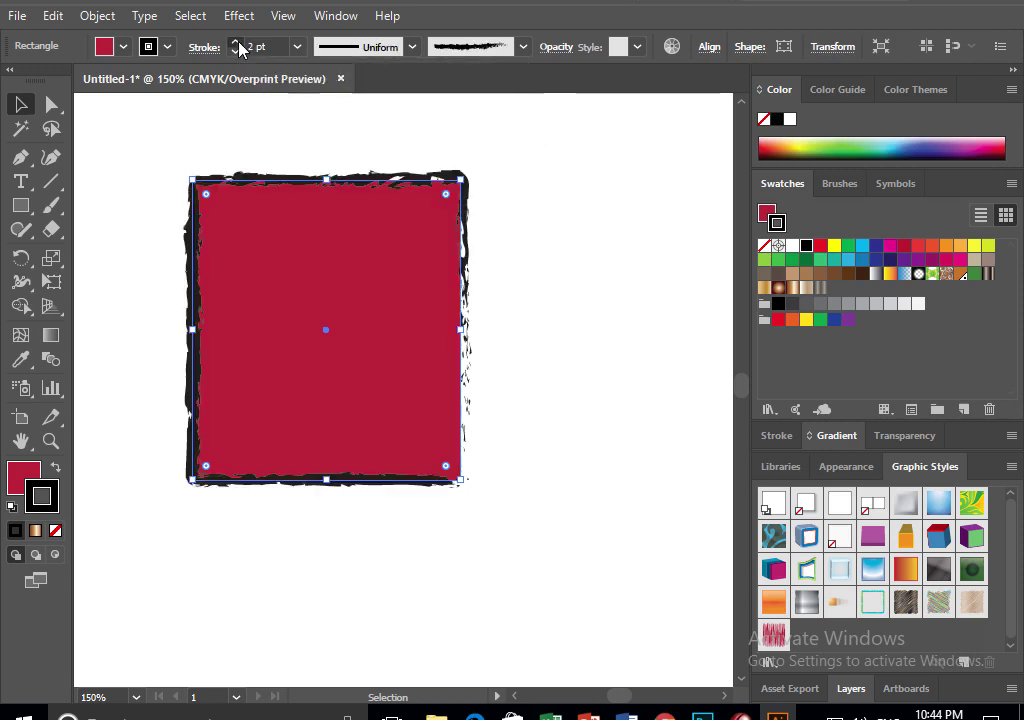
{"action": "left_click", "coordinate": [236, 42]}
{"action": "left_click", "coordinate": [462, 46]}
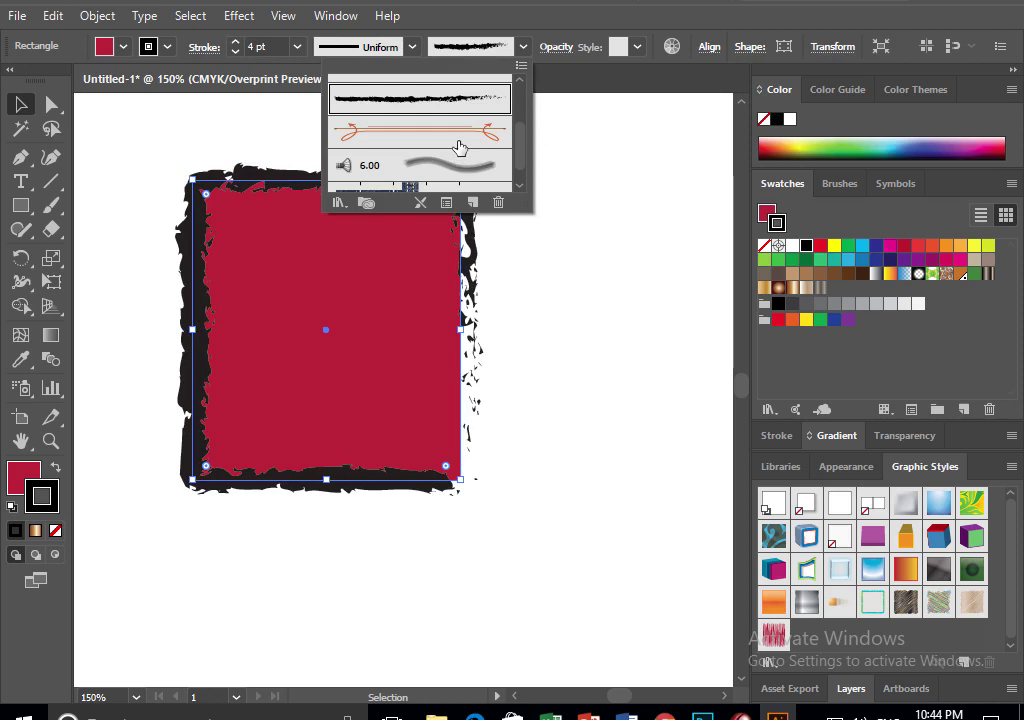
{"action": "left_click", "coordinate": [457, 135]}
{"action": "left_click_drag", "start_coordinate": [531, 210], "coordinate": [620, 413]}
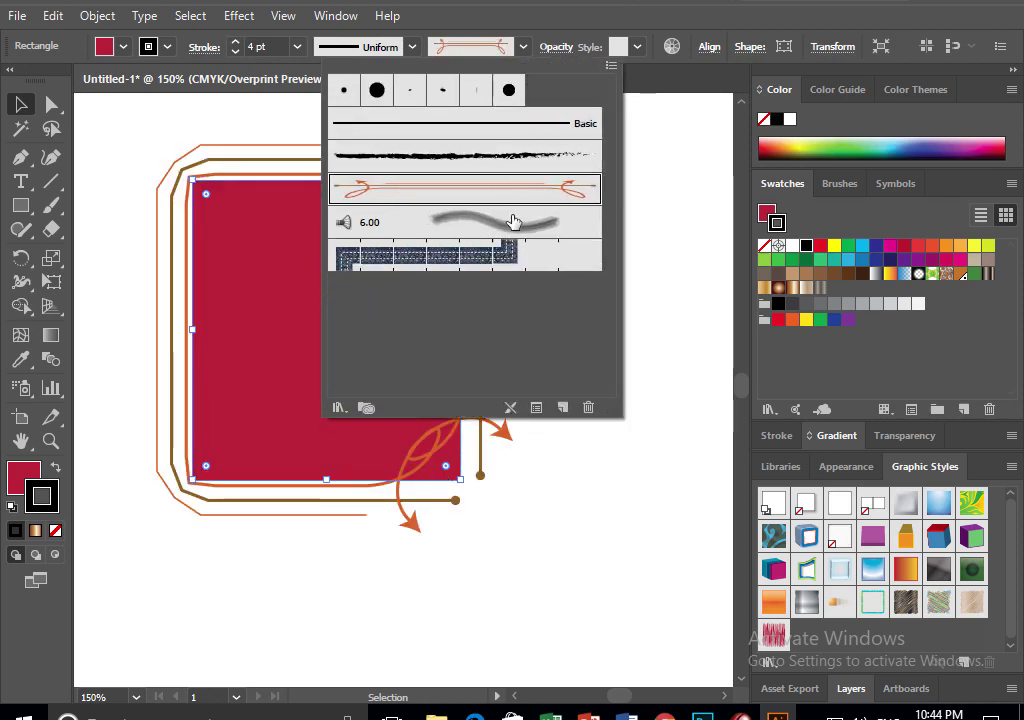
{"action": "left_click", "coordinate": [514, 222]}
{"action": "left_click", "coordinate": [493, 258]}
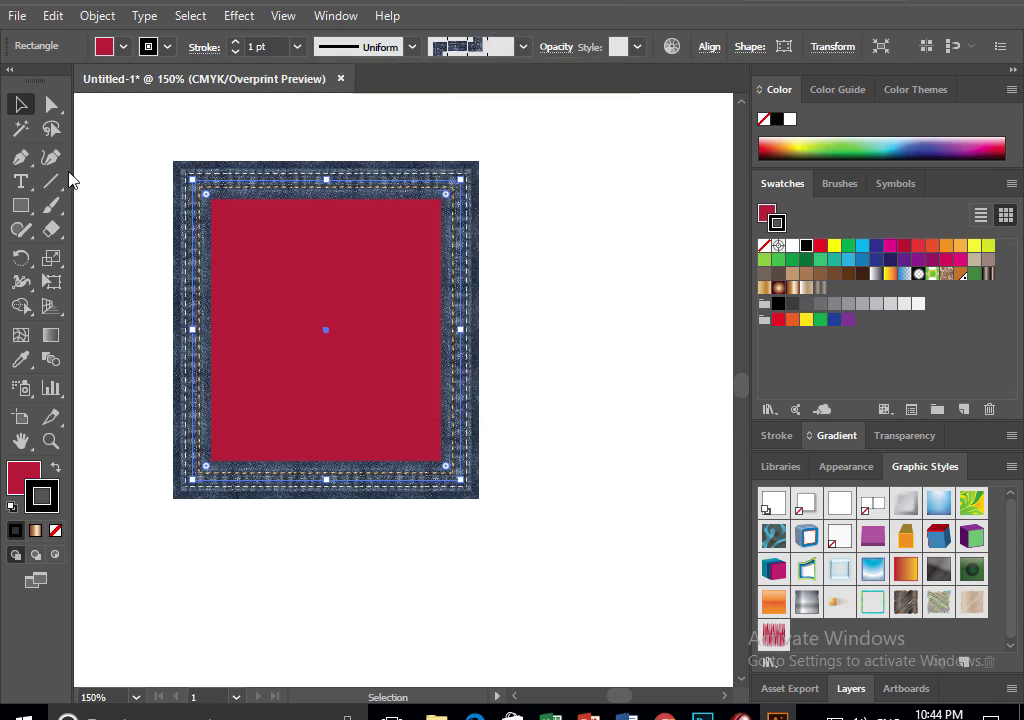
Draw a vertical test line left of the rectangle and give it a thick charcoal brush stroke
{"action": "left_click", "coordinate": [51, 181]}
{"action": "mouse_move", "coordinate": [137, 165]}
{"action": "left_mouse_down"}
{"action": "mouse_move", "coordinate": [151, 512]}
{"action": "mouse_move", "coordinate": [137, 497]}
{"action": "left_mouse_up"}
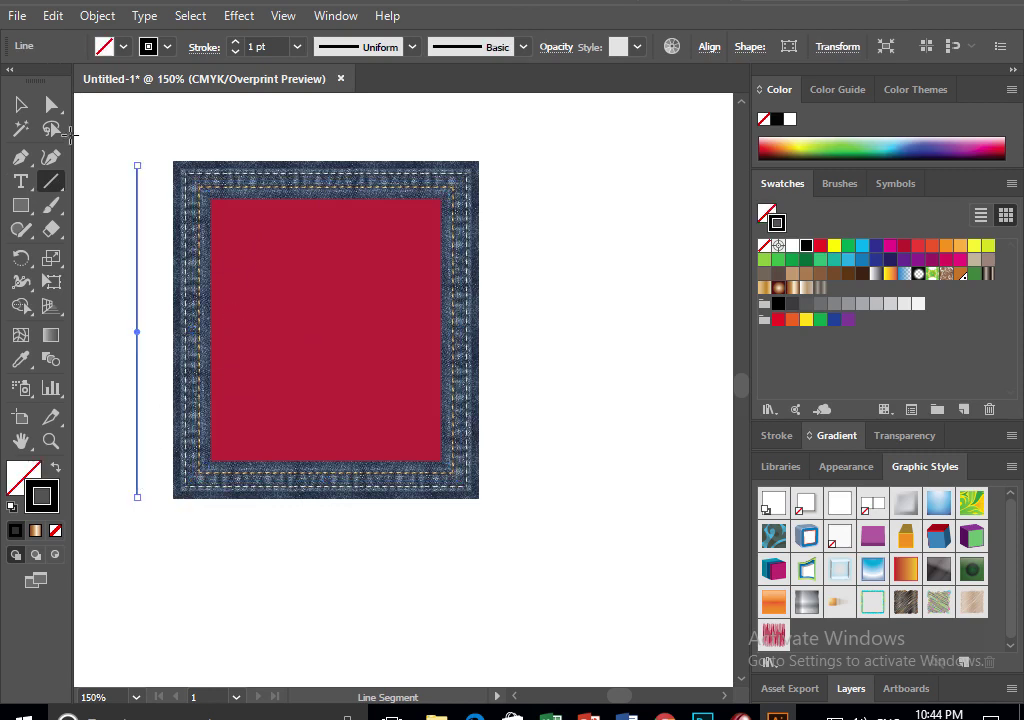
{"action": "left_click", "coordinate": [14, 106]}
{"action": "left_click", "coordinate": [447, 55]}
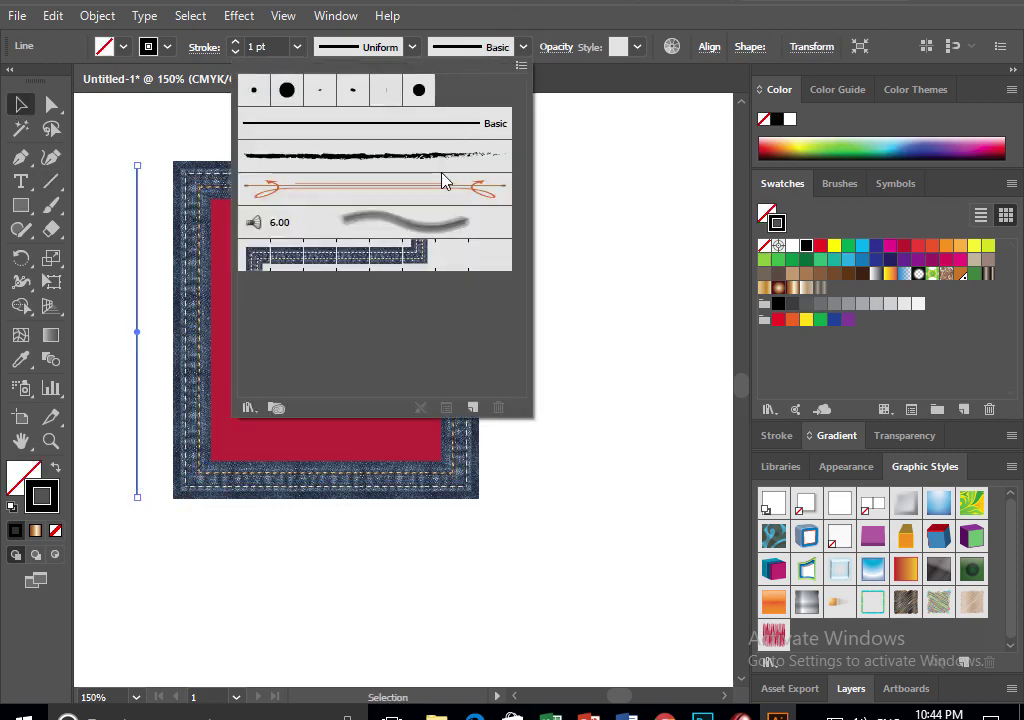
{"action": "left_click", "coordinate": [428, 155]}
{"action": "left_click", "coordinate": [235, 42]}
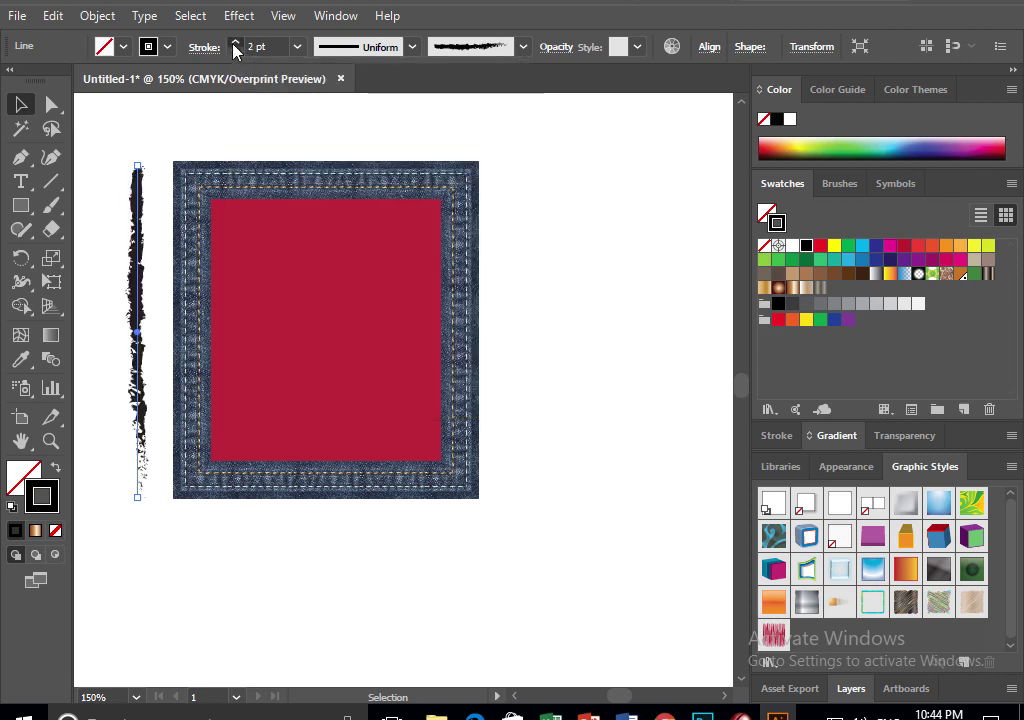
Set the rectangle's stroke to None and position the charcoal line beside its left edge
{"action": "left_click", "coordinate": [290, 170]}
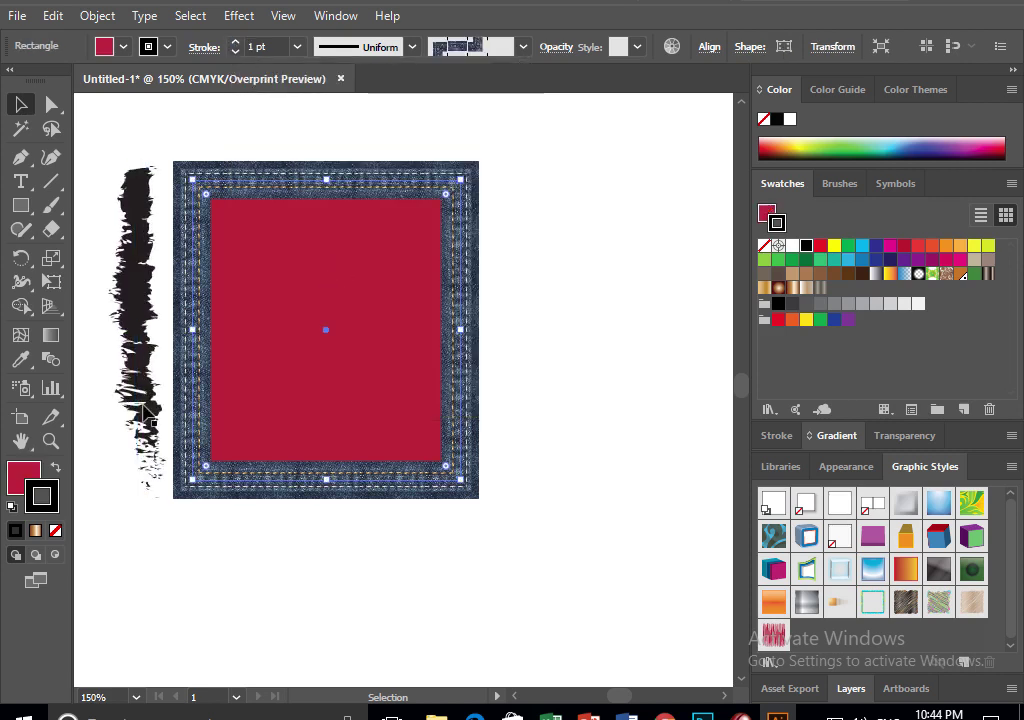
{"action": "left_click", "coordinate": [55, 530]}
{"action": "left_click_drag", "start_coordinate": [137, 286], "coordinate": [192, 293]}
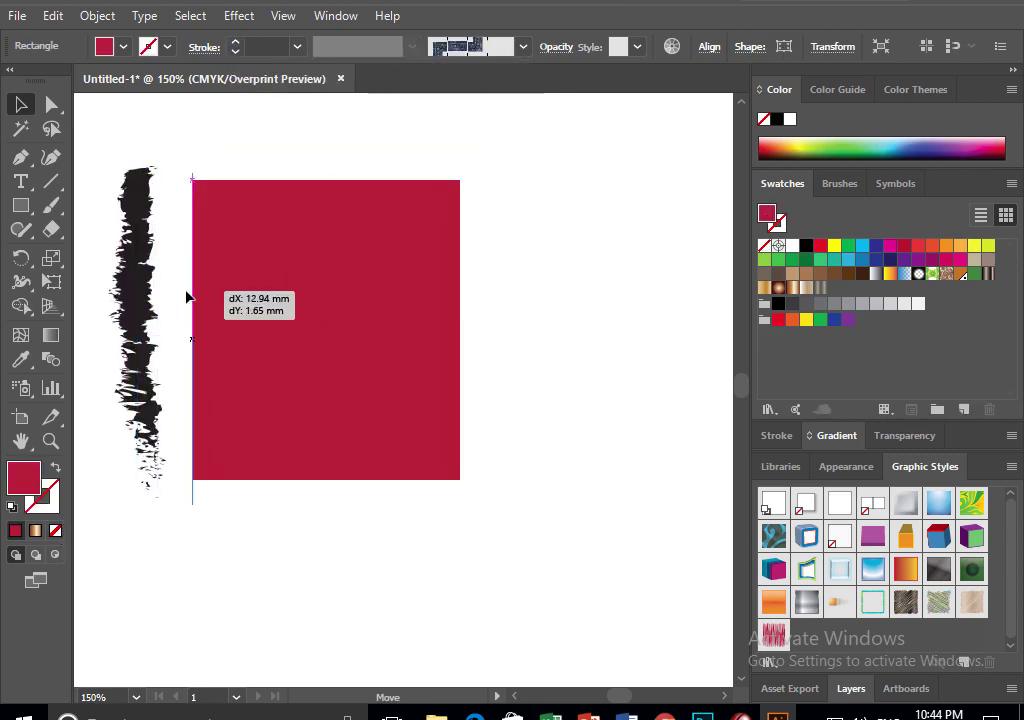
{"action": "left_click", "coordinate": [553, 299]}
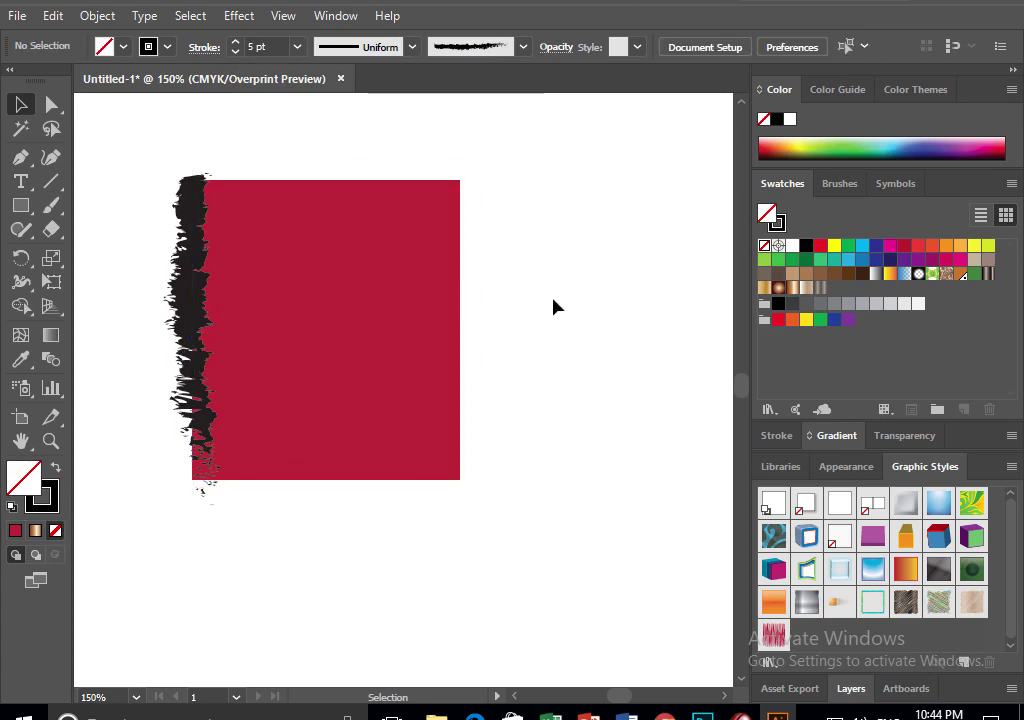
{"action": "left_click_drag", "start_coordinate": [192, 235], "coordinate": [170, 240]}
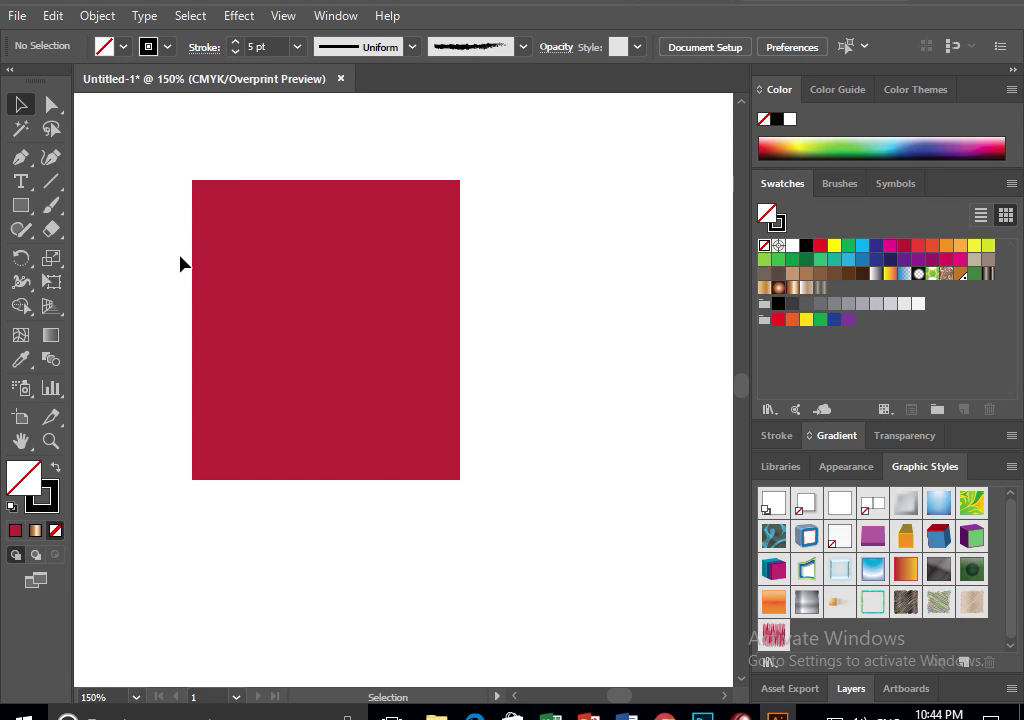
Open the Arrows_Special brush library and enlarge its panel
{"action": "left_click", "coordinate": [360, 292]}
{"action": "left_click", "coordinate": [475, 47]}
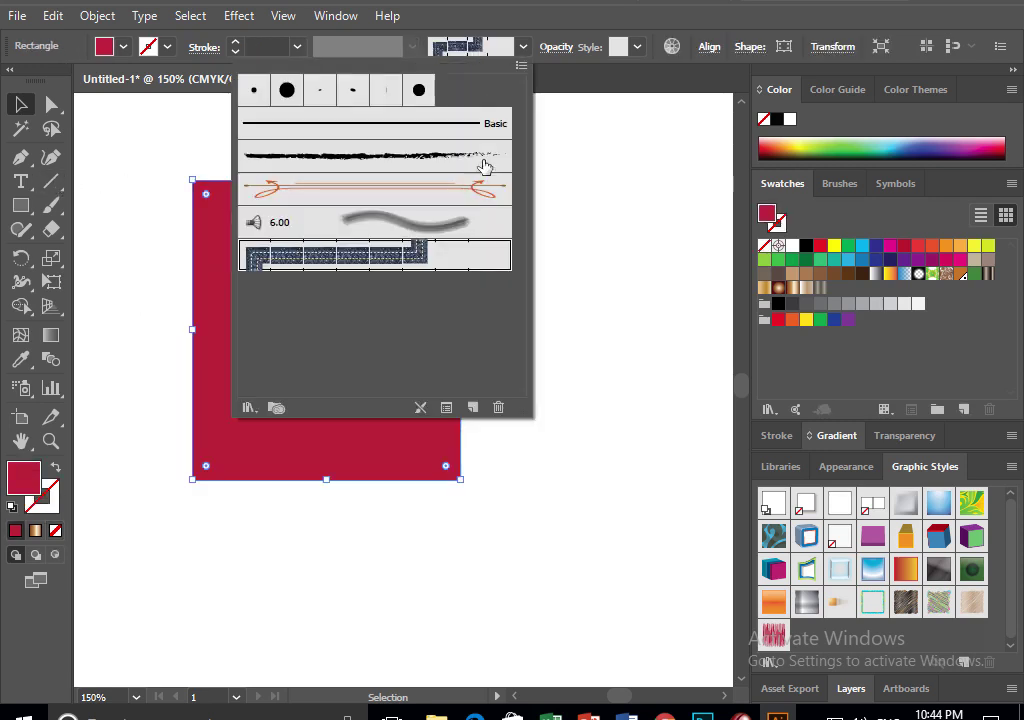
{"action": "left_click", "coordinate": [249, 408]}
{"action": "mouse_move", "coordinate": [300, 461]}
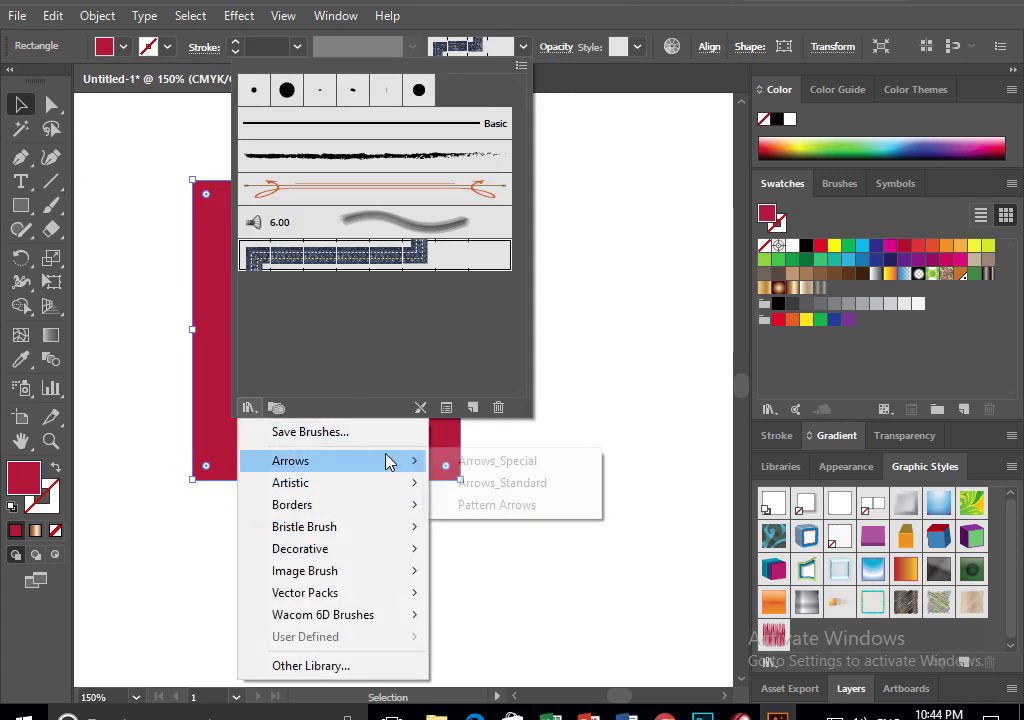
{"action": "left_click", "coordinate": [490, 462]}
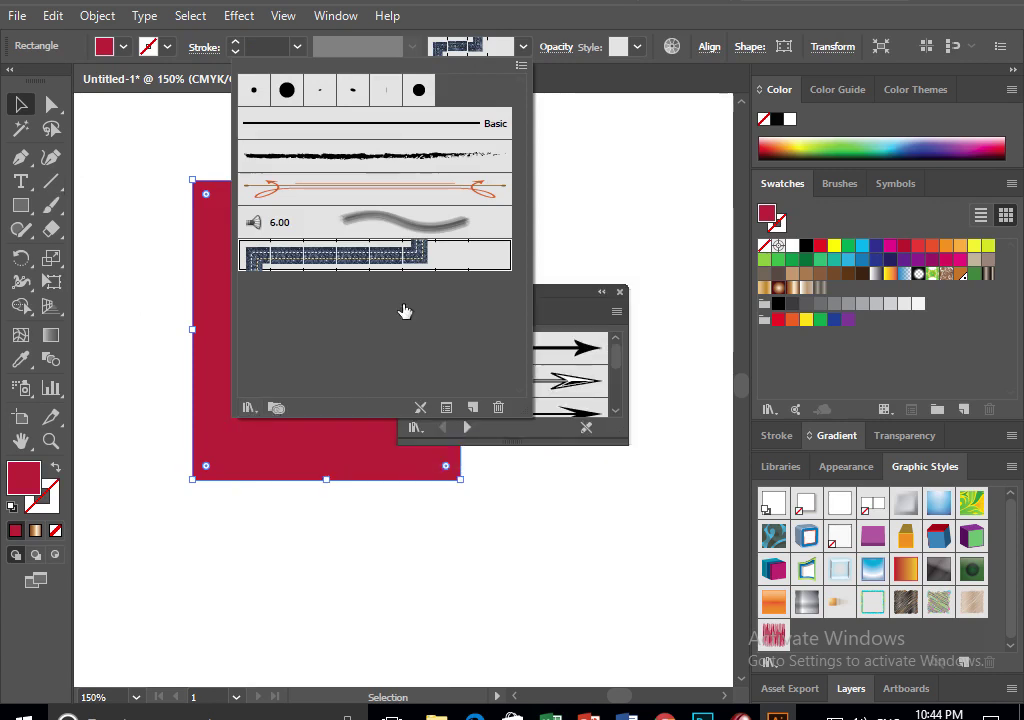
{"action": "left_click", "coordinate": [567, 305]}
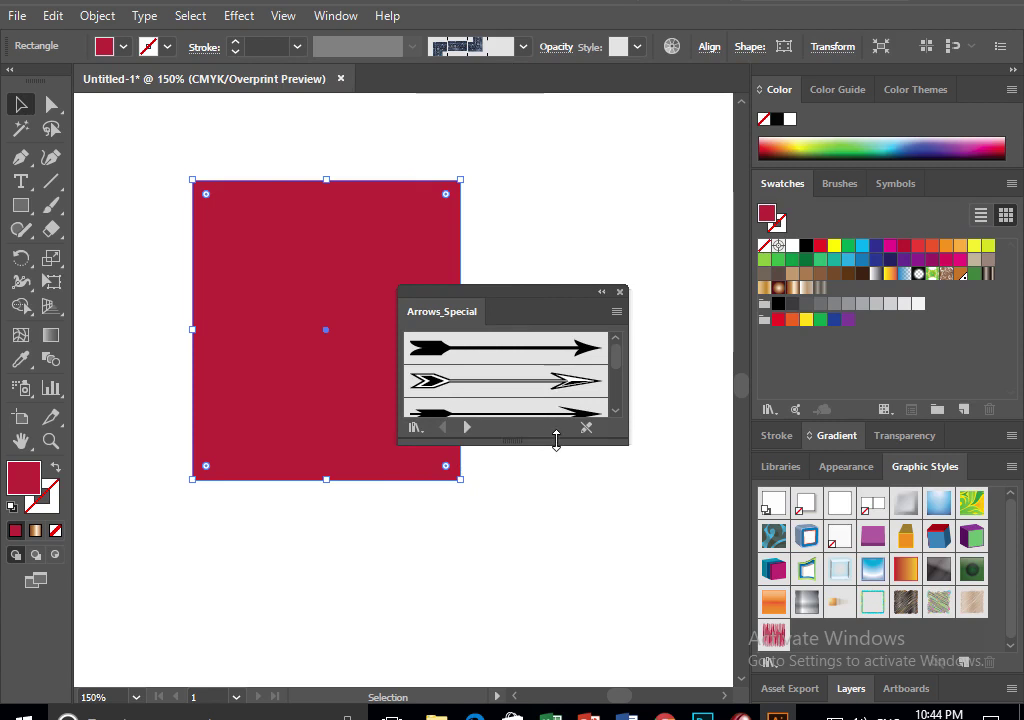
{"action": "left_click_drag", "start_coordinate": [553, 441], "coordinate": [553, 611]}
{"action": "left_click_drag", "start_coordinate": [544, 280], "coordinate": [642, 152]}
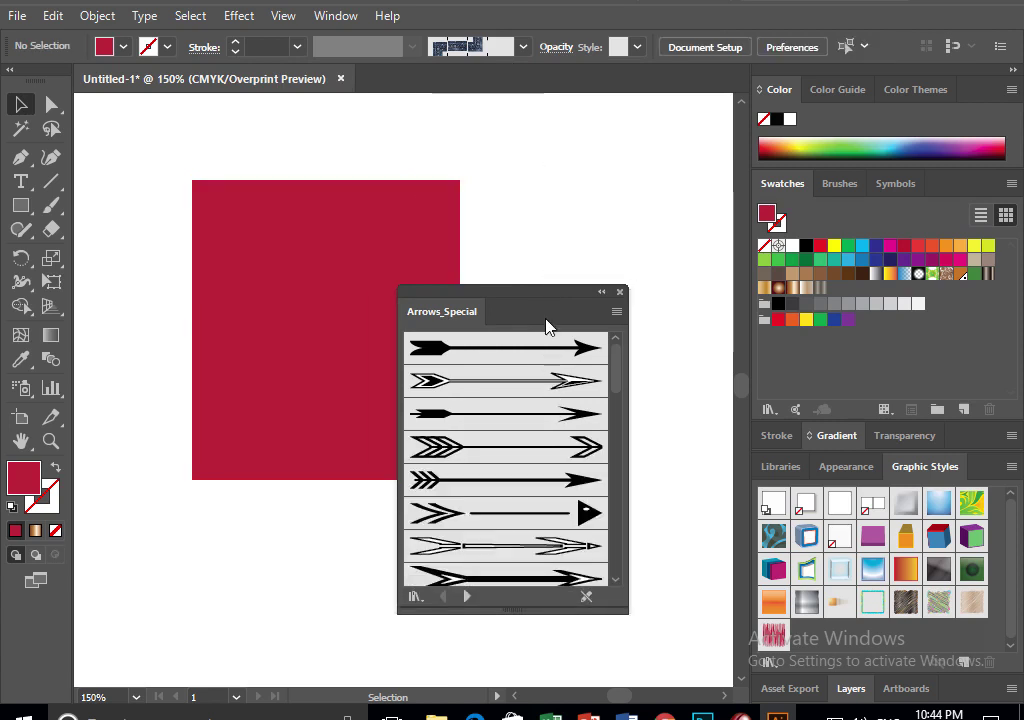
Apply the third arrow brush to the rectangle as a brown 6 pt outline
{"action": "left_click", "coordinate": [546, 346]}
{"action": "left_click", "coordinate": [540, 411]}
{"action": "left_click", "coordinate": [258, 212]}
{"action": "left_click", "coordinate": [485, 411]}
{"action": "left_click", "coordinate": [235, 42]}
{"action": "left_click", "coordinate": [235, 42]}
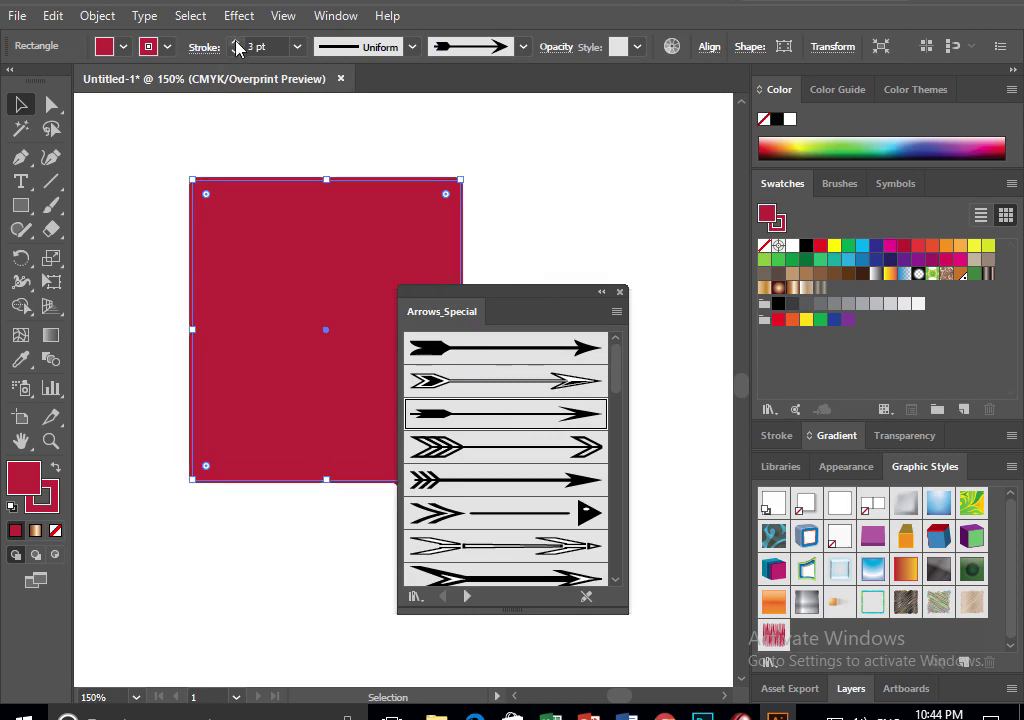
{"action": "left_click", "coordinate": [235, 42]}
{"action": "left_click", "coordinate": [235, 42]}
{"action": "left_click", "coordinate": [236, 52]}
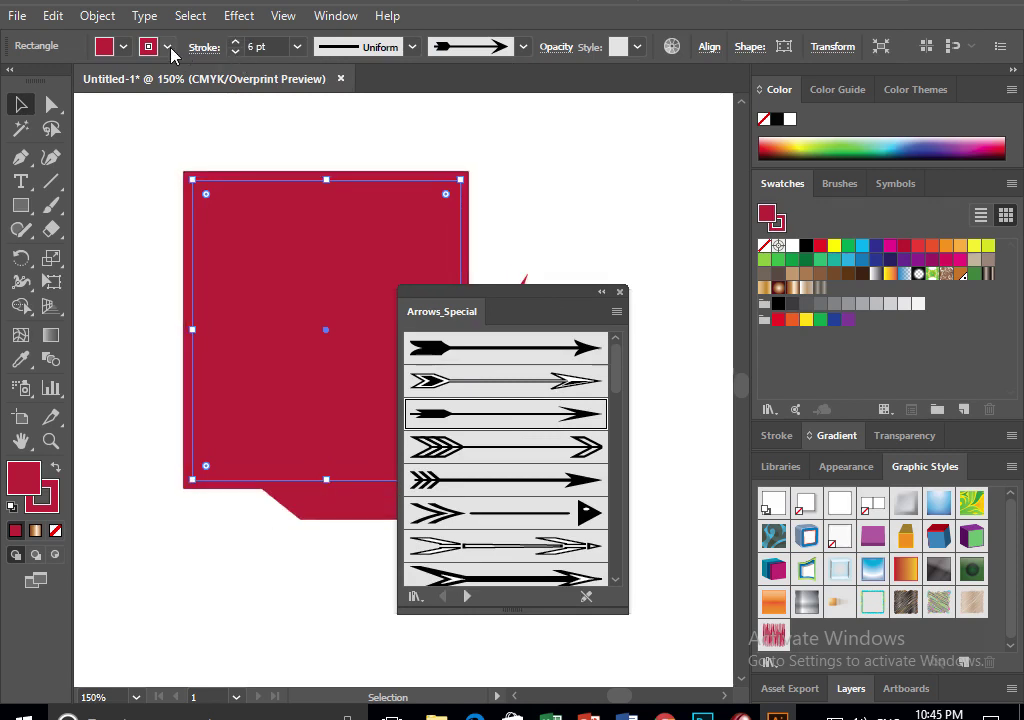
{"action": "left_click", "coordinate": [167, 47]}
{"action": "left_click", "coordinate": [172, 114]}
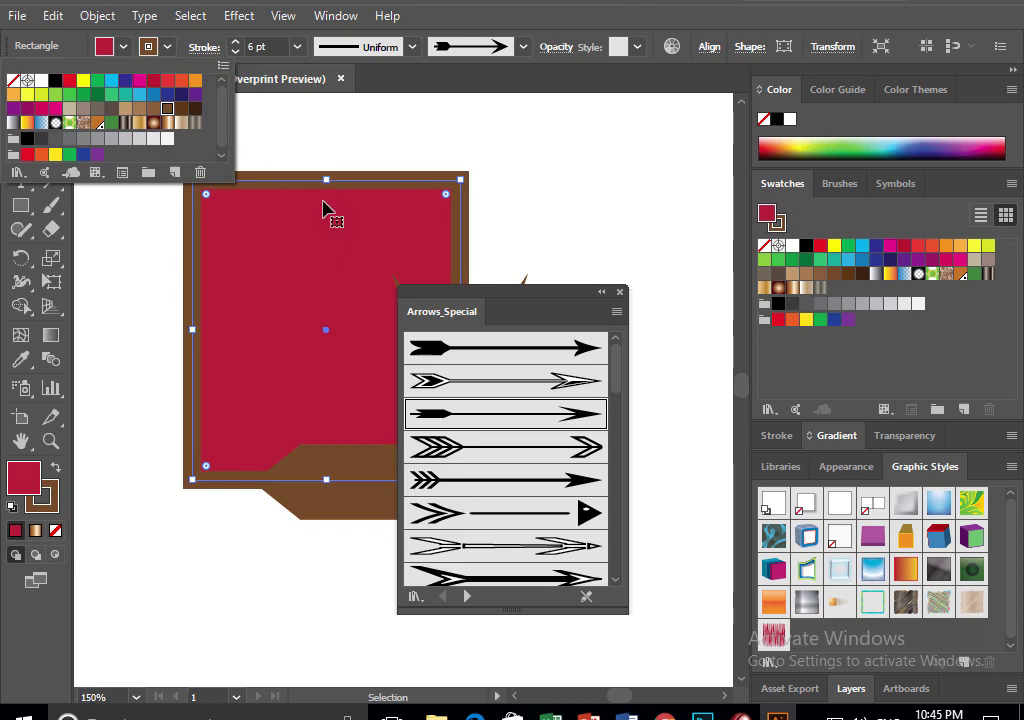
Try the fifth arrow brush, a standard arrow, and blue and scalloped Pattern Arrows brushes on the outline
{"action": "left_click_drag", "start_coordinate": [538, 292], "coordinate": [683, 184]}
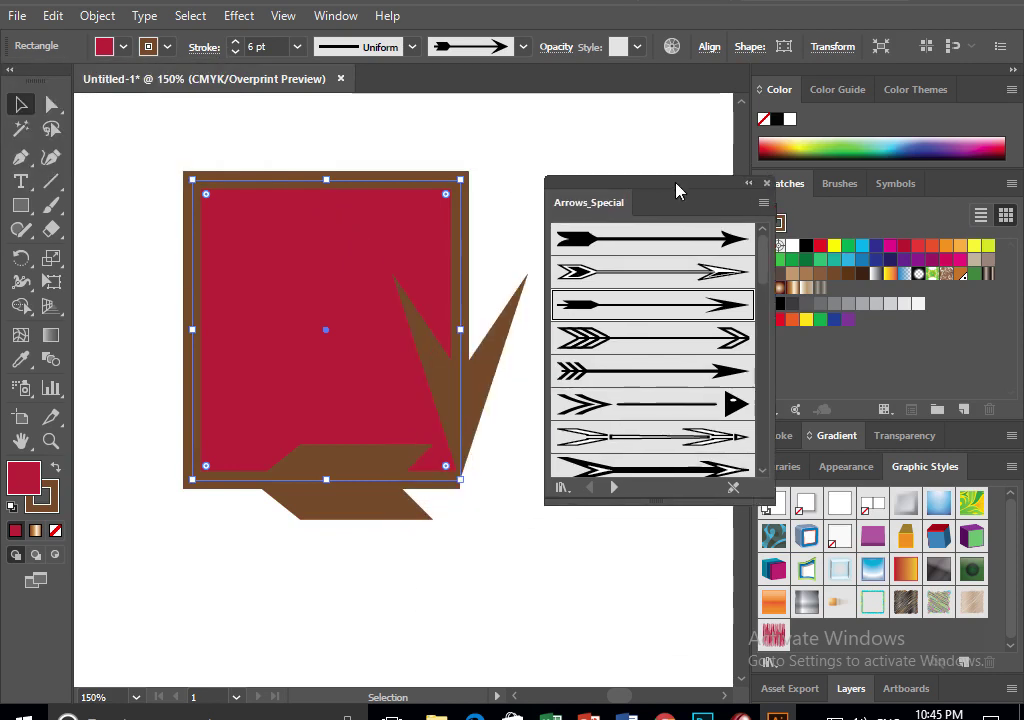
{"action": "left_click", "coordinate": [656, 370]}
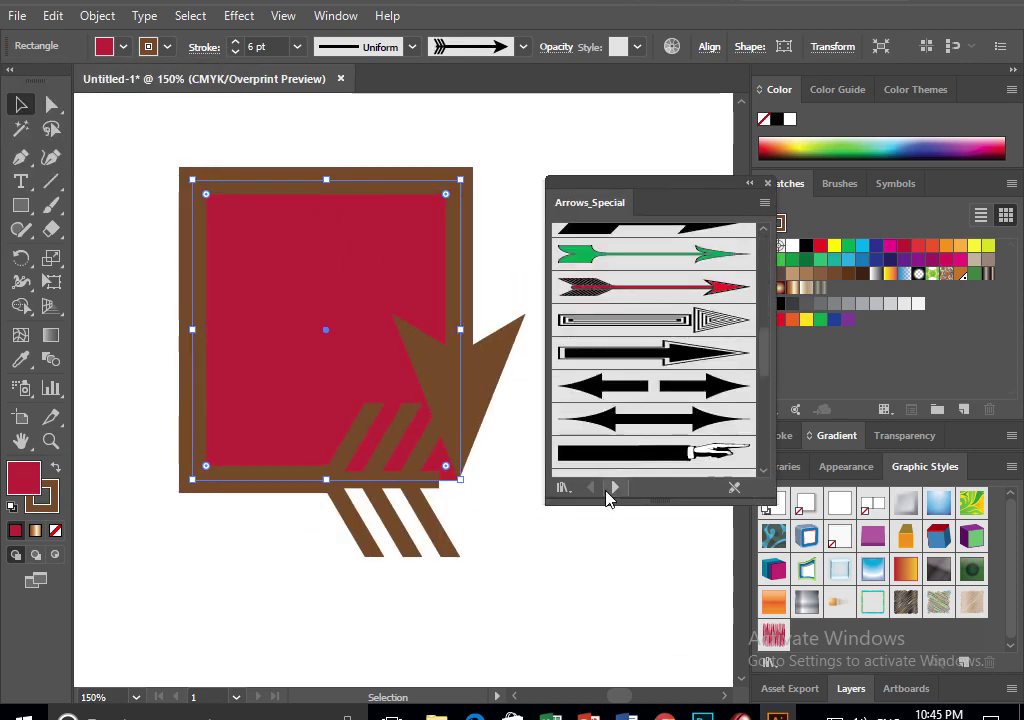
{"action": "left_click", "coordinate": [614, 487]}
{"action": "left_click", "coordinate": [663, 448]}
{"action": "scroll", "coordinate": [667, 469], "scroll_direction": "down", "scroll_amount": 5}
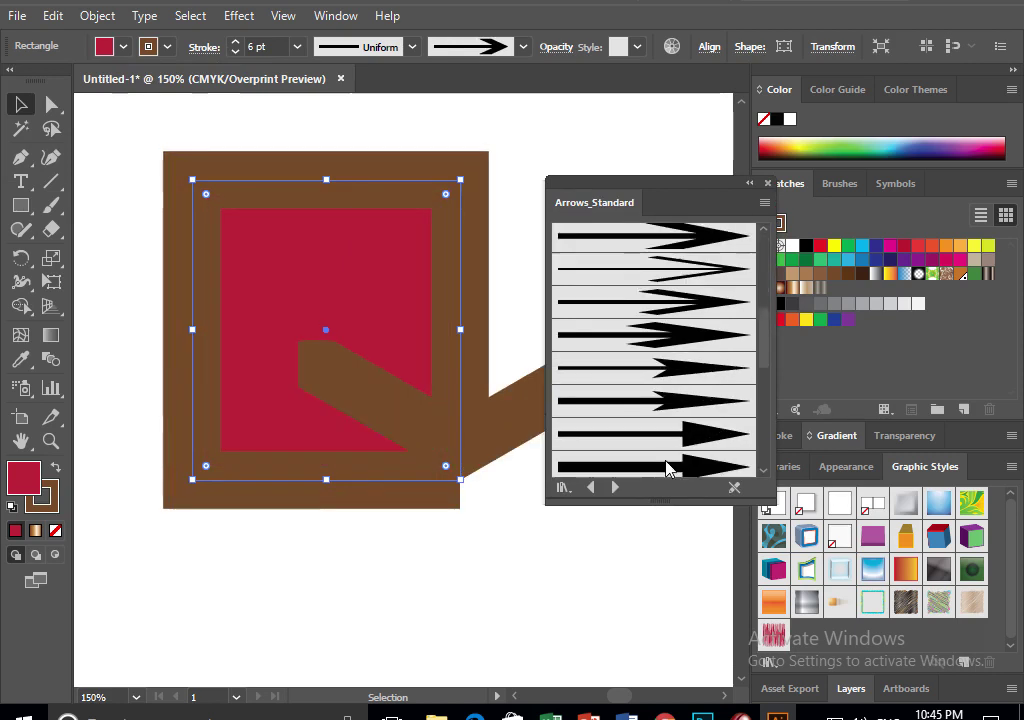
{"action": "scroll", "coordinate": [667, 469], "scroll_direction": "down", "scroll_amount": 3}
{"action": "left_click", "coordinate": [614, 487]}
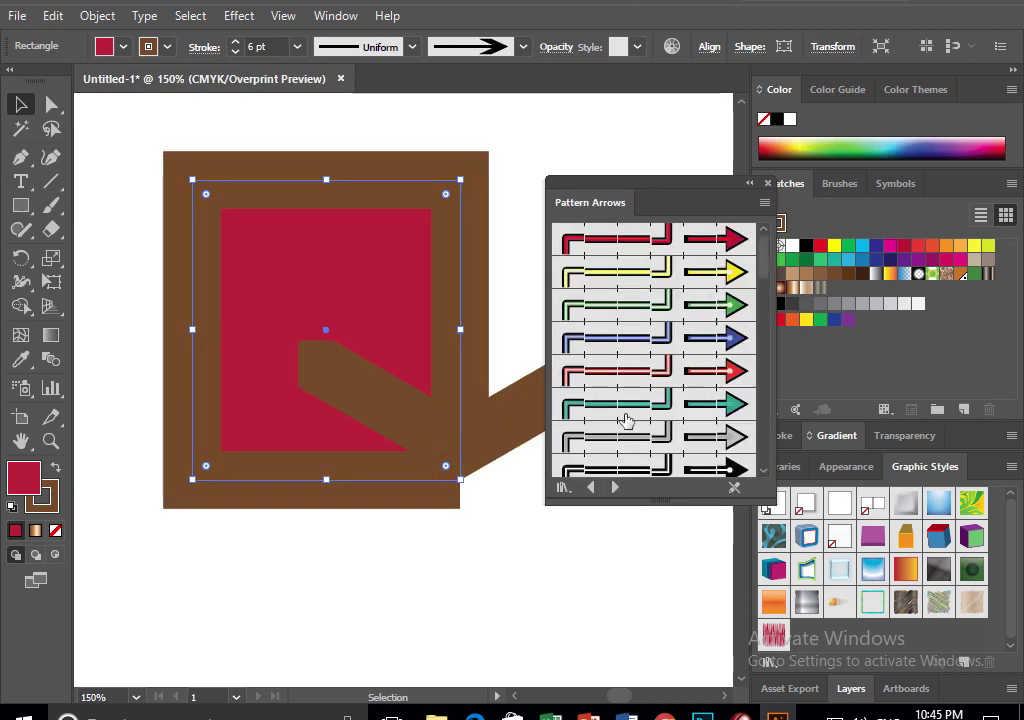
{"action": "left_click", "coordinate": [640, 338]}
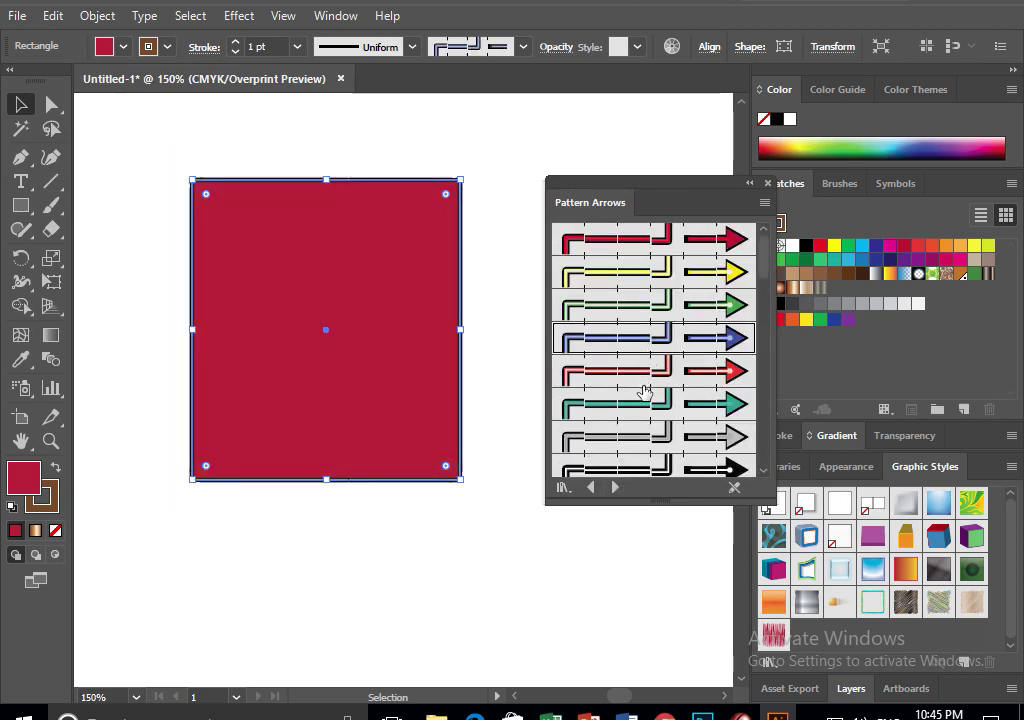
{"action": "left_click", "coordinate": [233, 42]}
{"action": "left_click", "coordinate": [233, 42]}
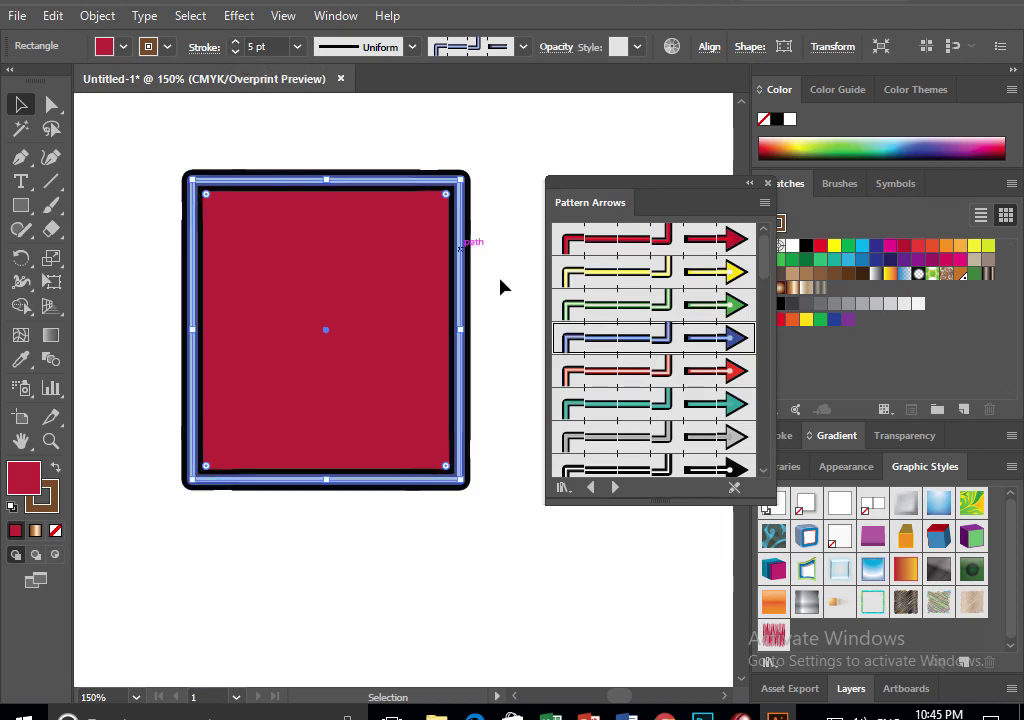
{"action": "scroll", "coordinate": [625, 400], "scroll_direction": "down", "scroll_amount": 5}
{"action": "left_click", "coordinate": [625, 458]}
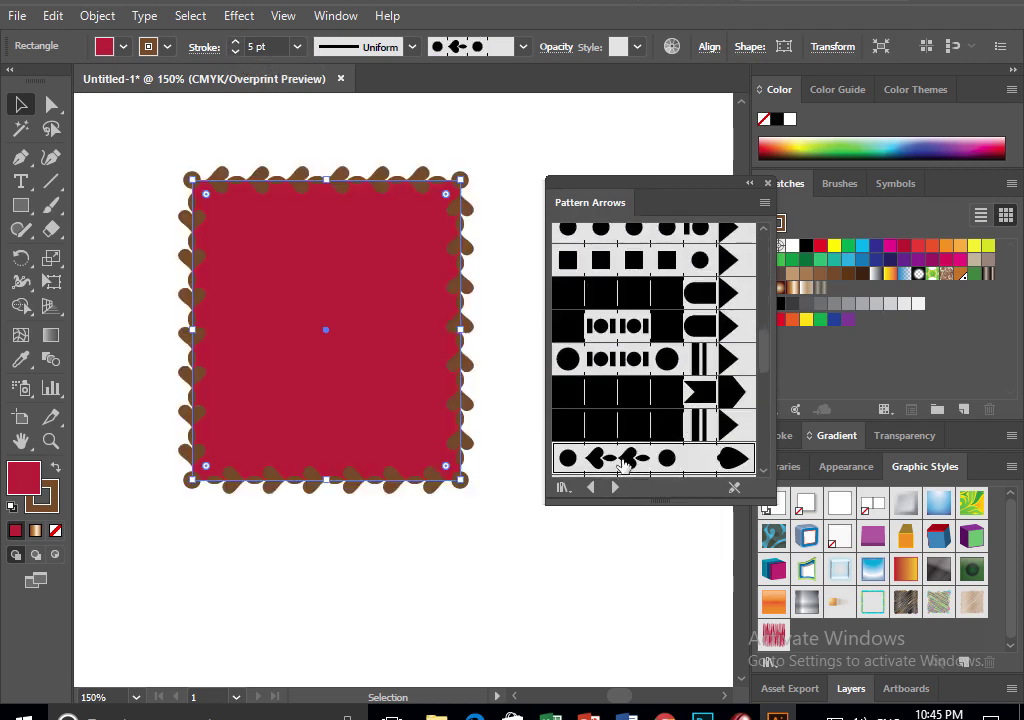
Try a 50 pt round calligraphic brush, a rough chalk brush, and two Artistic_Ink brushes
{"action": "left_click", "coordinate": [615, 487]}
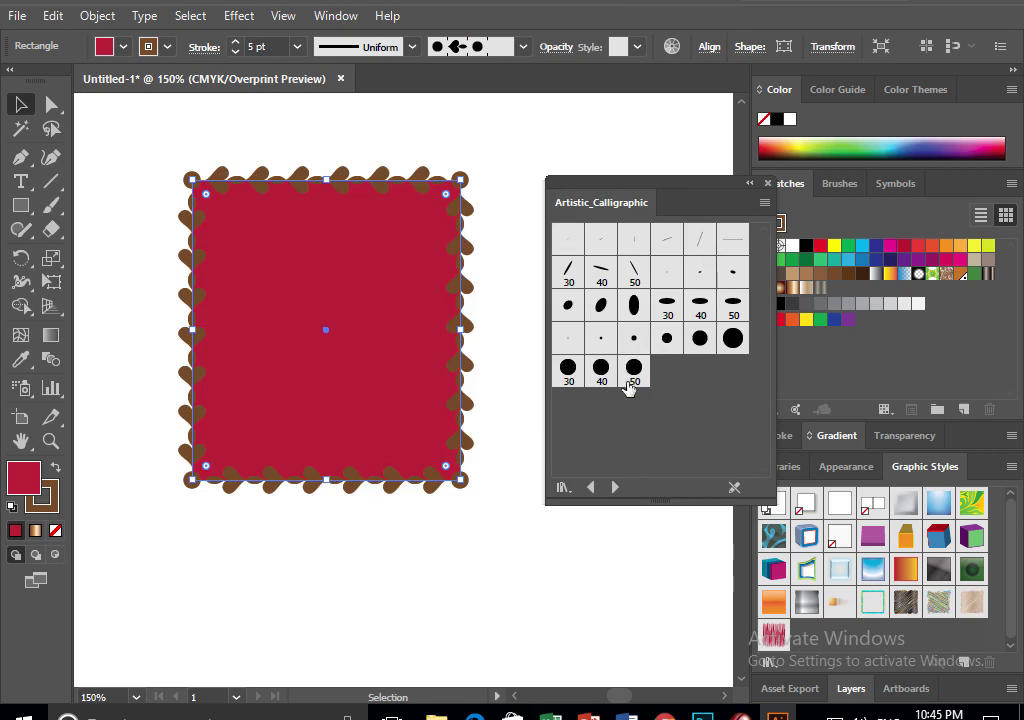
{"action": "left_click", "coordinate": [633, 372]}
{"action": "left_click", "coordinate": [615, 487]}
{"action": "left_click", "coordinate": [626, 402]}
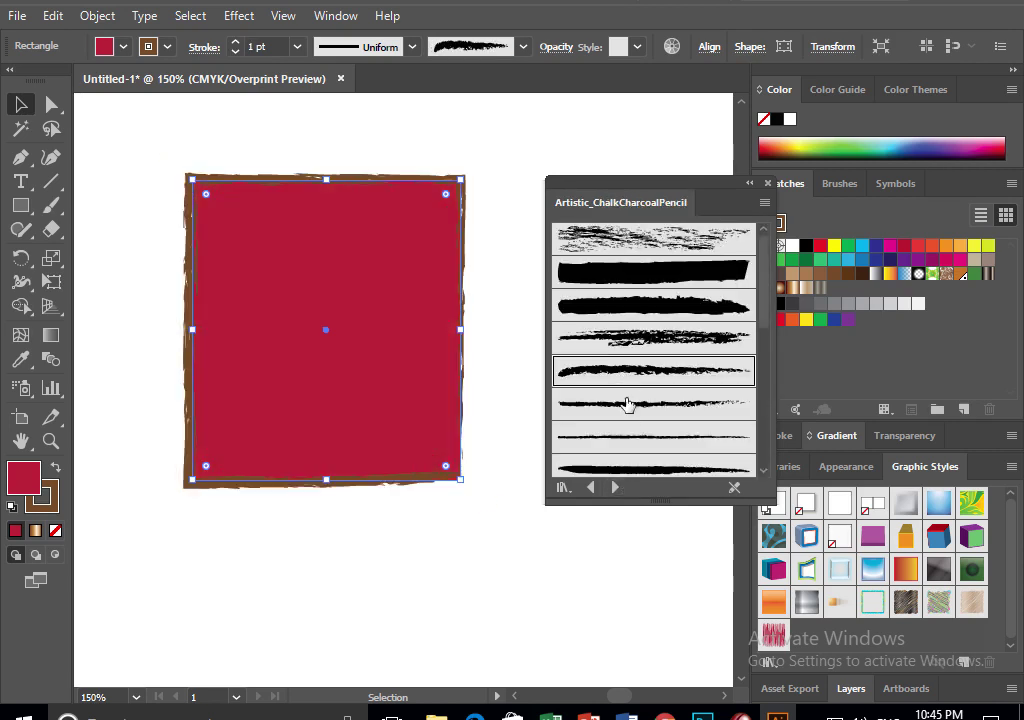
{"action": "left_click", "coordinate": [617, 487]}
{"action": "left_click", "coordinate": [611, 472]}
{"action": "scroll", "coordinate": [627, 460], "scroll_direction": "down", "scroll_amount": 5}
{"action": "left_click", "coordinate": [628, 455]}
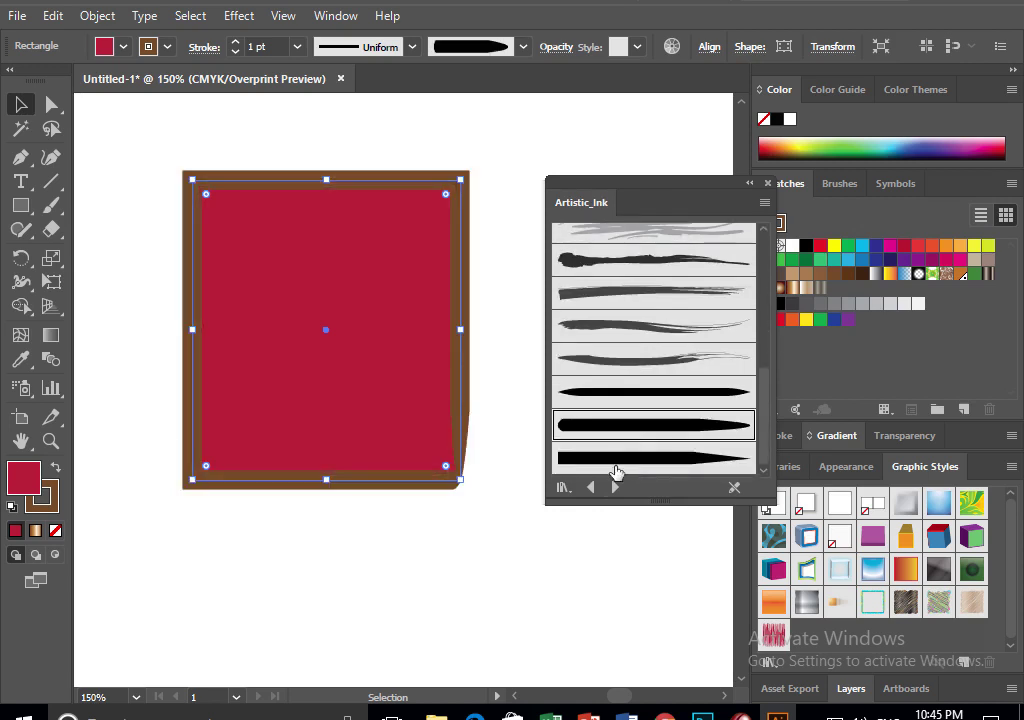
Cycle through more brush libraries and settle on a 6d Art Pen brush for the outline
{"action": "left_click", "coordinate": [614, 487]}
{"action": "left_click", "coordinate": [614, 487]}
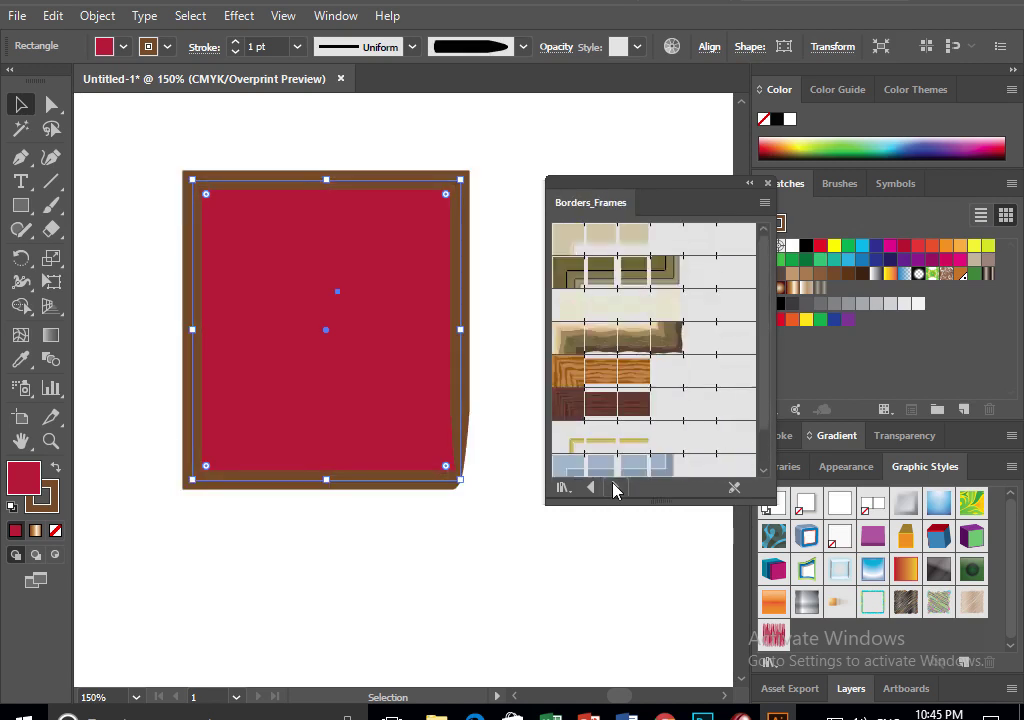
{"action": "left_click", "coordinate": [614, 487]}
{"action": "left_click", "coordinate": [614, 487]}
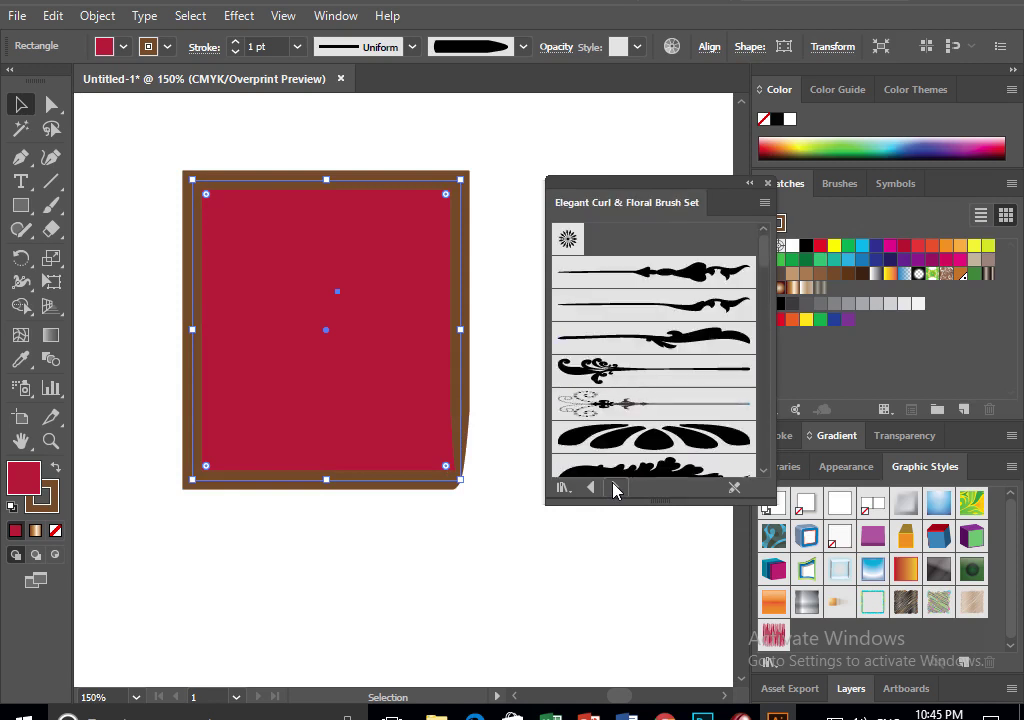
{"action": "left_click", "coordinate": [667, 338]}
{"action": "left_click", "coordinate": [766, 185]}
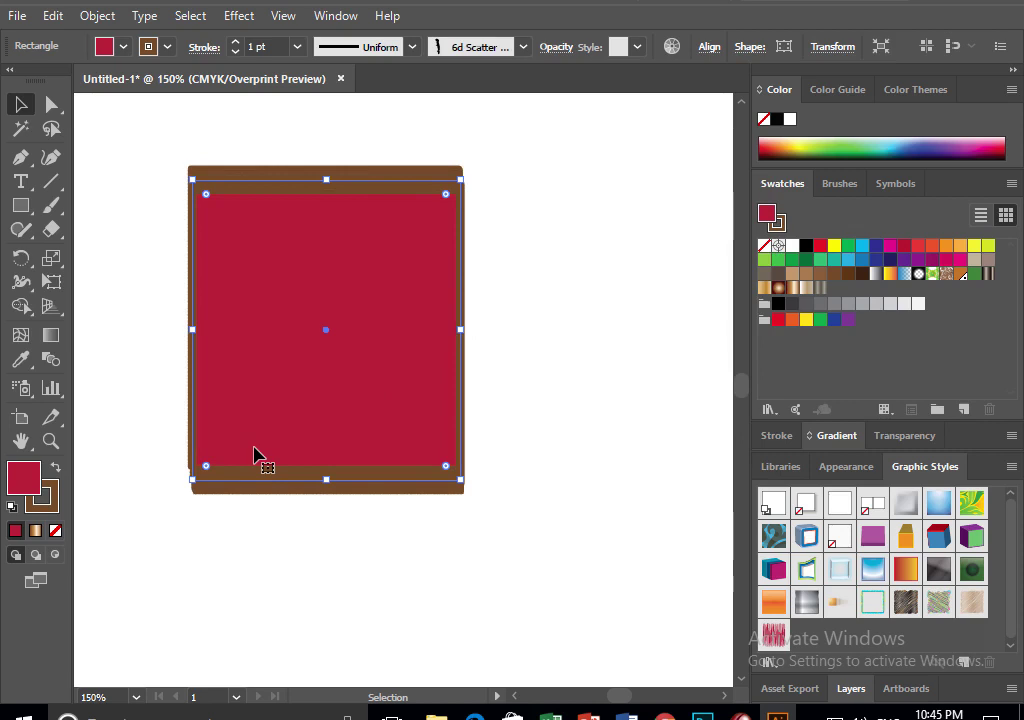
Remove the rectangle's stroke, bring up the Gradient panel, and shift the rectangle up and right
{"action": "left_click", "coordinate": [47, 503]}
{"action": "left_click", "coordinate": [56, 531]}
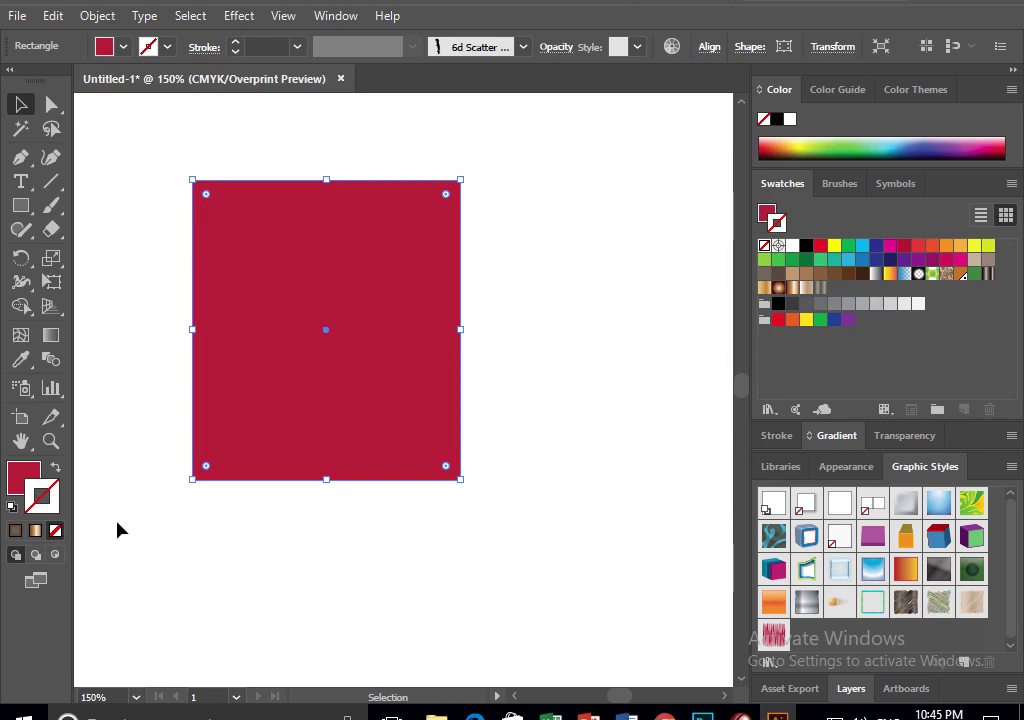
{"action": "key", "text": "x"}
{"action": "left_click", "coordinate": [557, 321]}
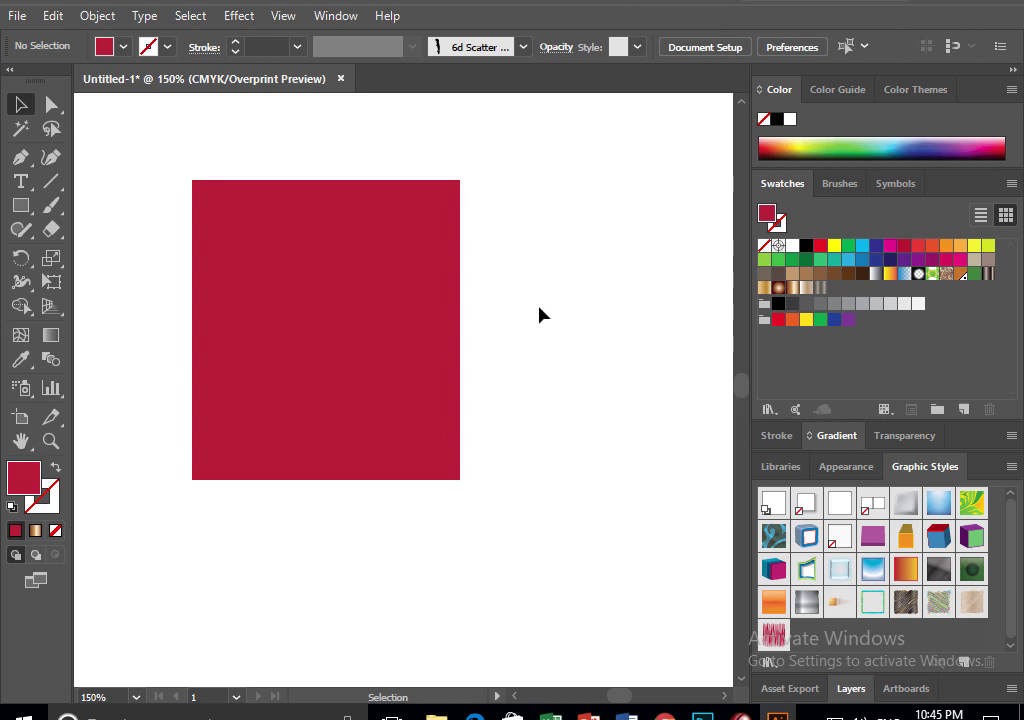
{"action": "left_click", "coordinate": [835, 443]}
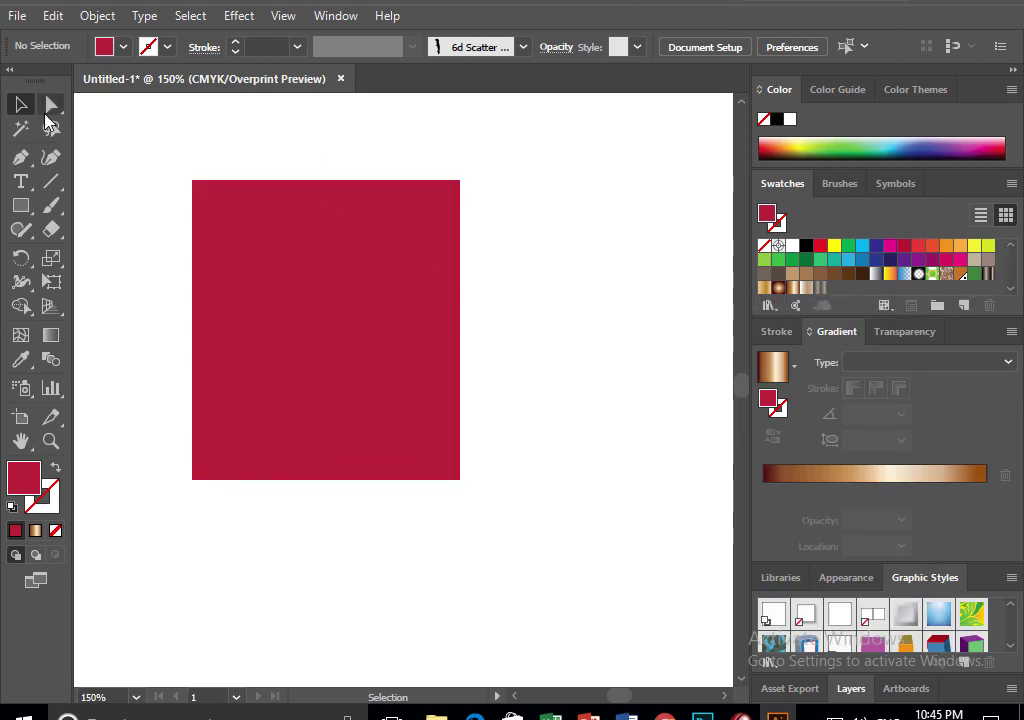
{"action": "left_click_drag", "start_coordinate": [413, 270], "coordinate": [434, 231]}
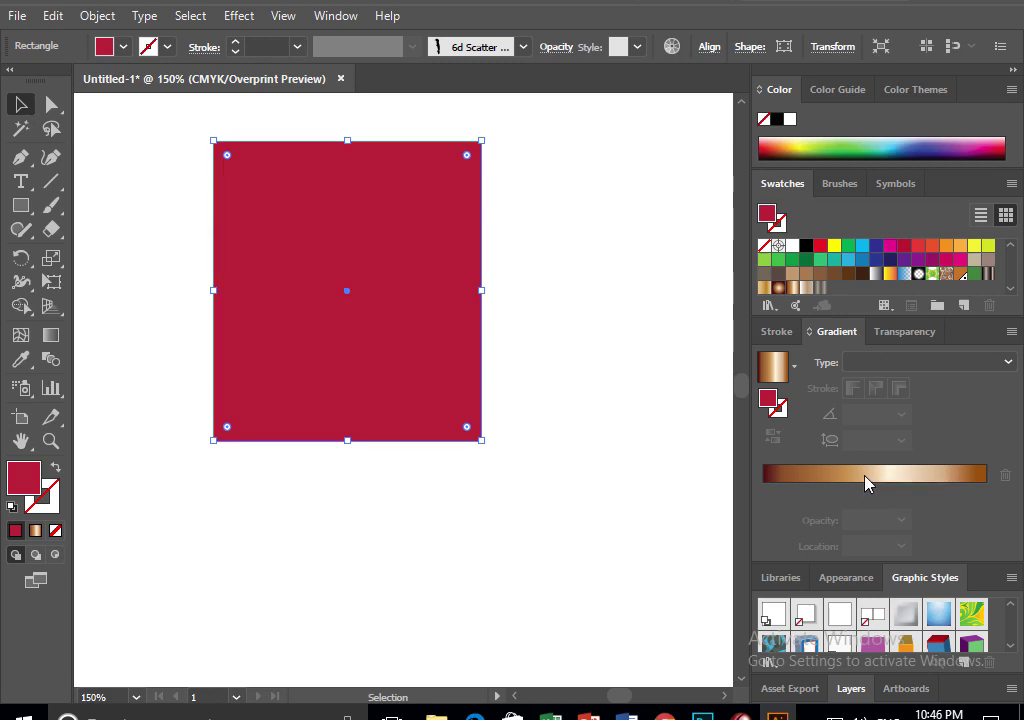
Apply the gradient fill and strip it to tan at 0% and brown at 100%
{"action": "left_click", "coordinate": [866, 481]}
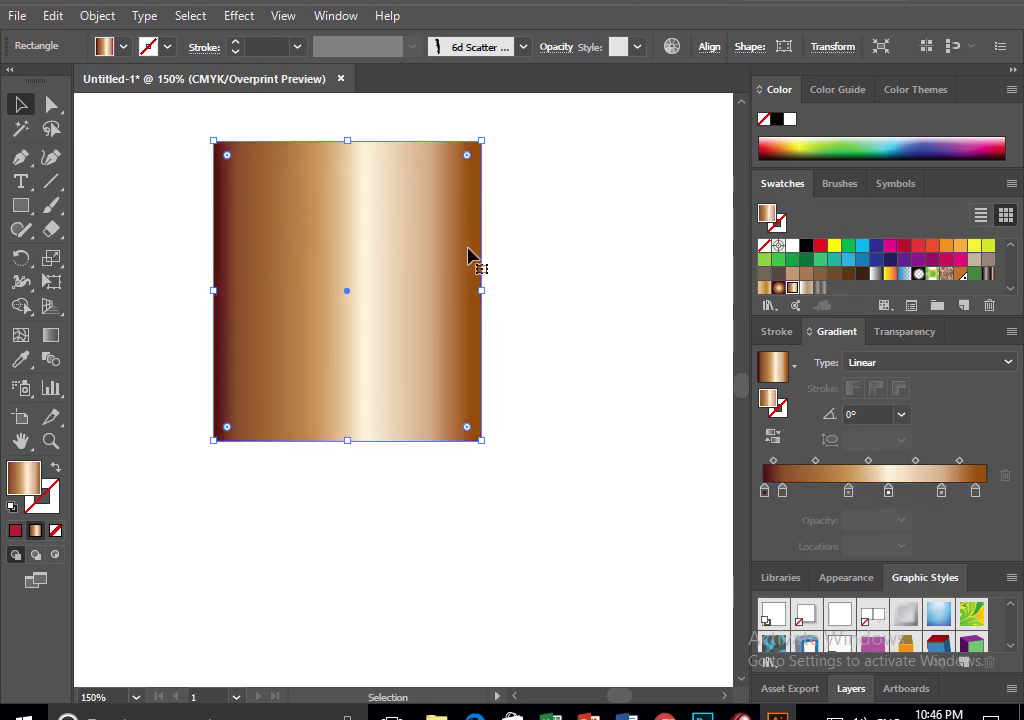
{"action": "left_click_drag", "start_coordinate": [782, 490], "coordinate": [786, 585]}
{"action": "left_click_drag", "start_coordinate": [847, 492], "coordinate": [859, 580]}
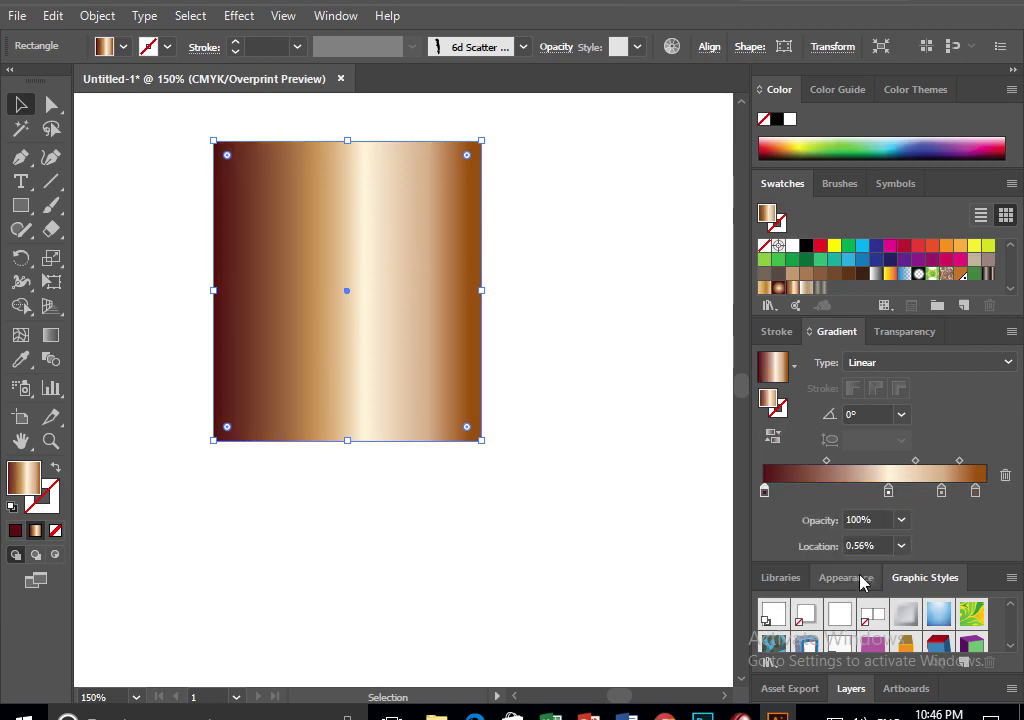
{"action": "left_click_drag", "start_coordinate": [889, 494], "coordinate": [891, 590]}
{"action": "left_click_drag", "start_coordinate": [764, 490], "coordinate": [933, 576]}
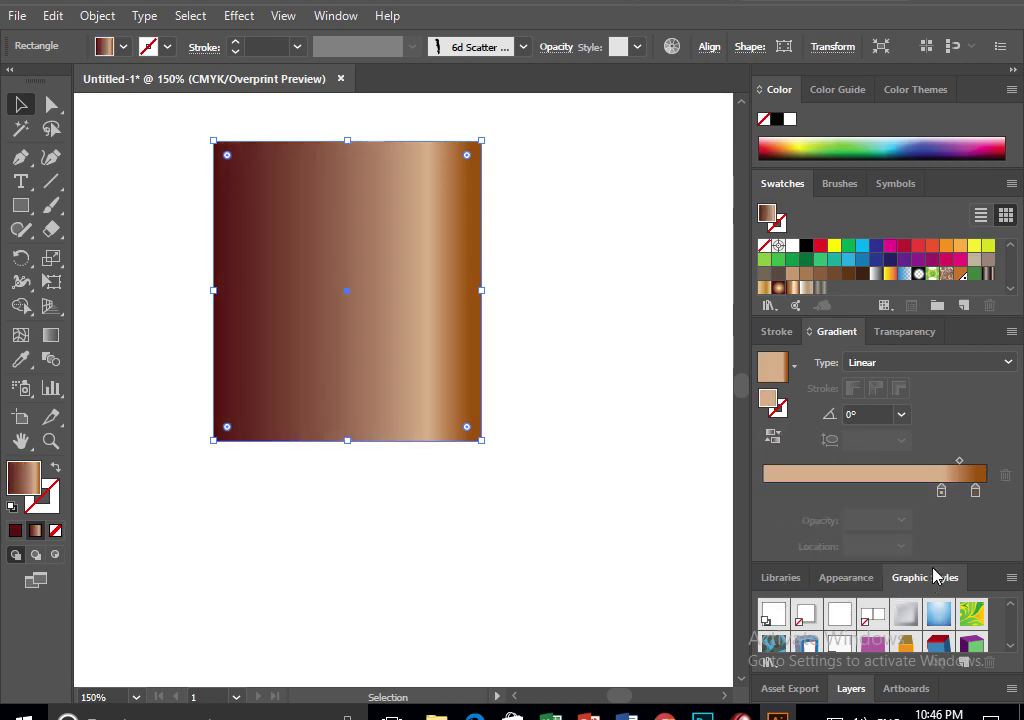
{"action": "left_click", "coordinate": [942, 491]}
{"action": "left_click_drag", "start_coordinate": [942, 491], "coordinate": [731, 507]}
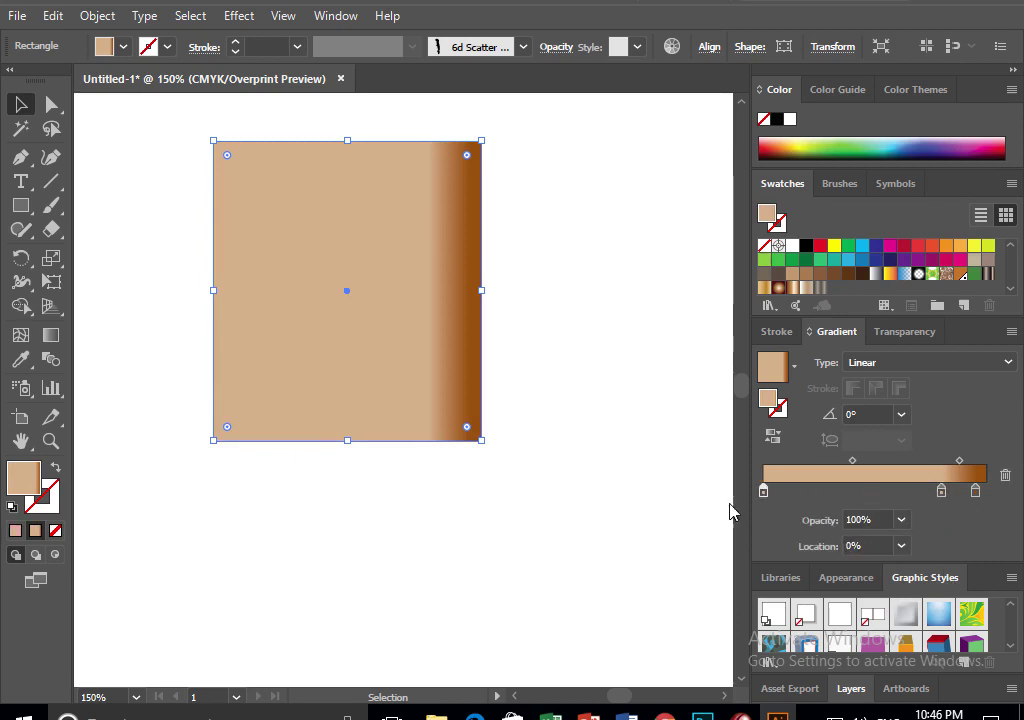
{"action": "left_click", "coordinate": [975, 491]}
{"action": "left_click_drag", "start_coordinate": [976, 493], "coordinate": [985, 491]}
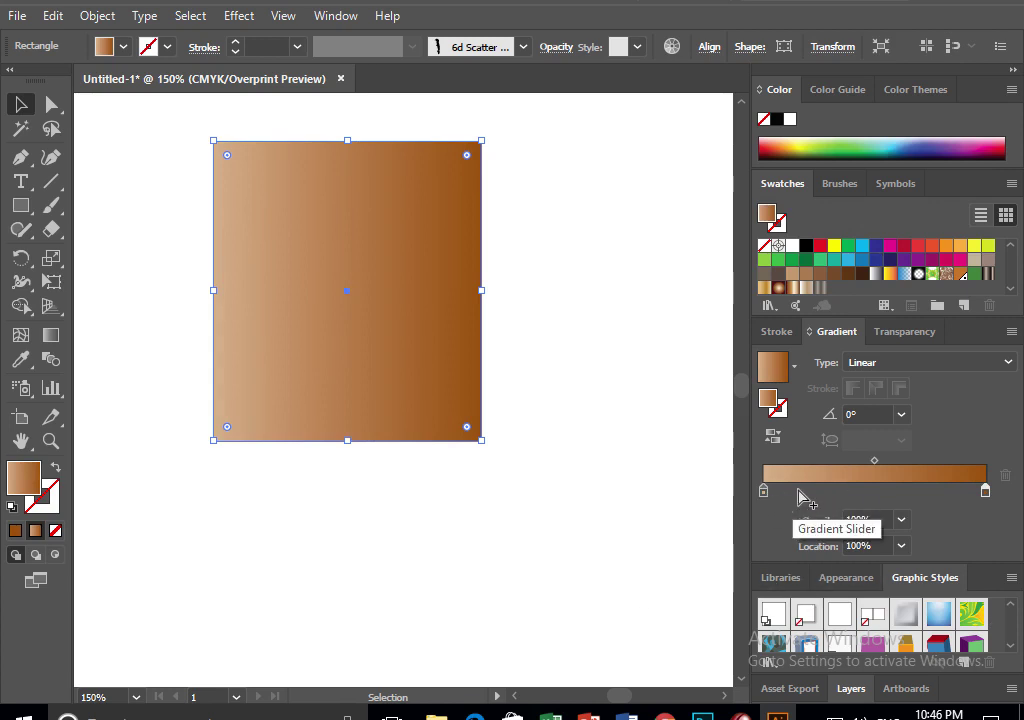
Add several extra colour stops, then drag them all back off the gradient slider
{"action": "left_click", "coordinate": [799, 490]}
{"action": "left_click", "coordinate": [846, 490]}
{"action": "left_click", "coordinate": [896, 490]}
{"action": "left_click", "coordinate": [918, 490]}
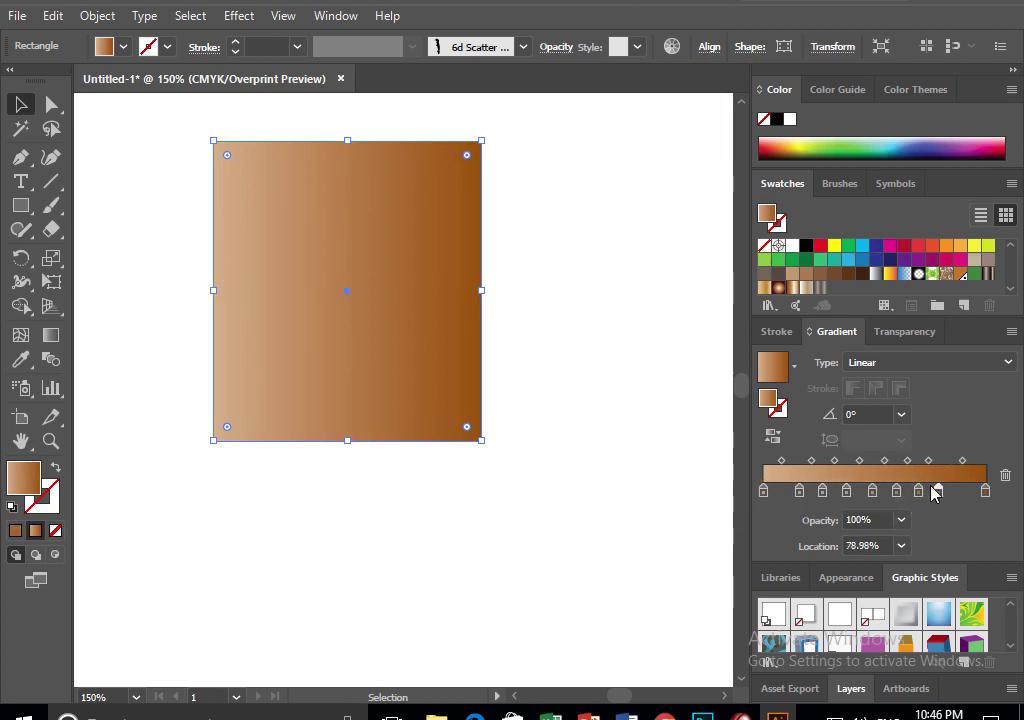
{"action": "left_click_drag", "start_coordinate": [938, 490], "coordinate": [926, 541]}
{"action": "left_click_drag", "start_coordinate": [896, 490], "coordinate": [903, 535]}
{"action": "left_click", "coordinate": [873, 491]}
{"action": "mouse_move", "coordinate": [872, 490]}
{"action": "left_mouse_down"}
{"action": "mouse_move", "coordinate": [870, 525]}
{"action": "mouse_move", "coordinate": [850, 533]}
{"action": "left_mouse_up"}
{"action": "left_click_drag", "start_coordinate": [822, 490], "coordinate": [823, 549]}
{"action": "left_click", "coordinate": [799, 491]}
{"action": "left_click_drag", "start_coordinate": [799, 491], "coordinate": [806, 535]}
{"action": "left_click", "coordinate": [985, 493]}
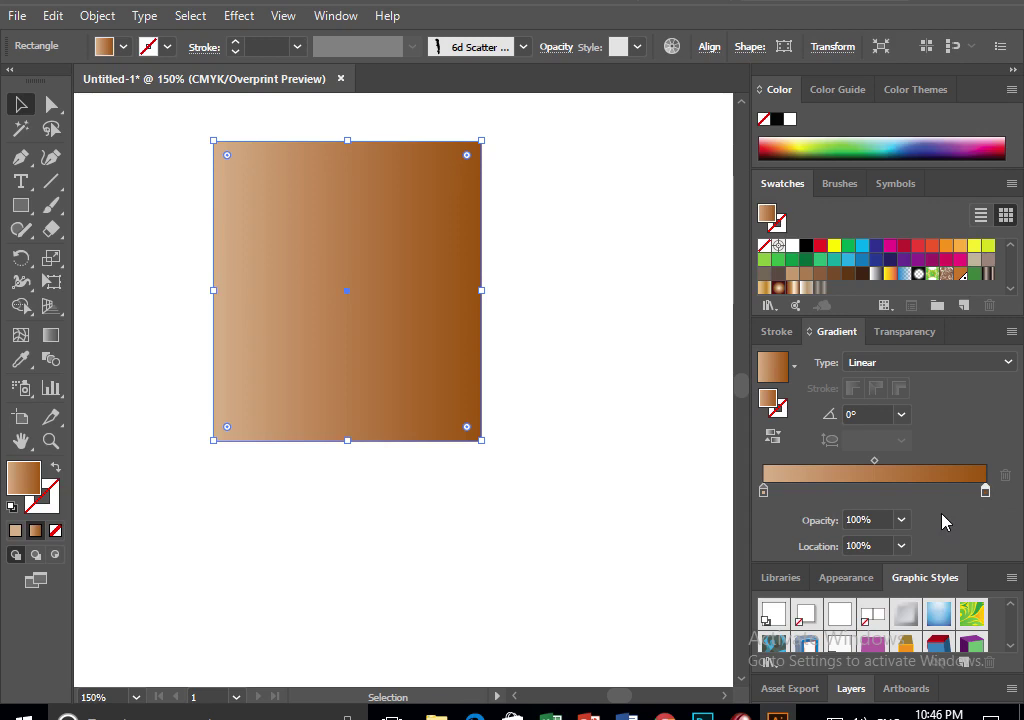
{"action": "left_click", "coordinate": [905, 365]}
Try a Radial gradient, return to Linear, and set the angle to 90°
{"action": "left_click", "coordinate": [880, 404]}
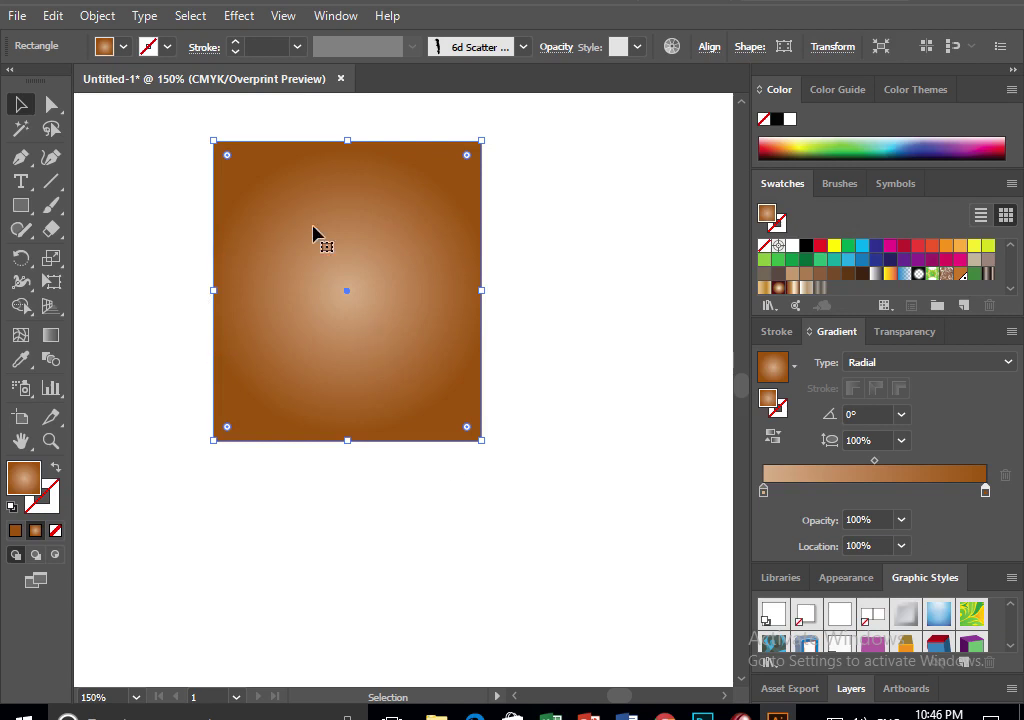
{"action": "left_click", "coordinate": [921, 366]}
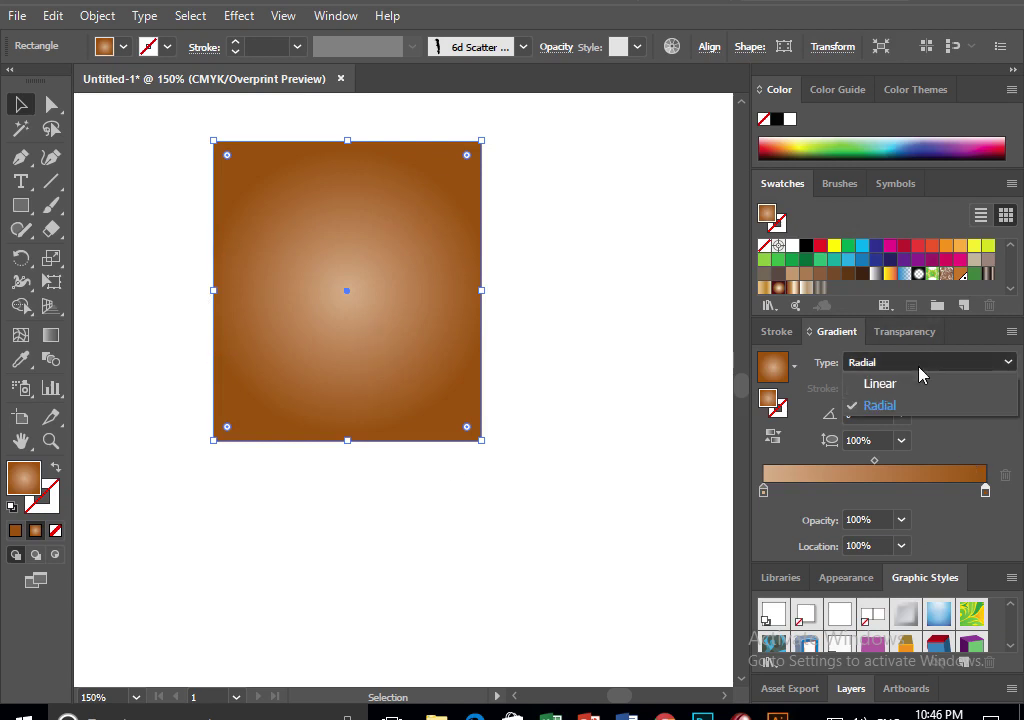
{"action": "left_click", "coordinate": [913, 392]}
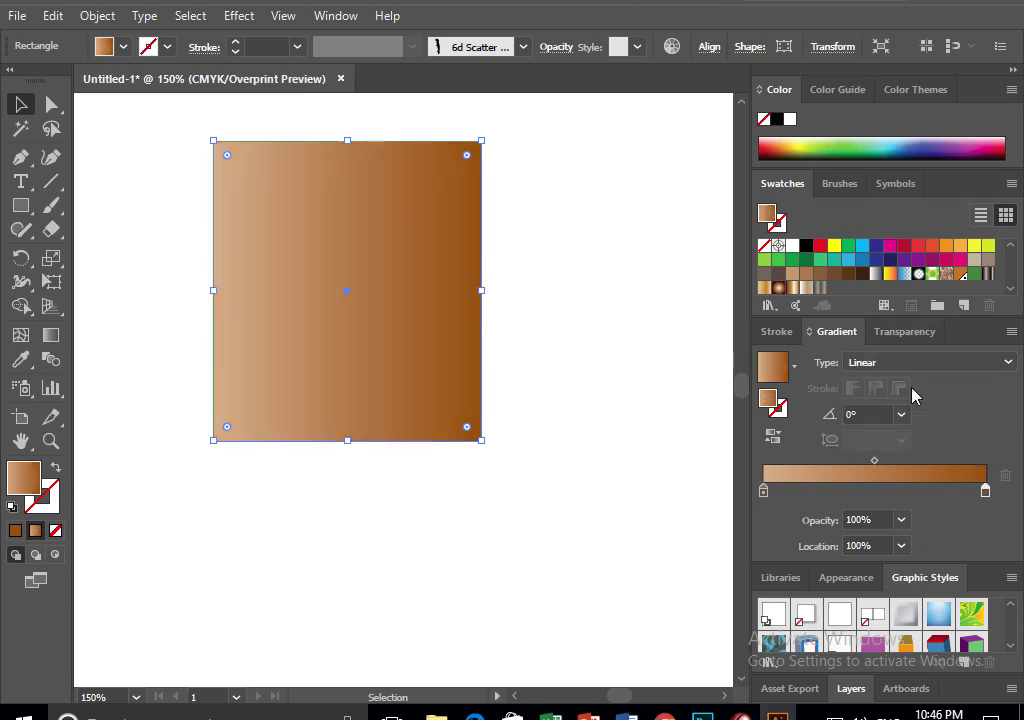
{"action": "left_click", "coordinate": [862, 414]}
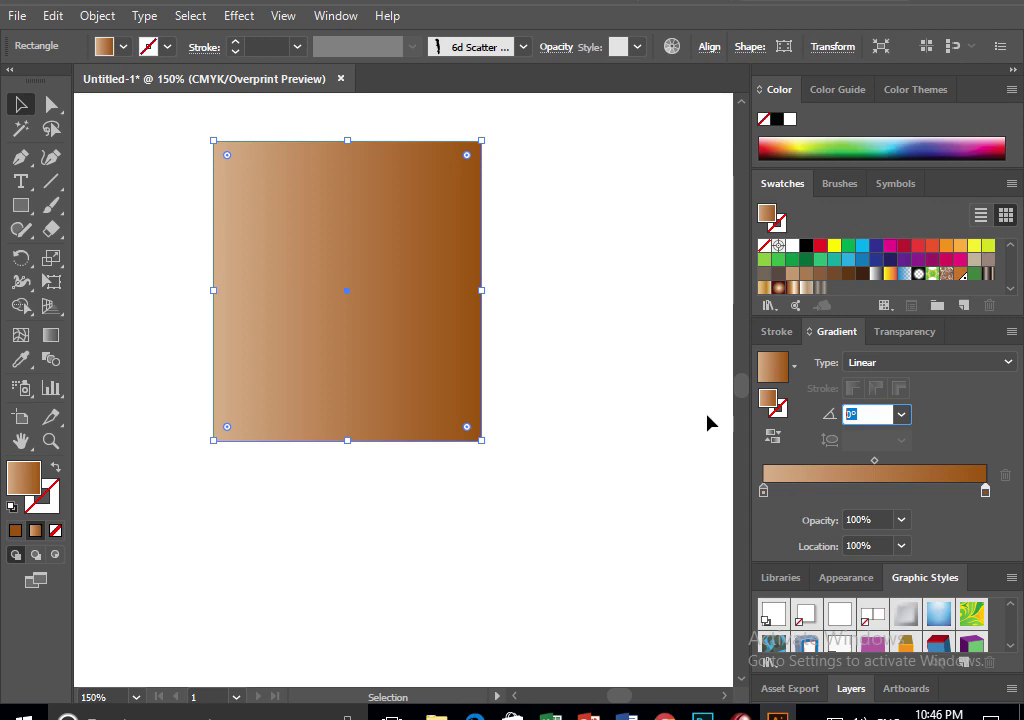
{"action": "type", "text": "90"}
{"action": "key", "text": "Return"}
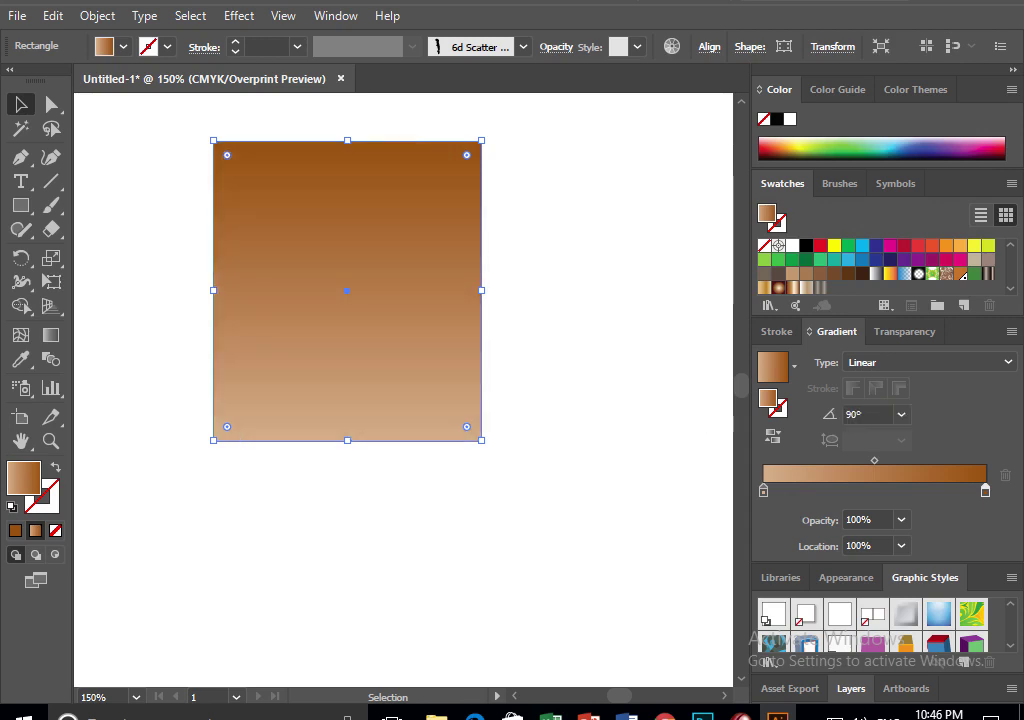
Set the gradient angle to 180° and reverse it so brown sits on the left
{"action": "left_click", "coordinate": [865, 416]}
{"action": "type", "text": "-90"}
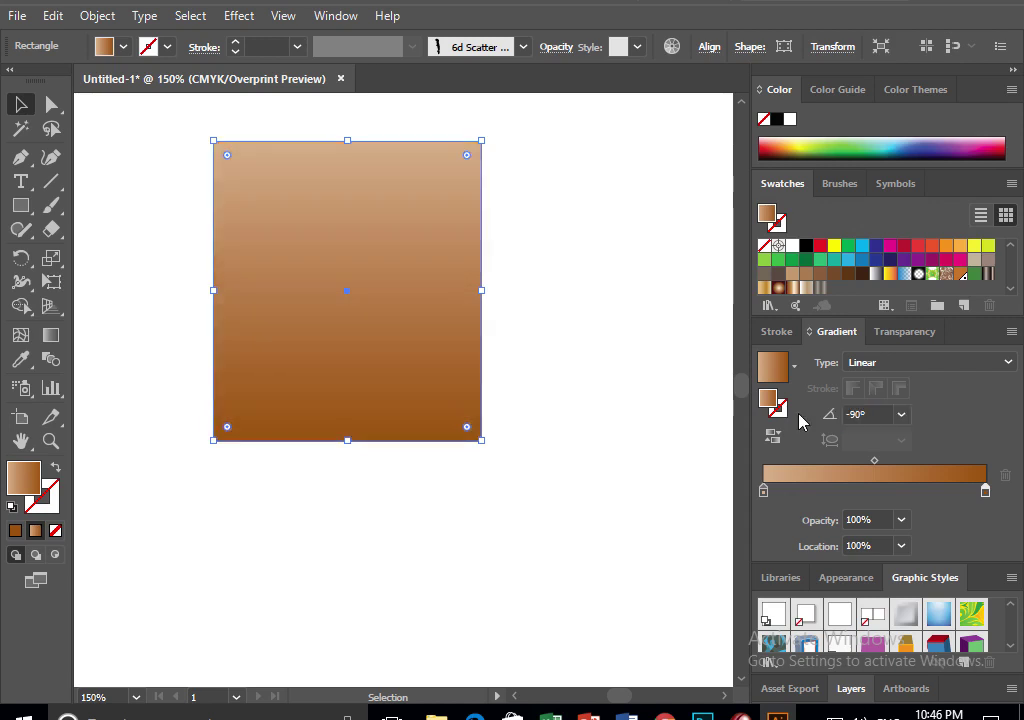
{"action": "left_click_drag", "start_coordinate": [866, 414], "coordinate": [760, 413]}
{"action": "type", "text": "180"}
{"action": "key", "text": "Return"}
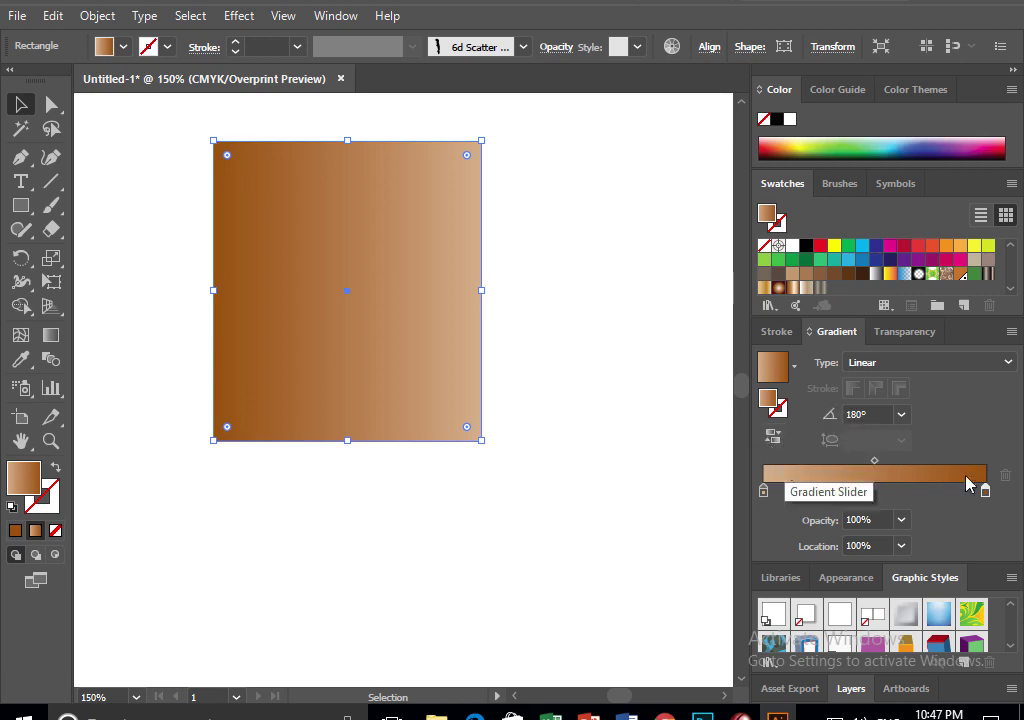
{"action": "left_click", "coordinate": [772, 440]}
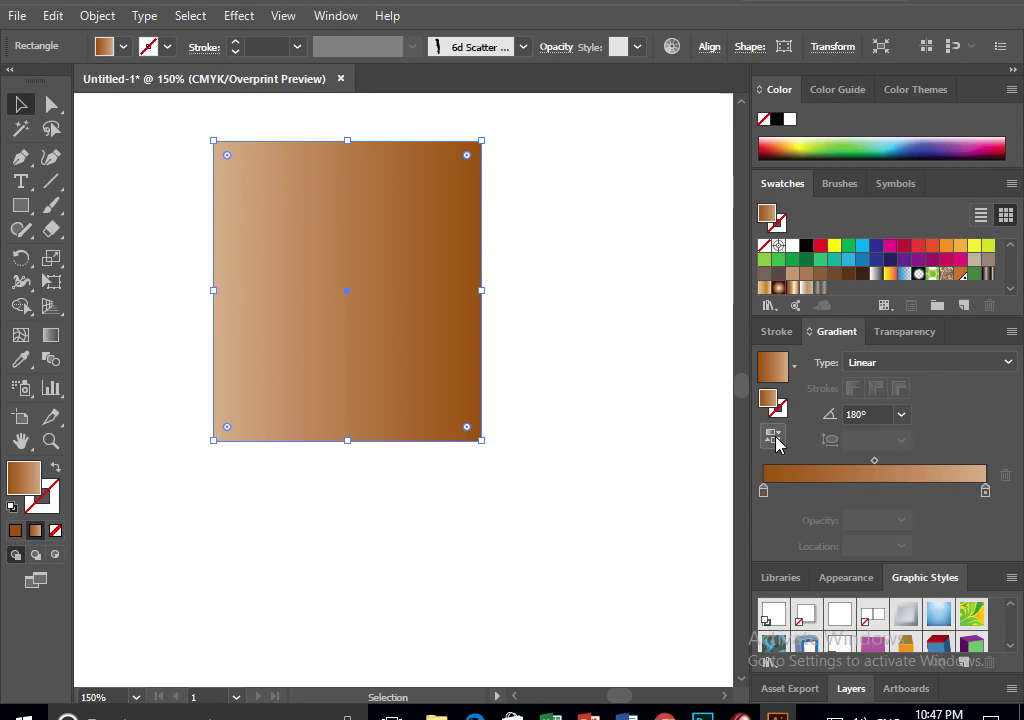
{"action": "left_click", "coordinate": [774, 440]}
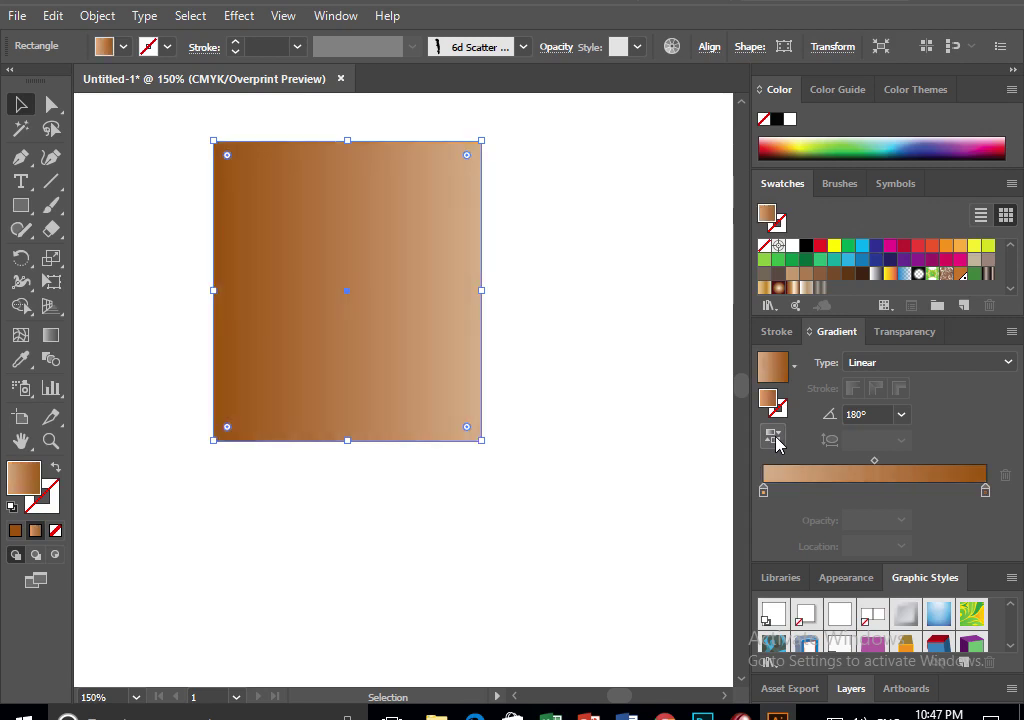
{"action": "left_click", "coordinate": [774, 440]}
{"action": "left_click", "coordinate": [774, 440]}
{"action": "left_click", "coordinate": [875, 362]}
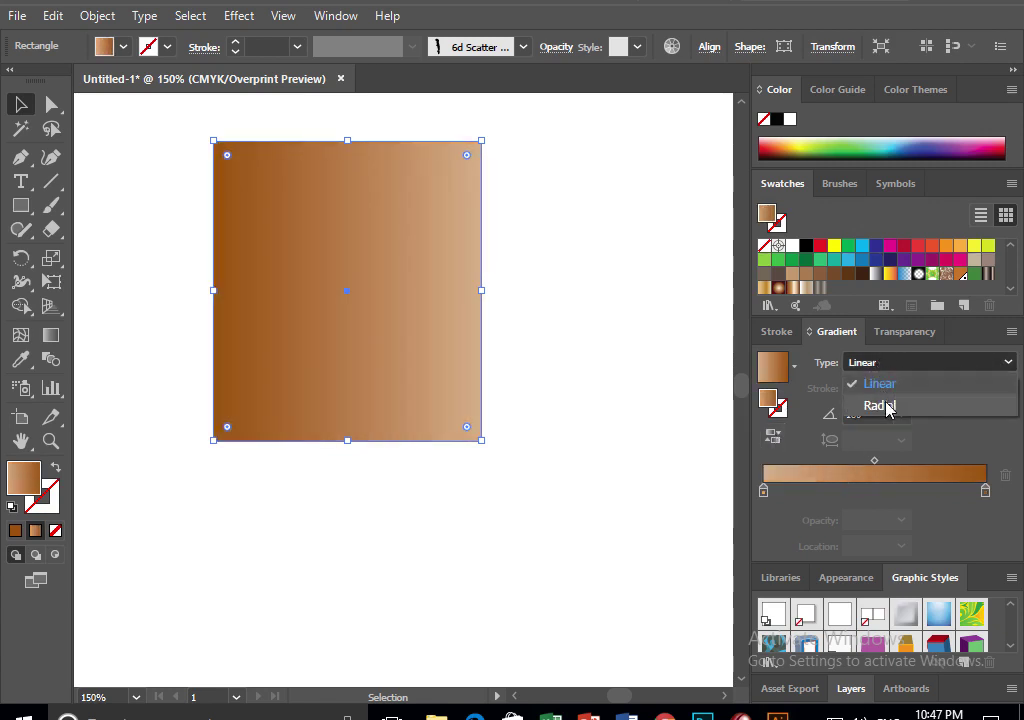
Make the square's gradient radial at -90° with aspect ratios of 20%, then 45%
{"action": "left_click", "coordinate": [886, 406]}
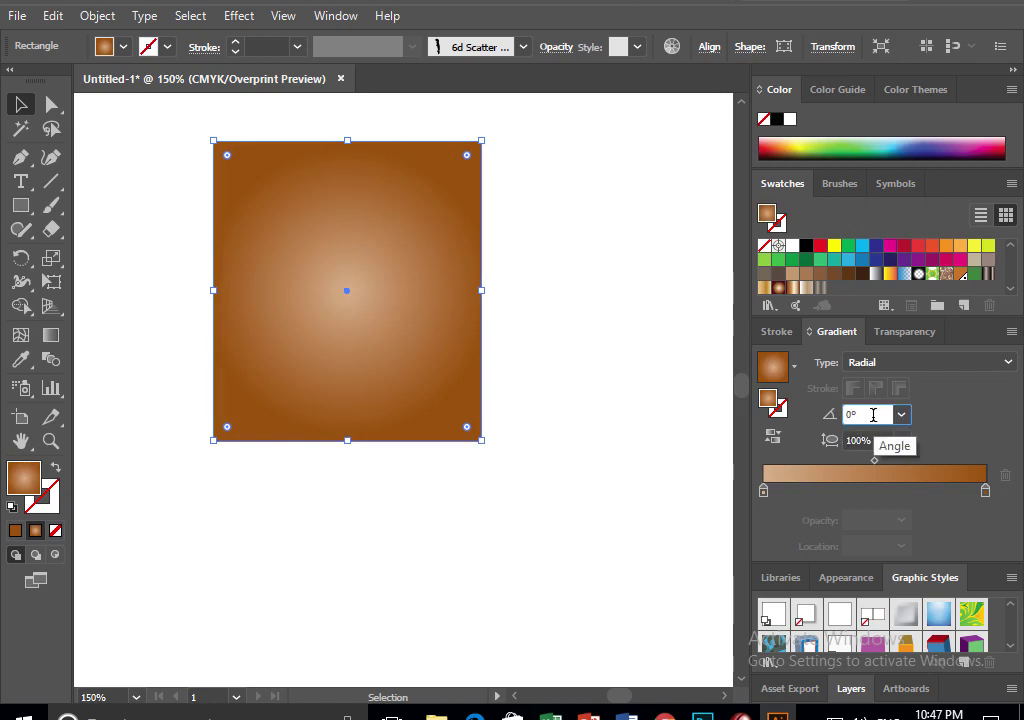
{"action": "left_click", "coordinate": [901, 414]}
{"action": "left_click", "coordinate": [921, 306]}
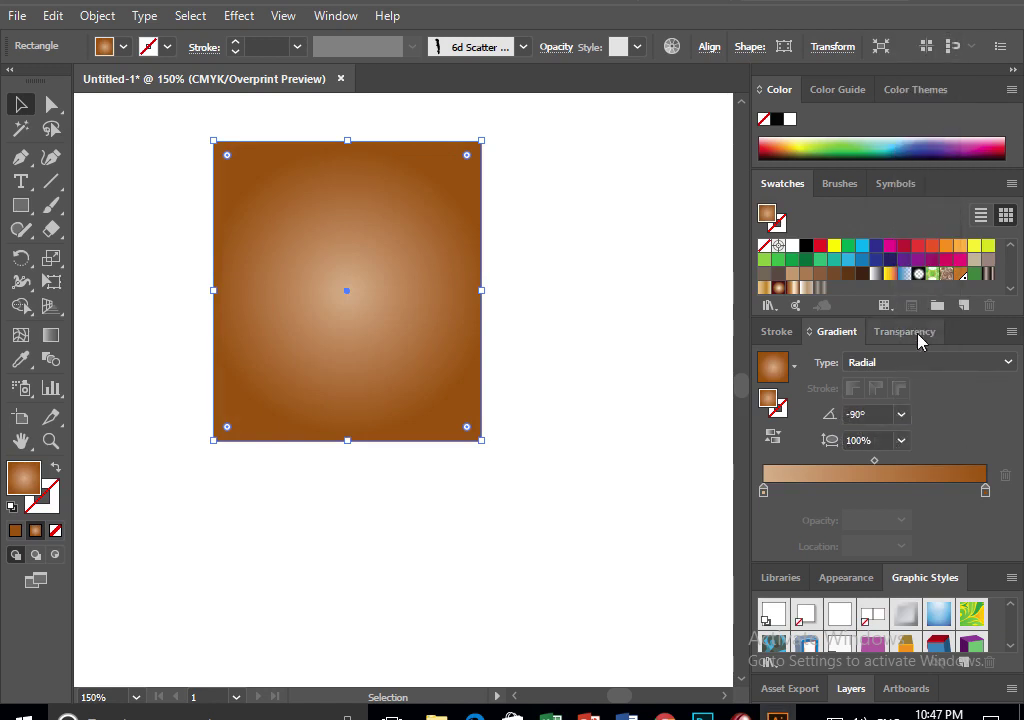
{"action": "left_click", "coordinate": [866, 440]}
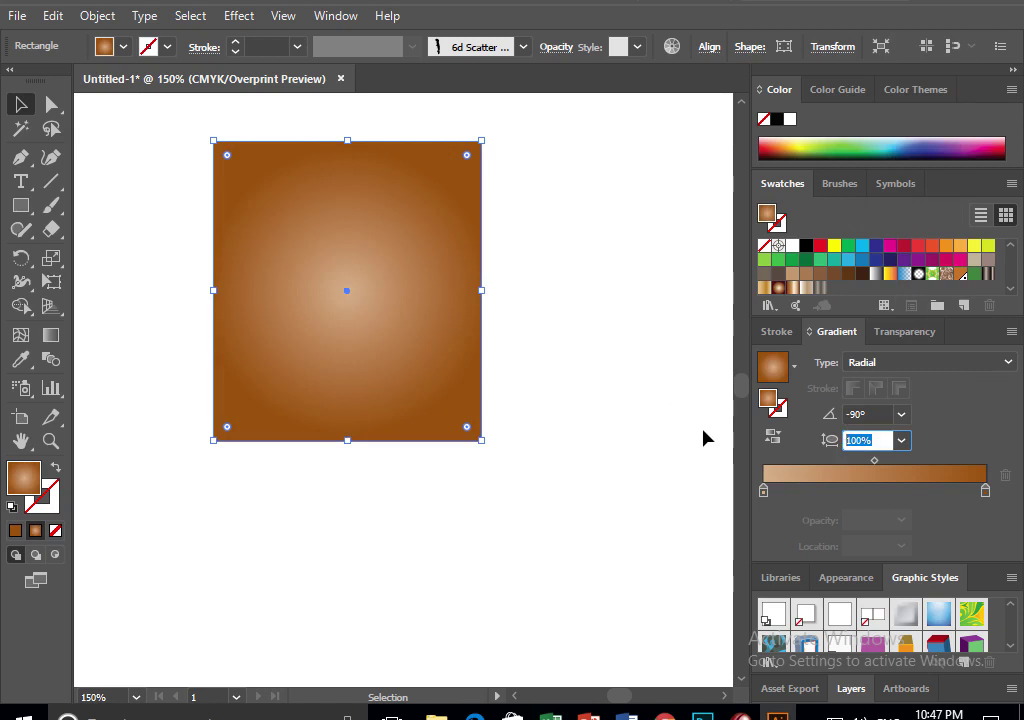
{"action": "type", "text": "20"}
{"action": "key", "text": "Return"}
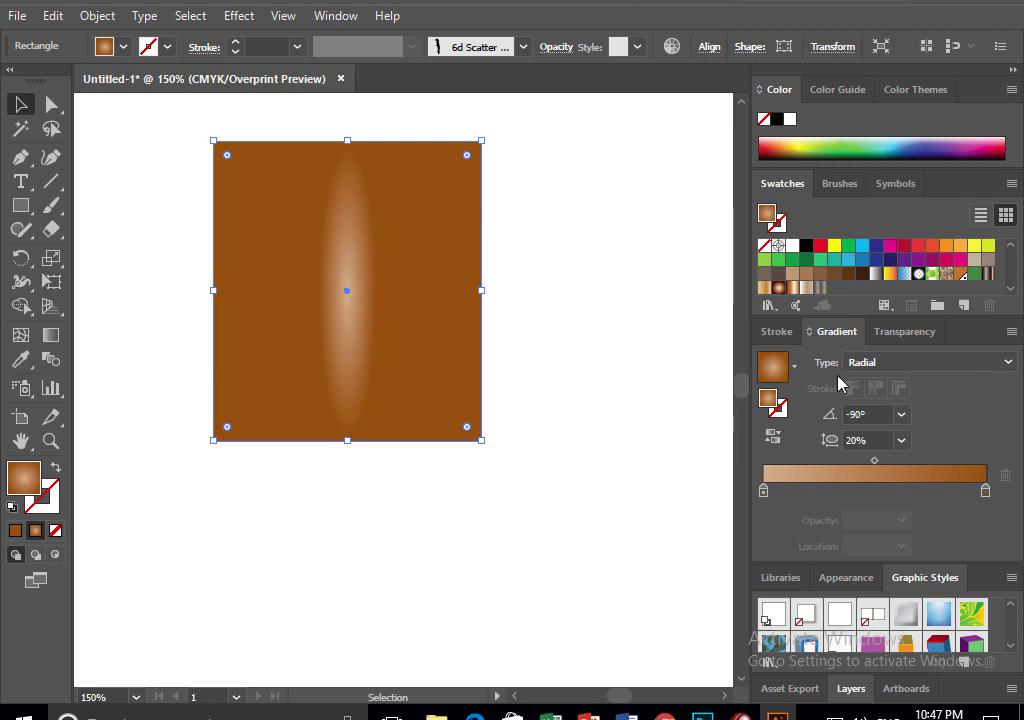
{"action": "left_click", "coordinate": [868, 435]}
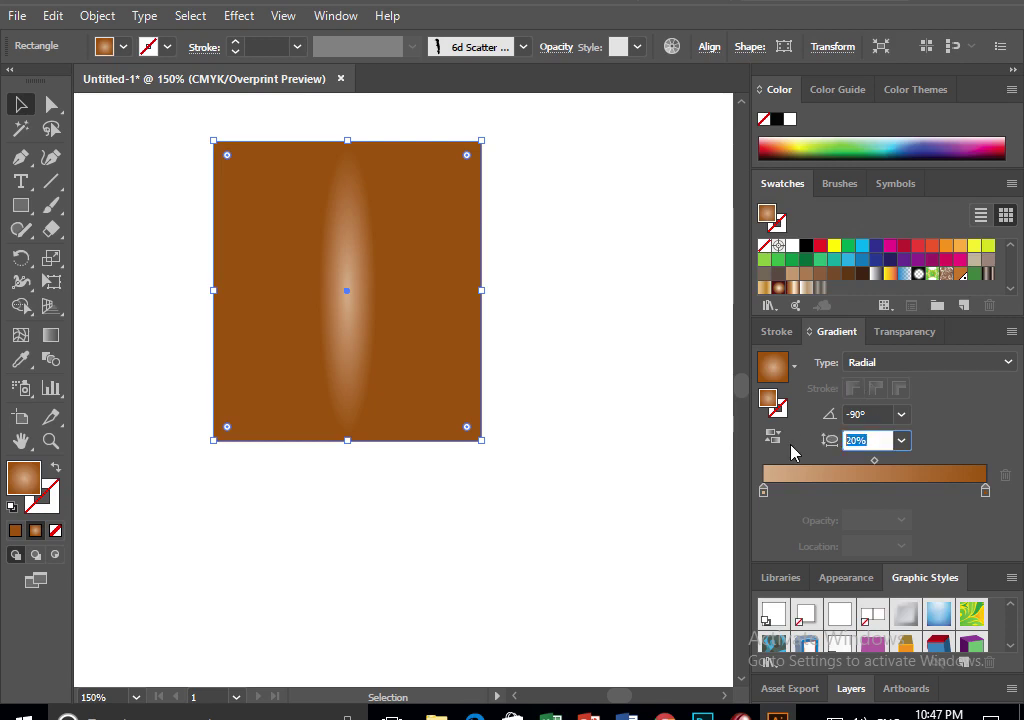
{"action": "type", "text": "45"}
{"action": "key", "text": "Return"}
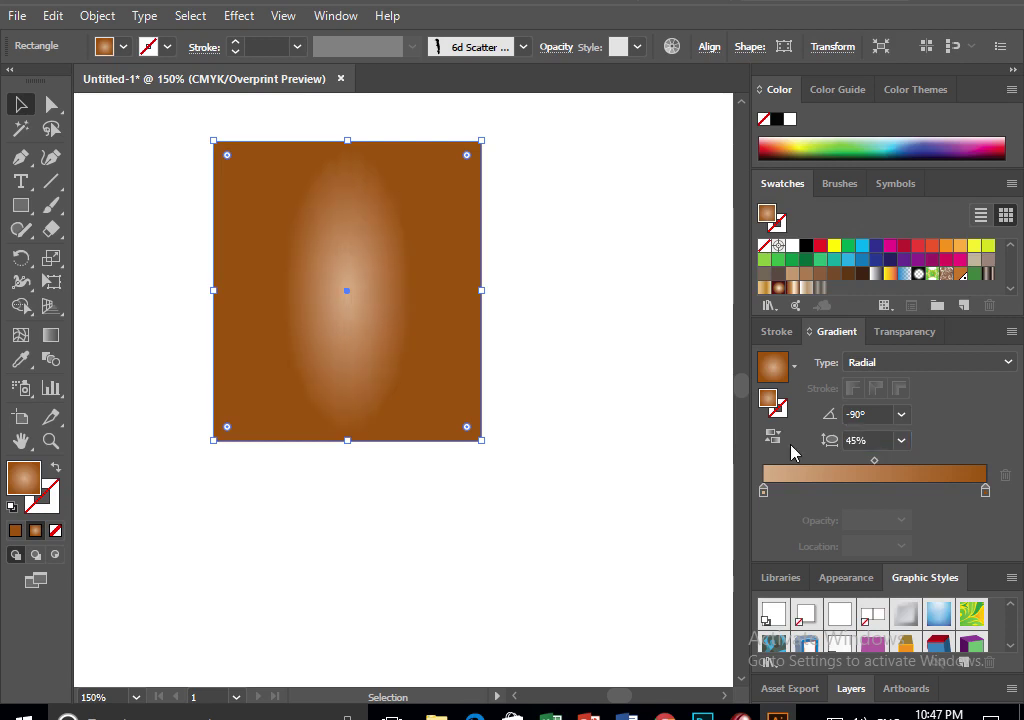
Try a 125% aspect ratio, a -20° angle, then a 35% aspect ratio
{"action": "left_click", "coordinate": [868, 440]}
{"action": "type", "text": "5"}
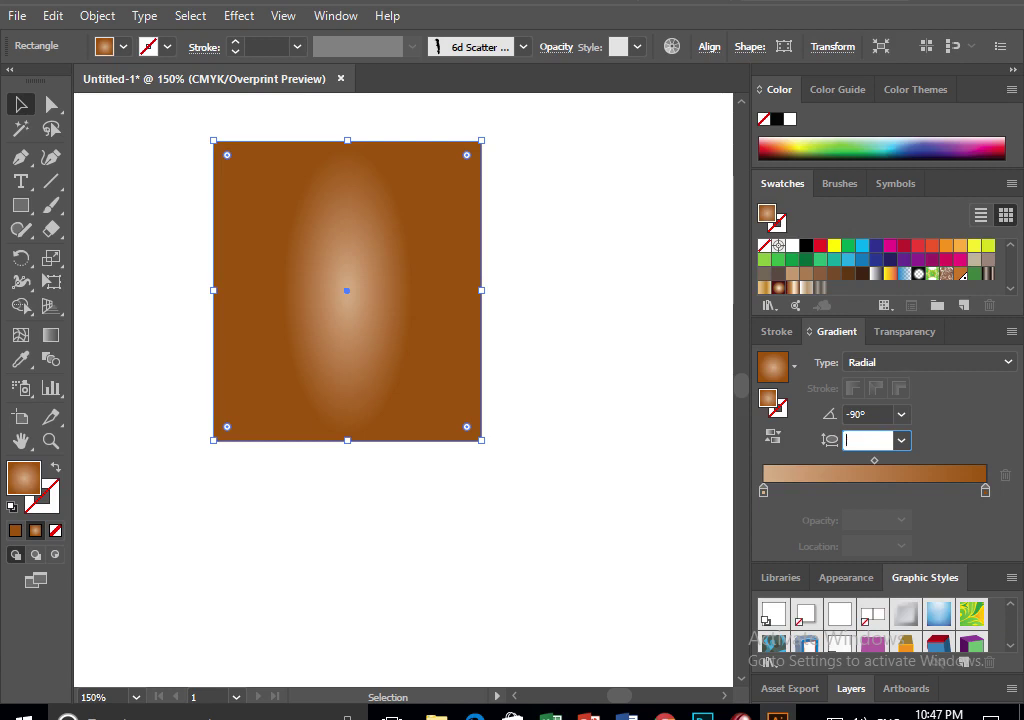
{"action": "type", "text": "5"}
{"action": "key", "text": "Return"}
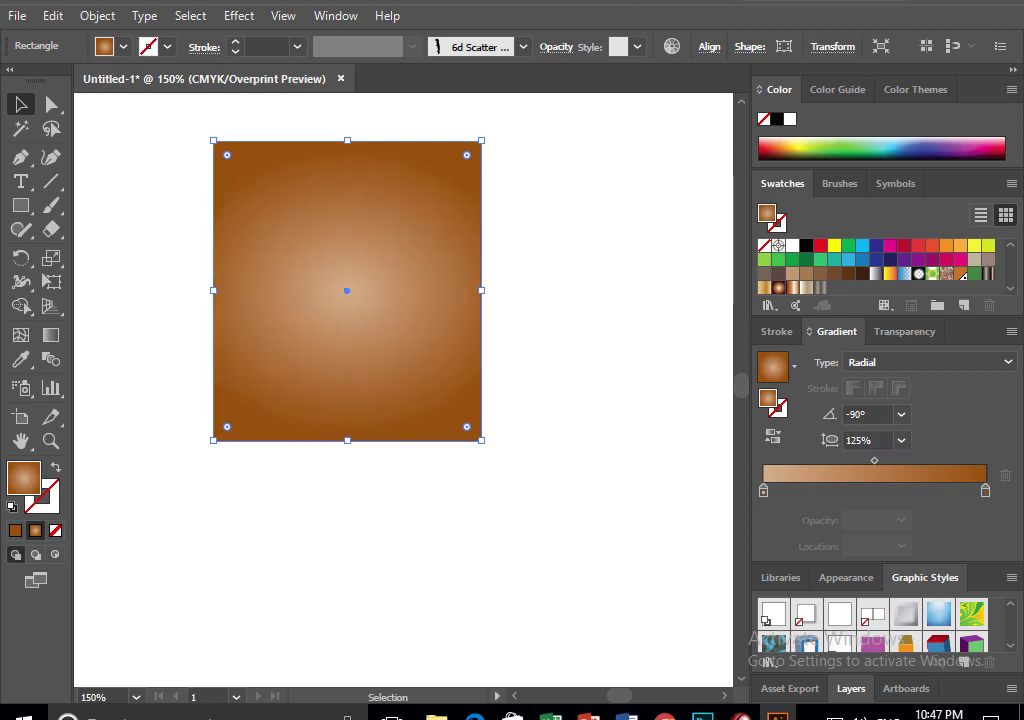
{"action": "left_click", "coordinate": [870, 413]}
{"action": "type", "text": "-2"}
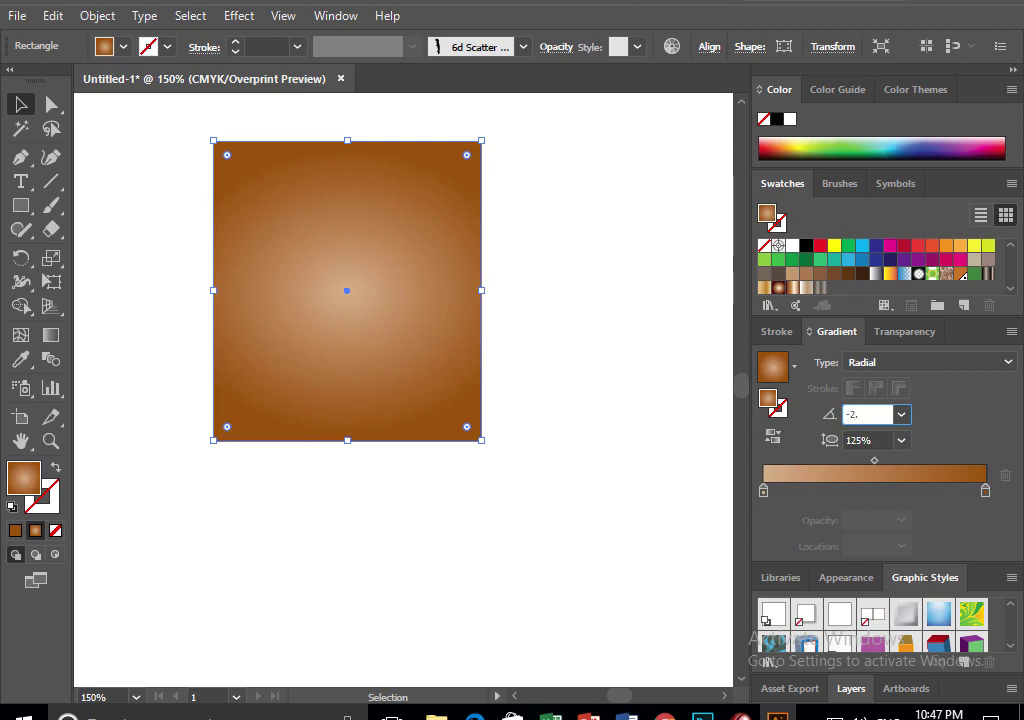
{"action": "key", "text": "Return"}
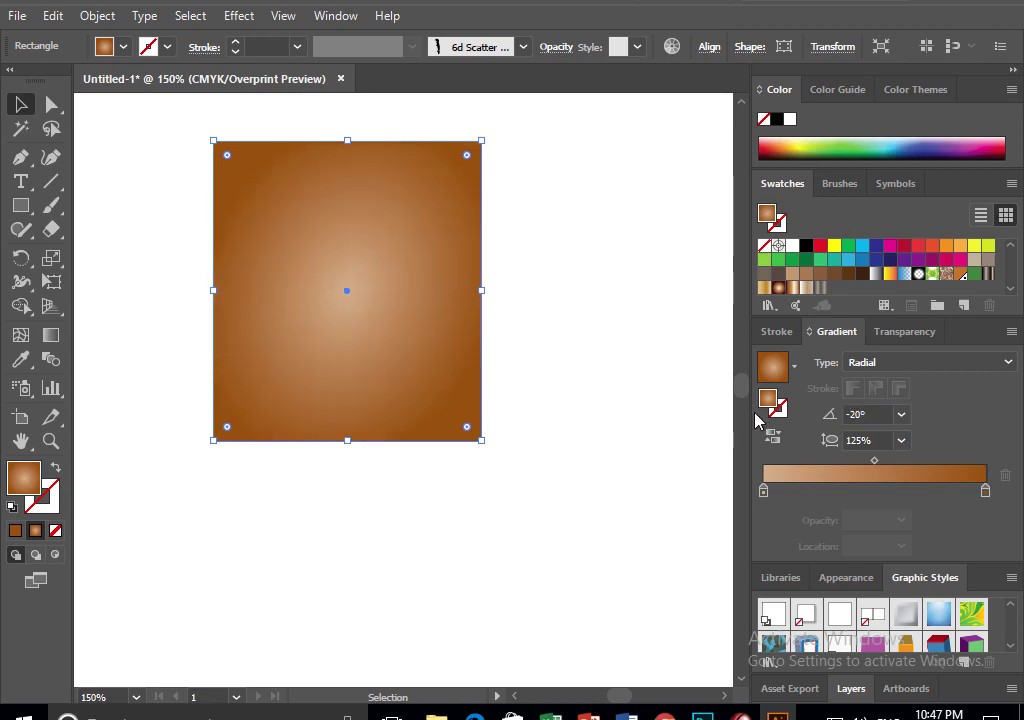
{"action": "left_click", "coordinate": [834, 419]}
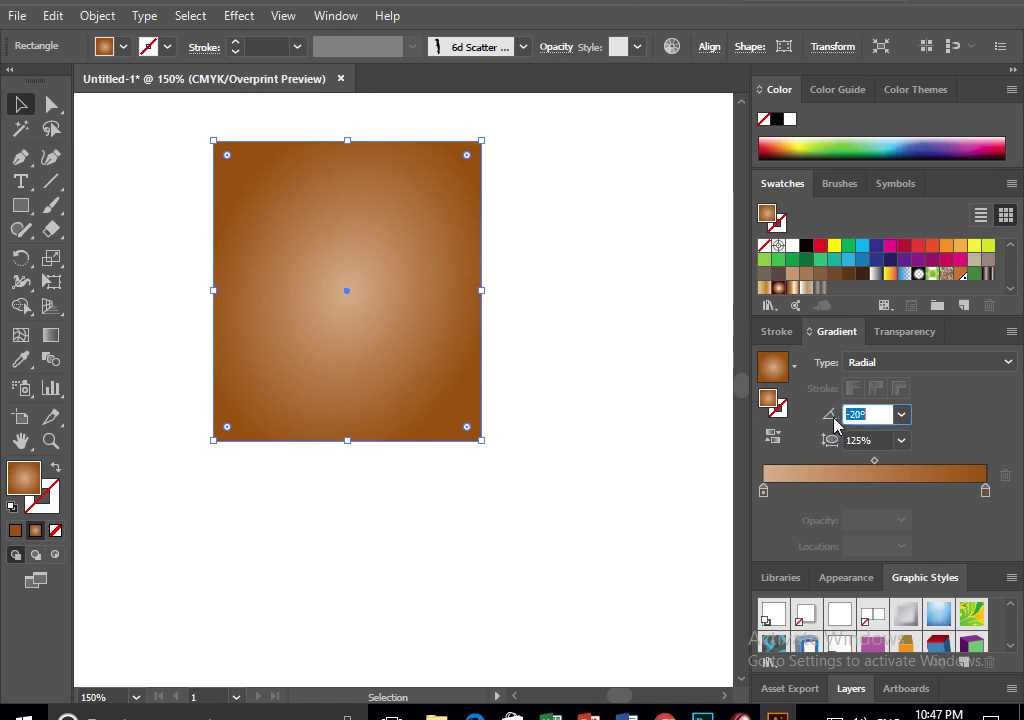
{"action": "left_click", "coordinate": [873, 437]}
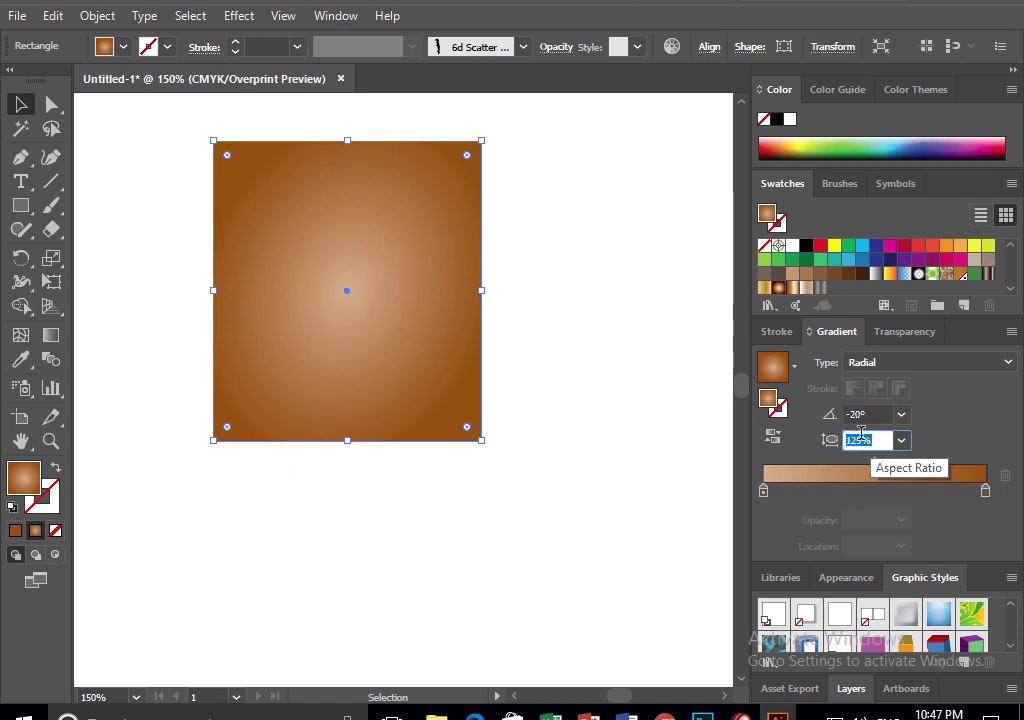
{"action": "type", "text": "35"}
{"action": "key", "text": "Return"}
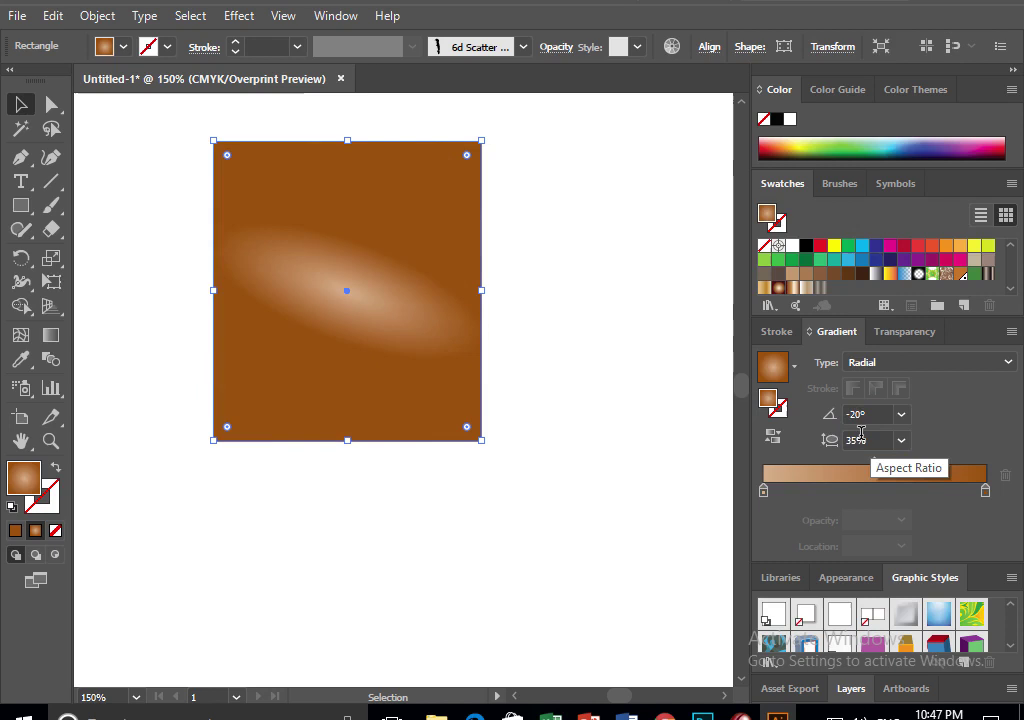
Test a reversed radial gradient, return to Linear, then delete the test square
{"action": "left_click", "coordinate": [887, 362]}
{"action": "left_click", "coordinate": [884, 381]}
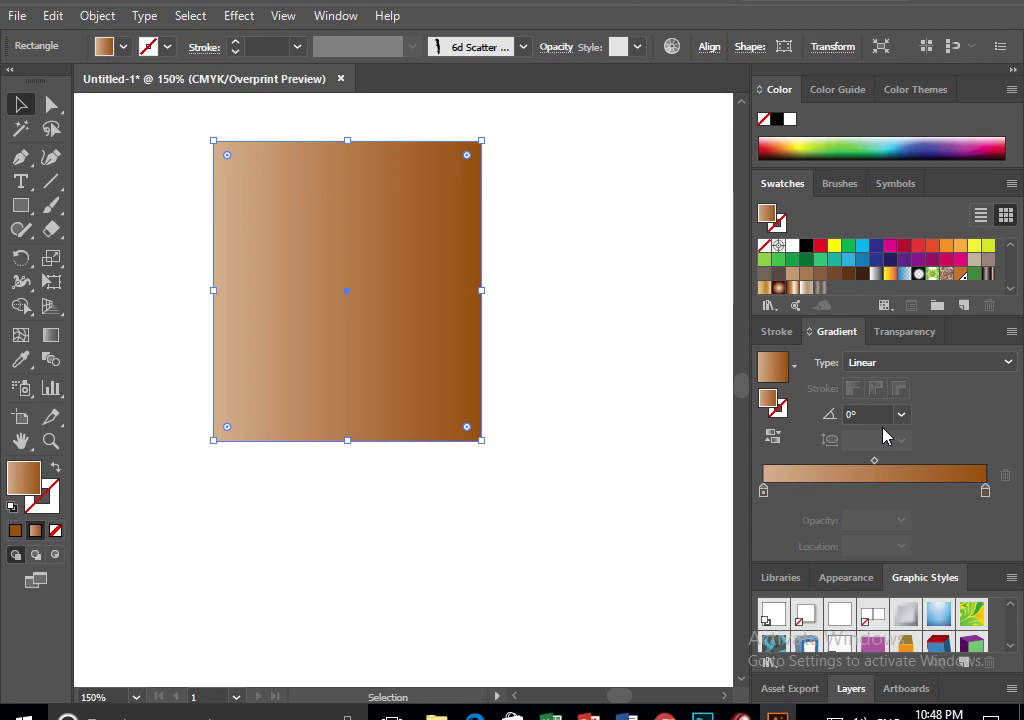
{"action": "left_click", "coordinate": [910, 364]}
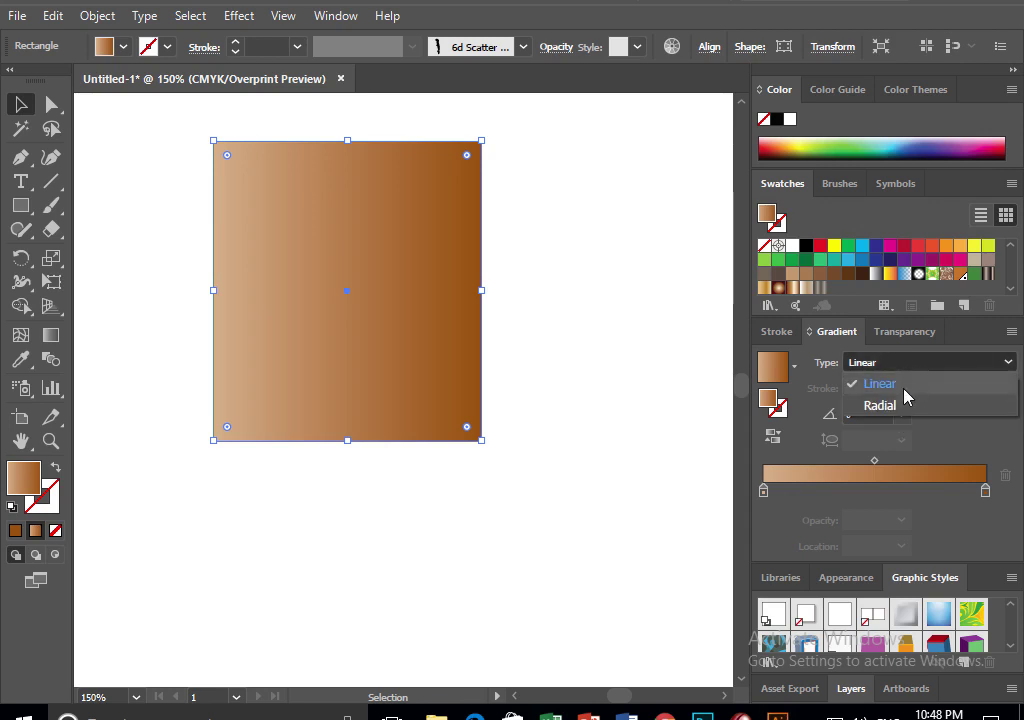
{"action": "left_click", "coordinate": [902, 404]}
{"action": "left_click", "coordinate": [772, 438]}
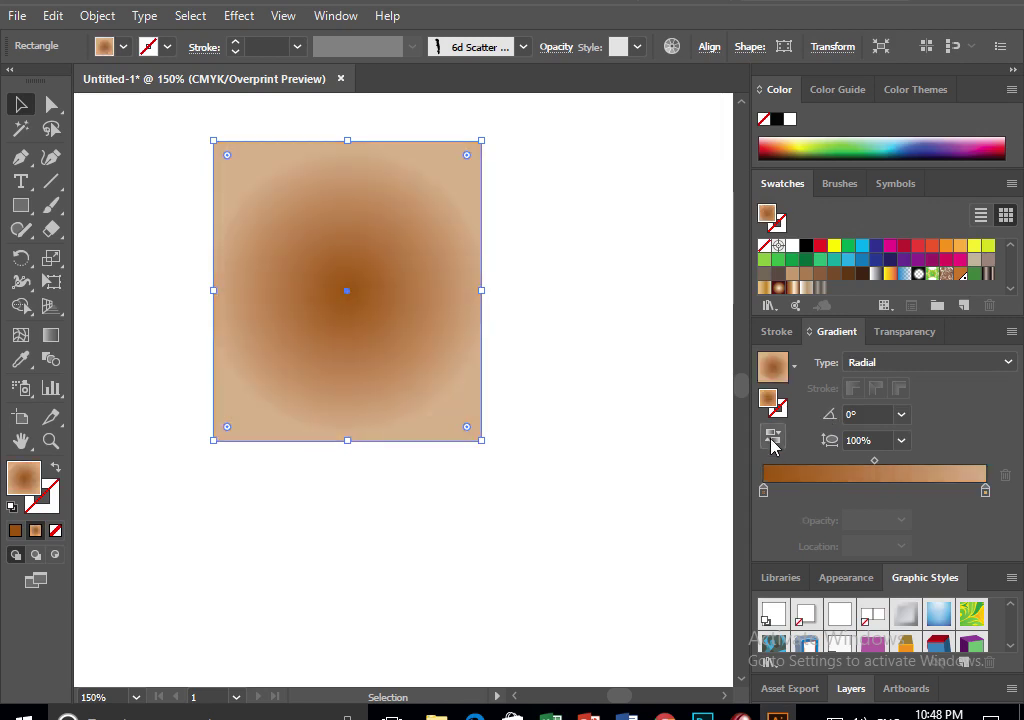
{"action": "left_click", "coordinate": [772, 438]}
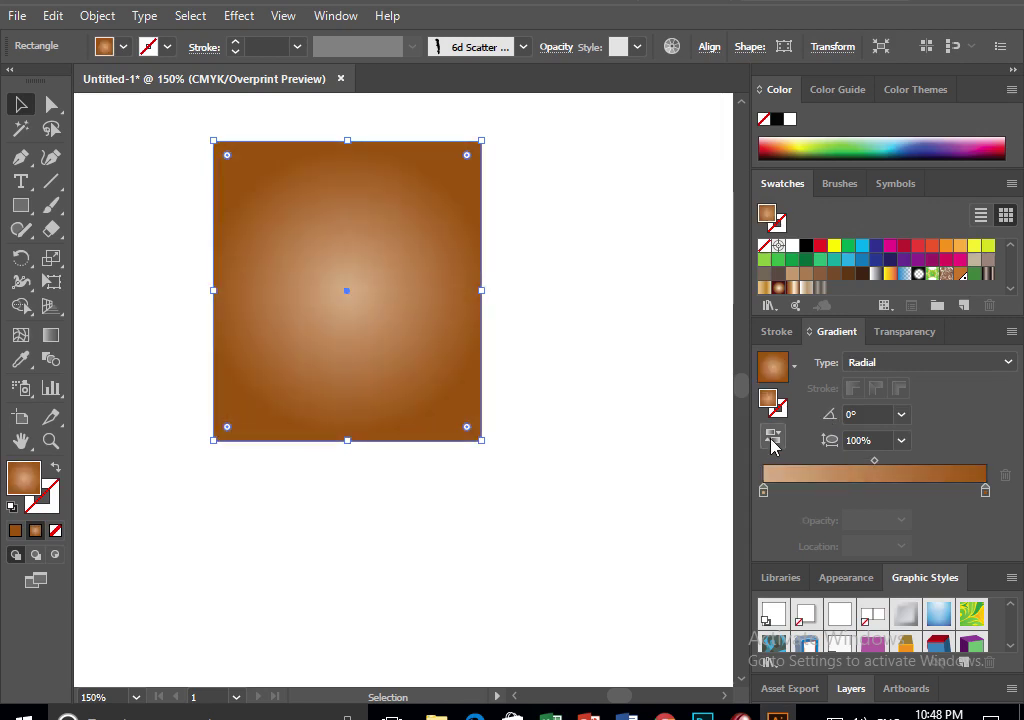
{"action": "left_click", "coordinate": [872, 364]}
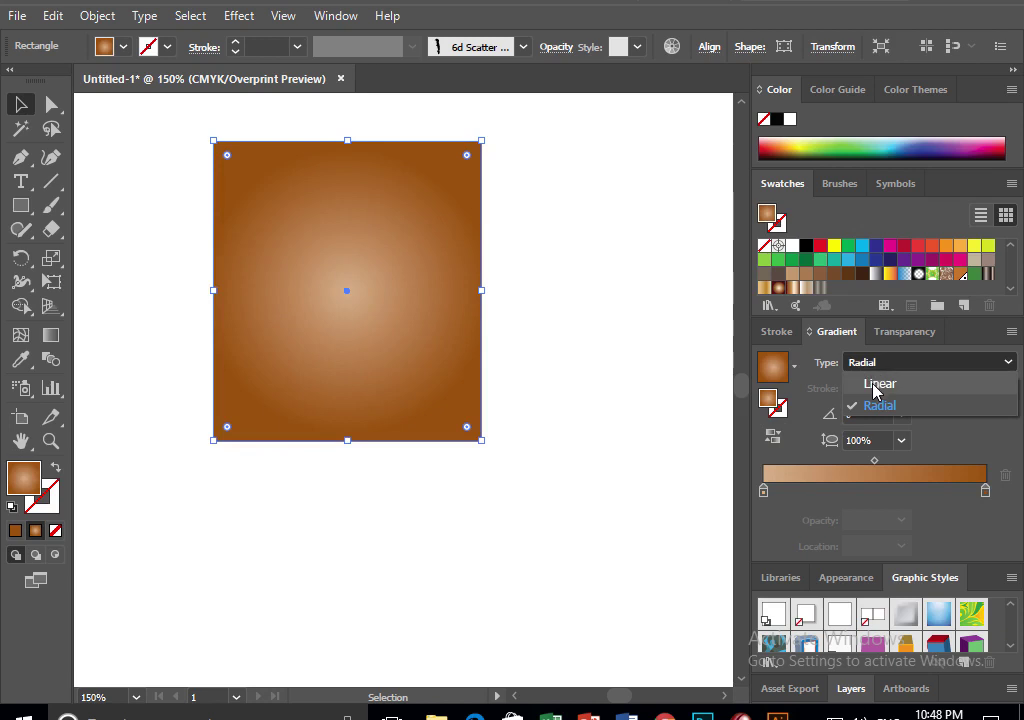
{"action": "left_click", "coordinate": [873, 386]}
{"action": "left_click", "coordinate": [645, 377]}
{"action": "left_click", "coordinate": [366, 325]}
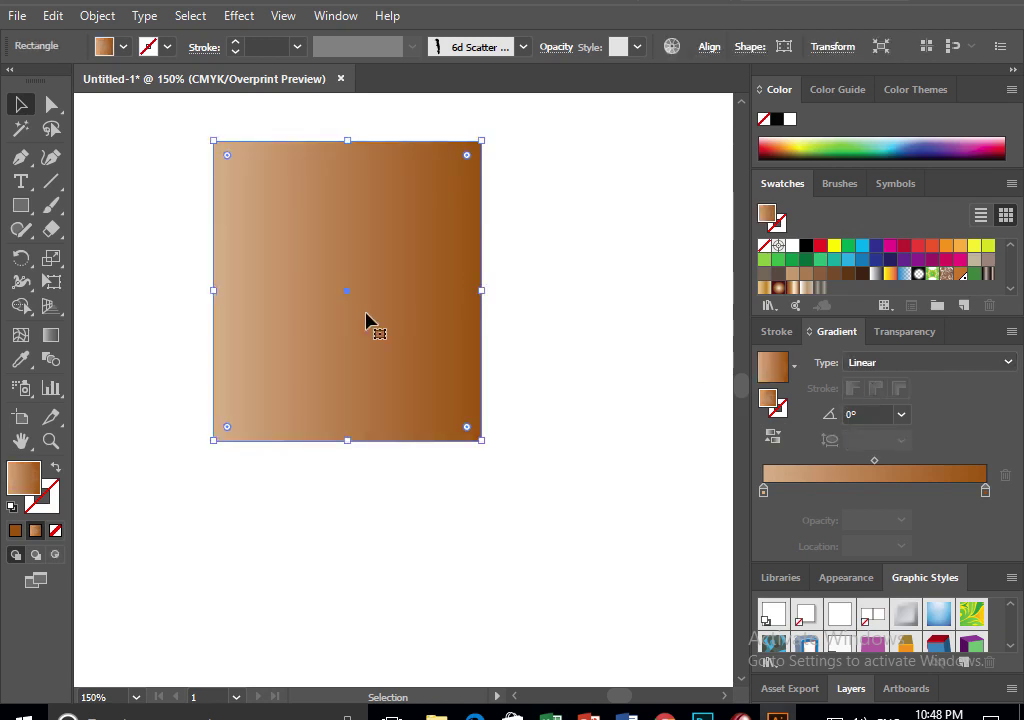
{"action": "key", "text": "Delete"}
Tear off the shape tools and draw a flat ellipse for the cylinder top
{"action": "key", "text": "ctrl+minus"}
{"action": "key", "text": "ctrl+minus"}
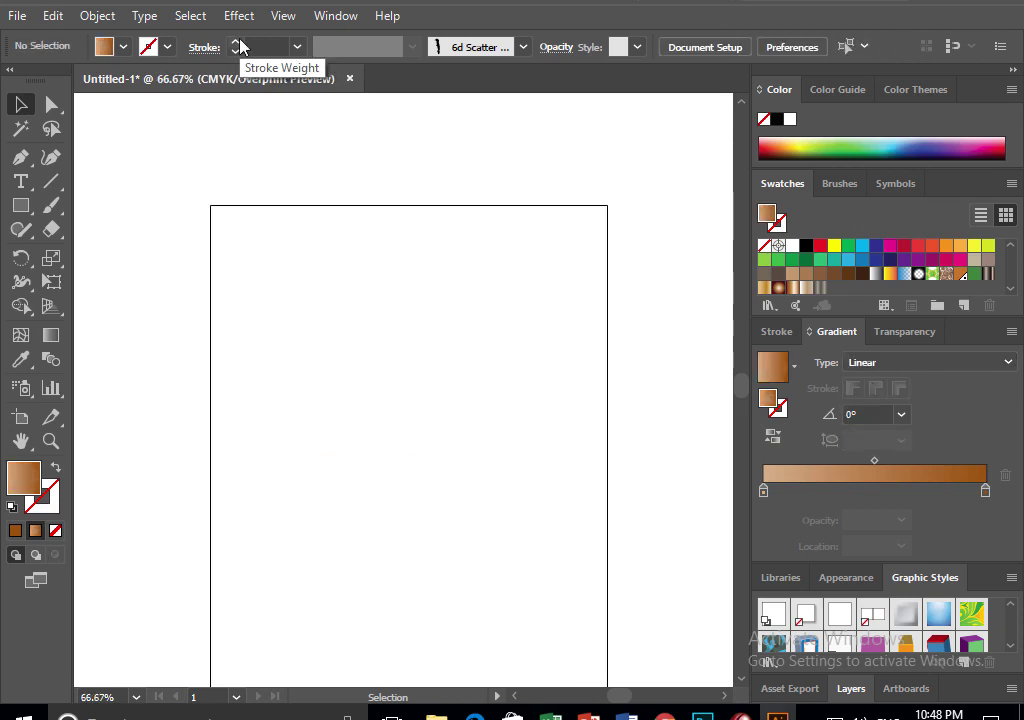
{"action": "mouse_move", "coordinate": [412, 317]}
{"action": "left_mouse_down"}
{"action": "mouse_move", "coordinate": [356, 186]}
{"action": "mouse_move", "coordinate": [409, 290]}
{"action": "left_mouse_up"}
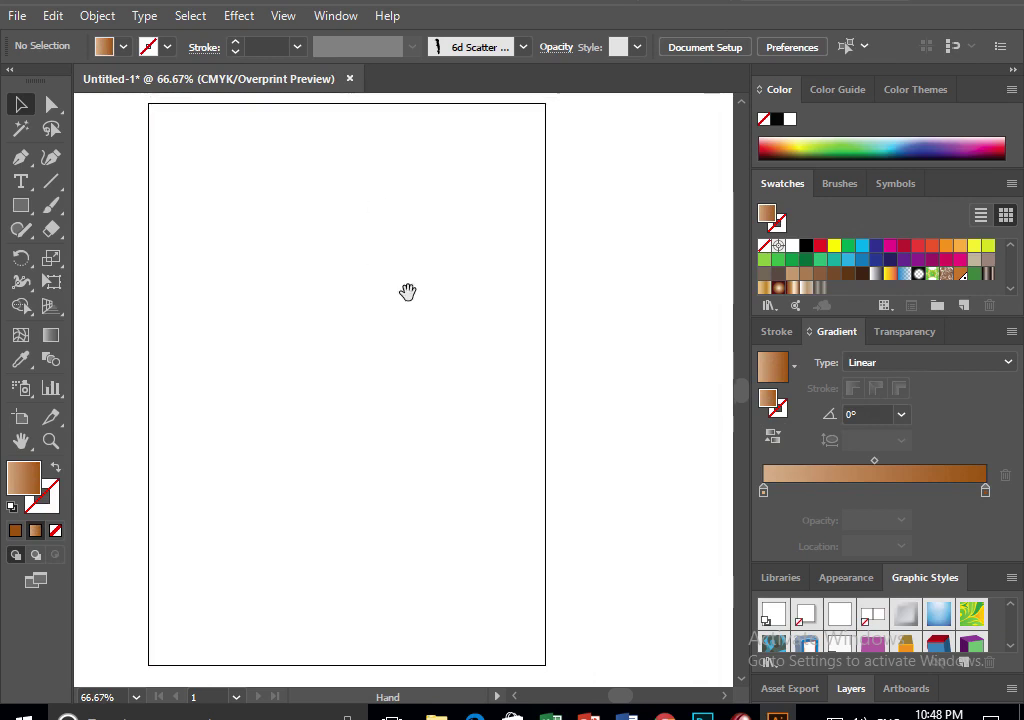
{"action": "left_click", "coordinate": [21, 206]}
{"action": "left_click_drag", "start_coordinate": [21, 206], "coordinate": [233, 229]}
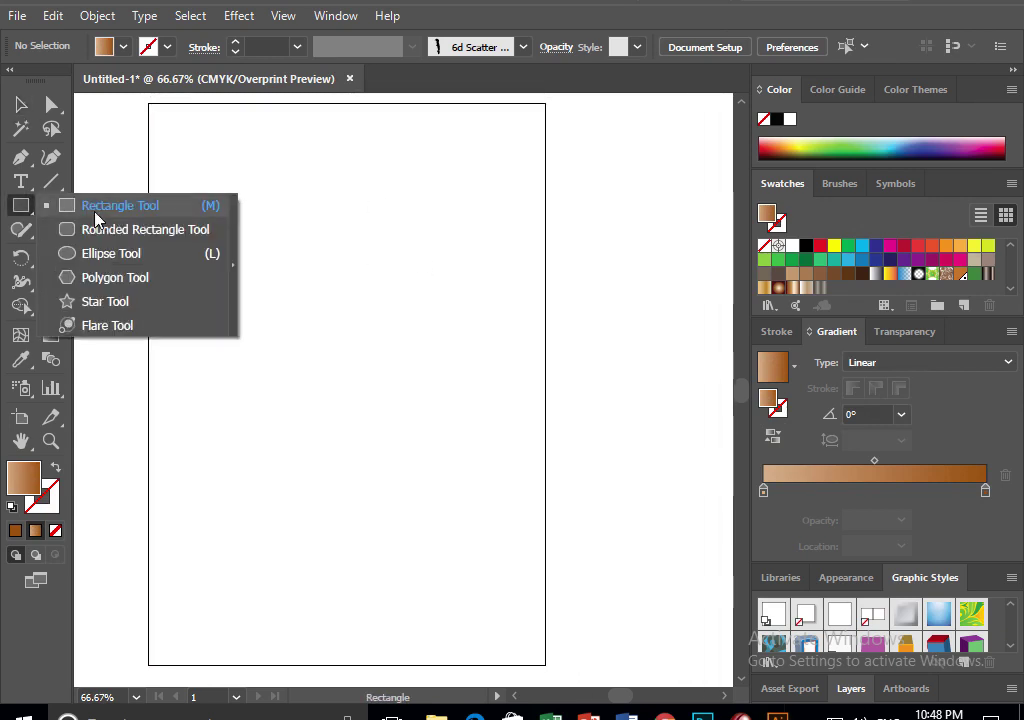
{"action": "left_click_drag", "start_coordinate": [160, 223], "coordinate": [650, 162]}
{"action": "left_click", "coordinate": [598, 196]}
{"action": "left_click_drag", "start_coordinate": [227, 250], "coordinate": [485, 282]}
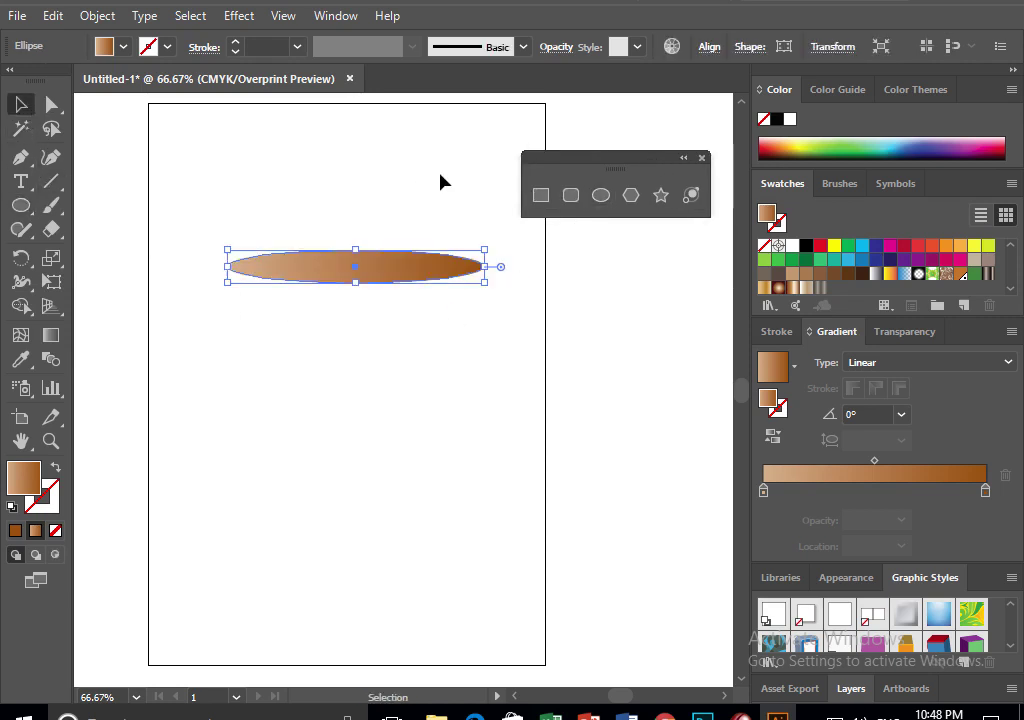
Draw the rectangular cylinder body down from the ellipse
{"action": "left_click", "coordinate": [570, 196]}
{"action": "left_click", "coordinate": [540, 195]}
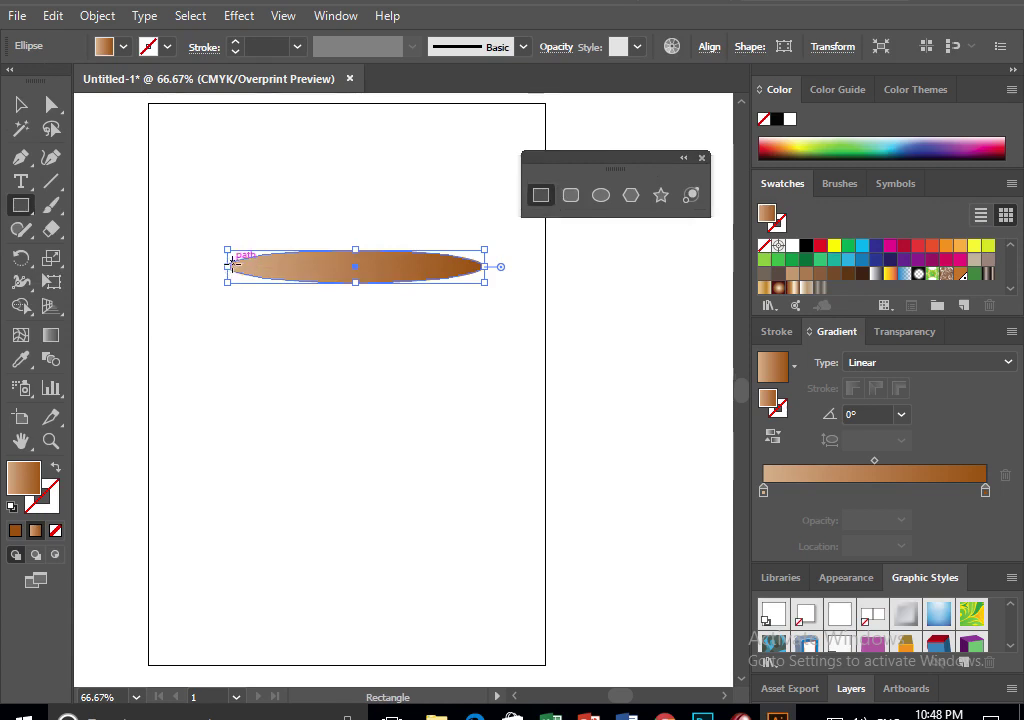
{"action": "left_click", "coordinate": [22, 106]}
{"action": "left_click", "coordinate": [140, 212]}
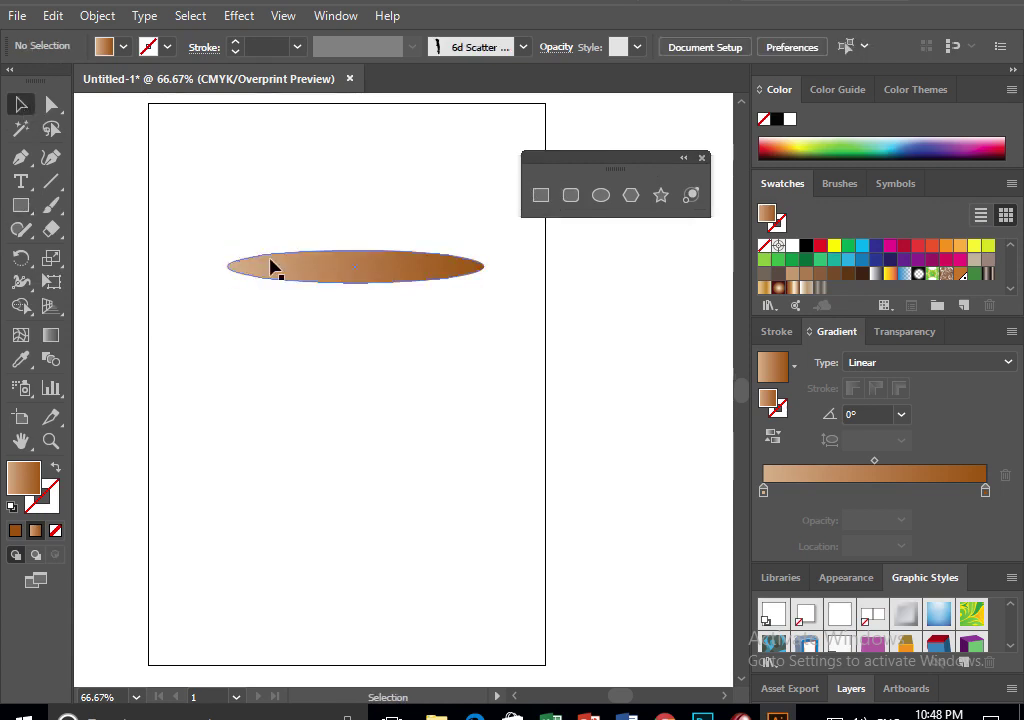
{"action": "left_click", "coordinate": [22, 205]}
{"action": "mouse_move", "coordinate": [227, 266]}
{"action": "left_mouse_down"}
{"action": "mouse_move", "coordinate": [404, 578]}
{"action": "mouse_move", "coordinate": [483, 629]}
{"action": "left_mouse_up"}
{"action": "left_click", "coordinate": [21, 104]}
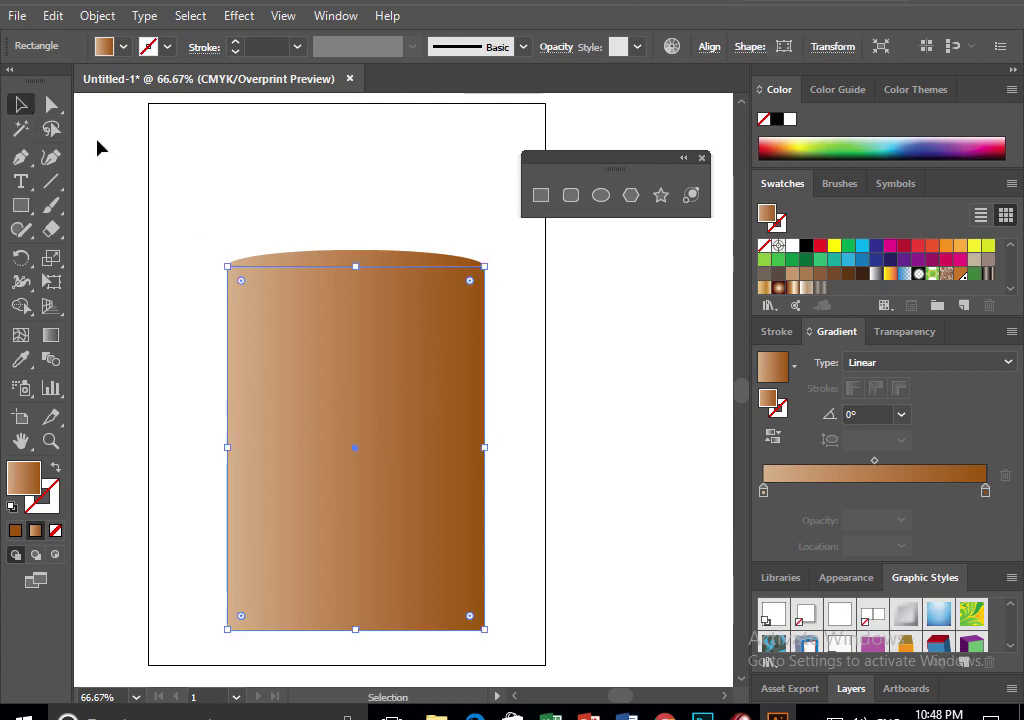
{"action": "left_click_drag", "start_coordinate": [265, 216], "coordinate": [245, 142]}
Copy the ellipse to the base, bring the top ellipse to front and fill it blue
{"action": "left_click", "coordinate": [318, 198]}
{"action": "left_click_drag", "start_coordinate": [335, 193], "coordinate": [355, 555]}
{"action": "left_click", "coordinate": [487, 359]}
{"action": "left_click", "coordinate": [427, 193]}
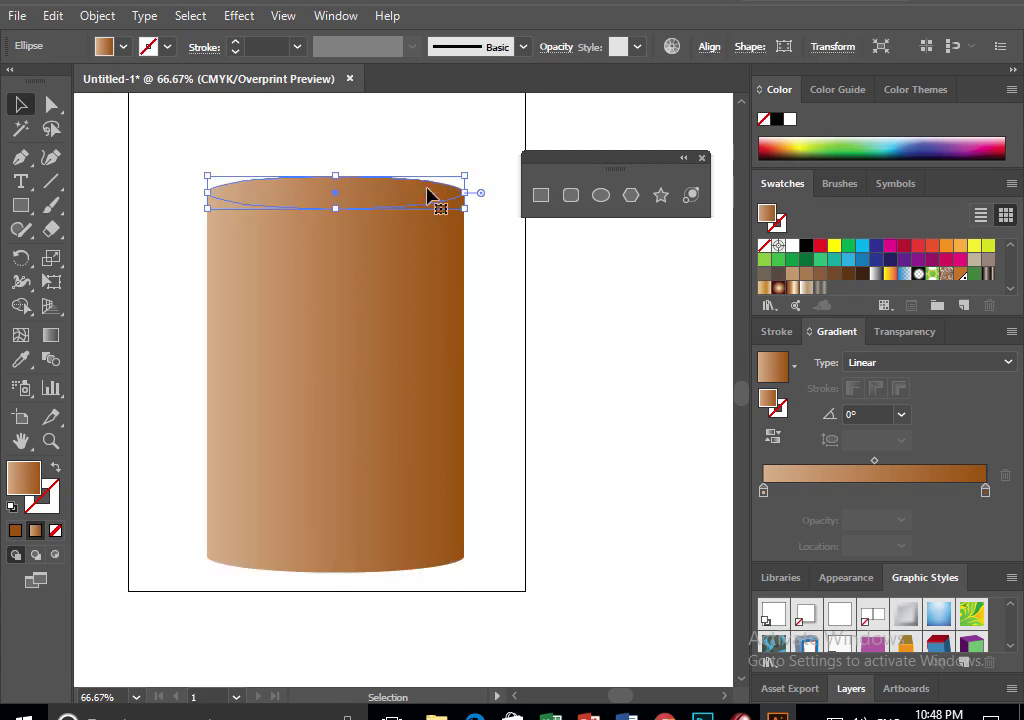
{"action": "right_click", "coordinate": [427, 193]}
{"action": "left_click", "coordinate": [672, 496]}
{"action": "left_click", "coordinate": [862, 259]}
{"action": "left_click", "coordinate": [530, 300]}
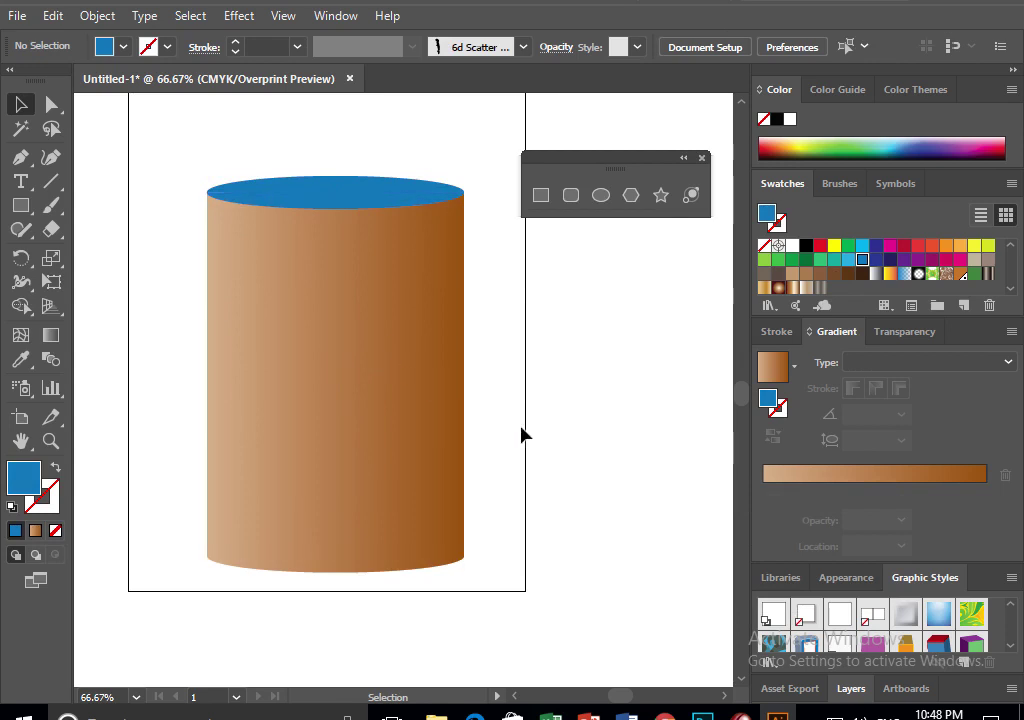
Recolour the body gradient's right stop to lime green (C 32.94, Y 100)
{"action": "left_click", "coordinate": [343, 382]}
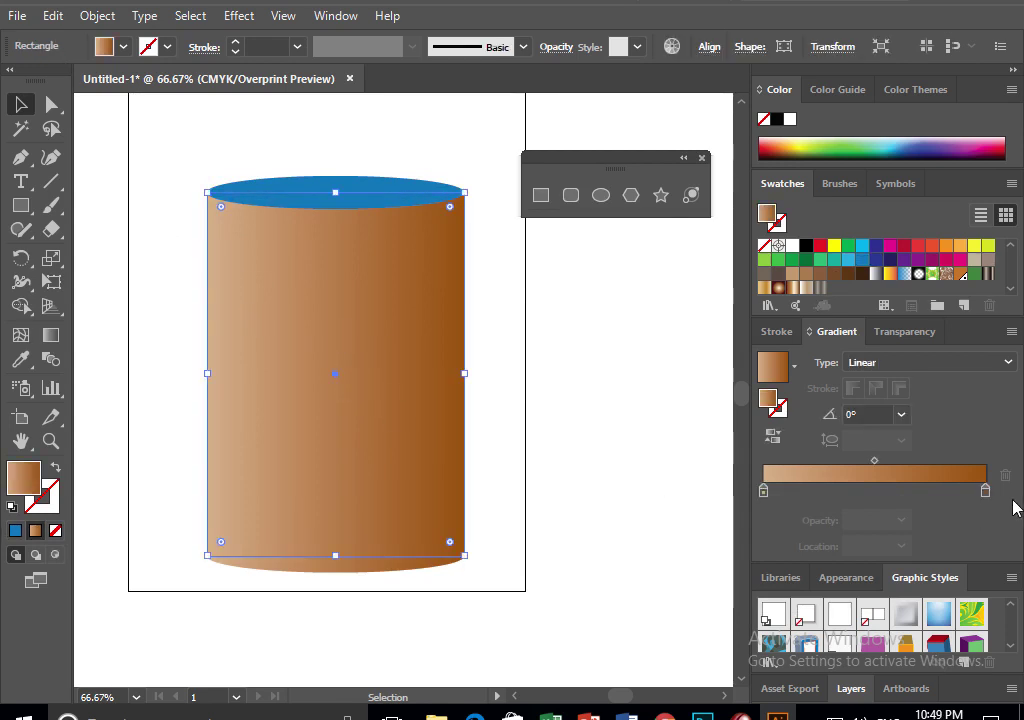
{"action": "left_click", "coordinate": [985, 490]}
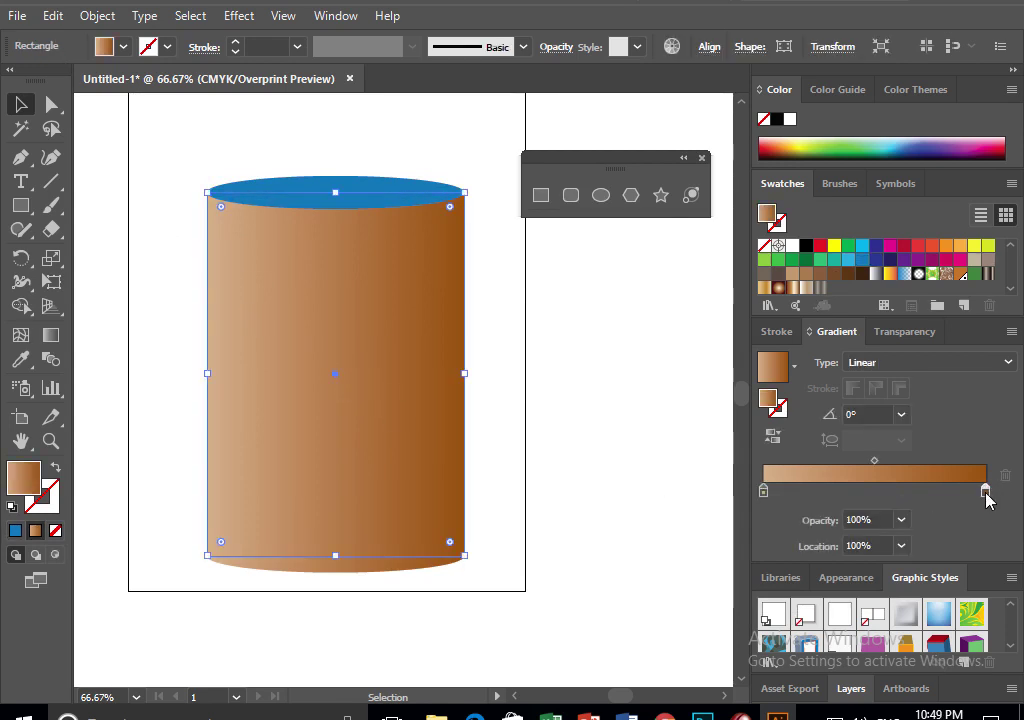
{"action": "left_click", "coordinate": [780, 94]}
{"action": "left_click", "coordinate": [780, 94]}
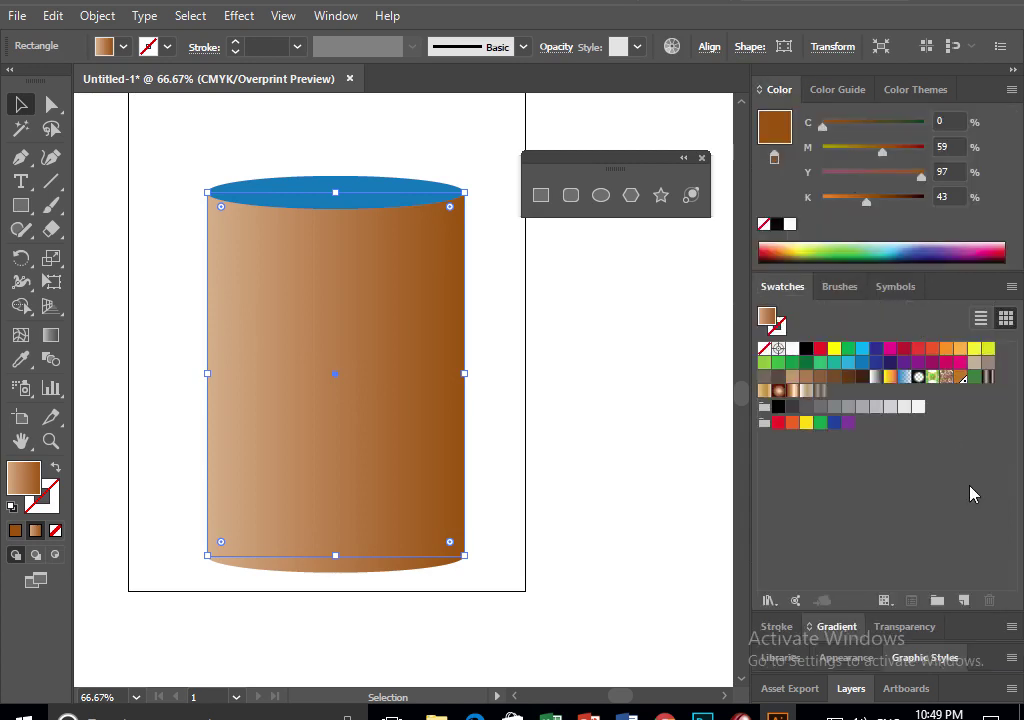
{"action": "left_click", "coordinate": [837, 627]}
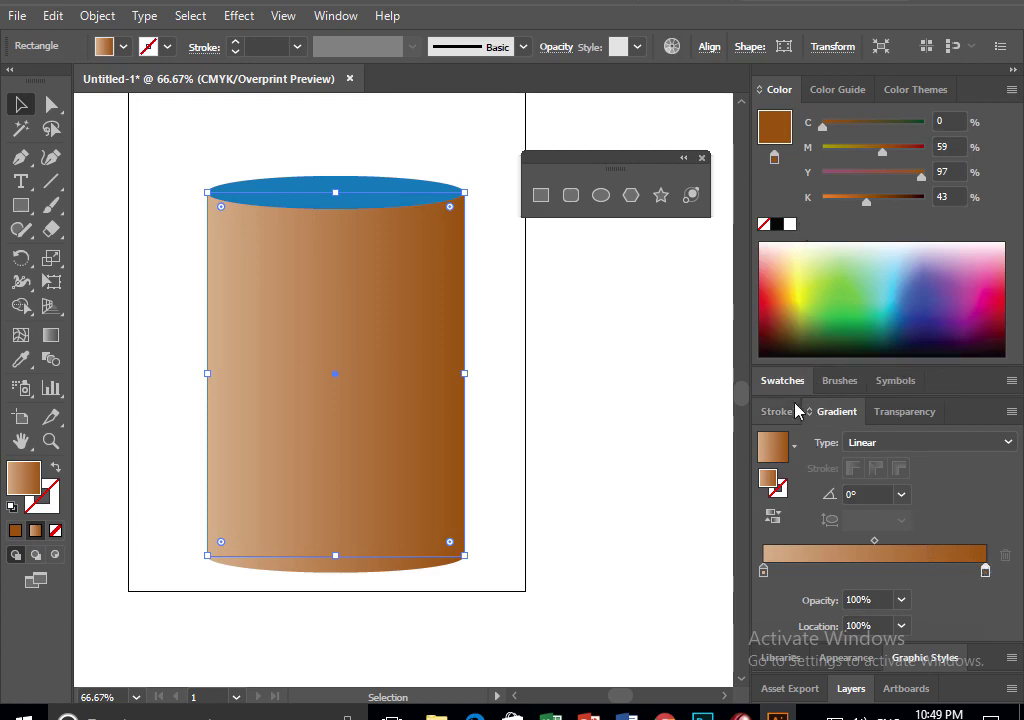
{"action": "left_click_drag", "start_coordinate": [837, 366], "coordinate": [837, 262]}
{"action": "left_click", "coordinate": [795, 288]}
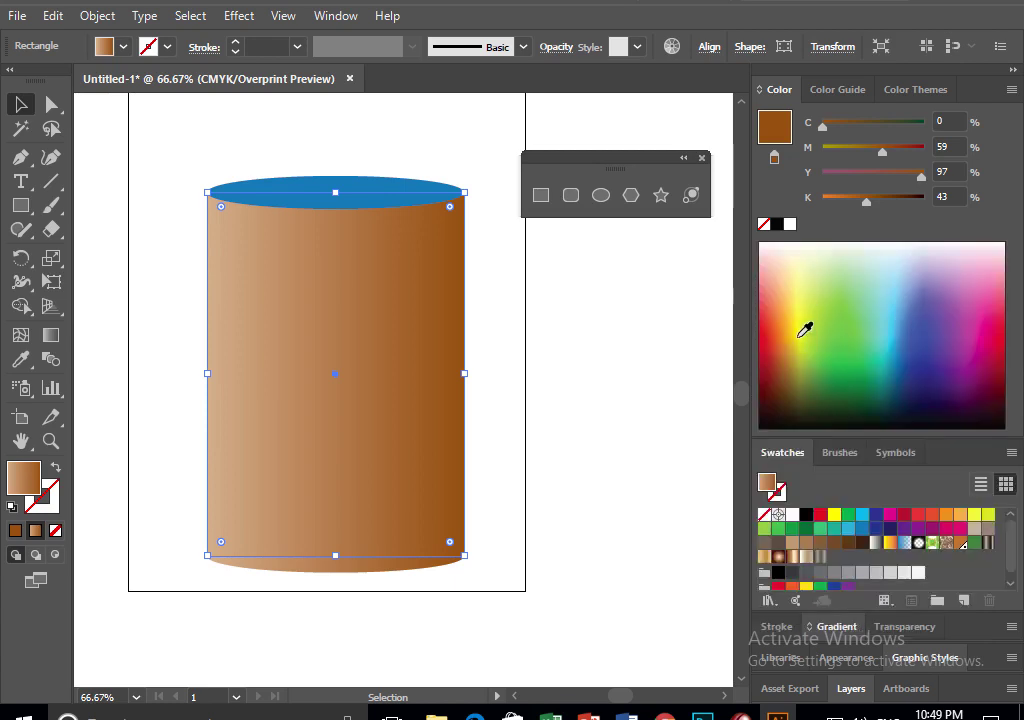
{"action": "left_click_drag", "start_coordinate": [834, 436], "coordinate": [835, 273]}
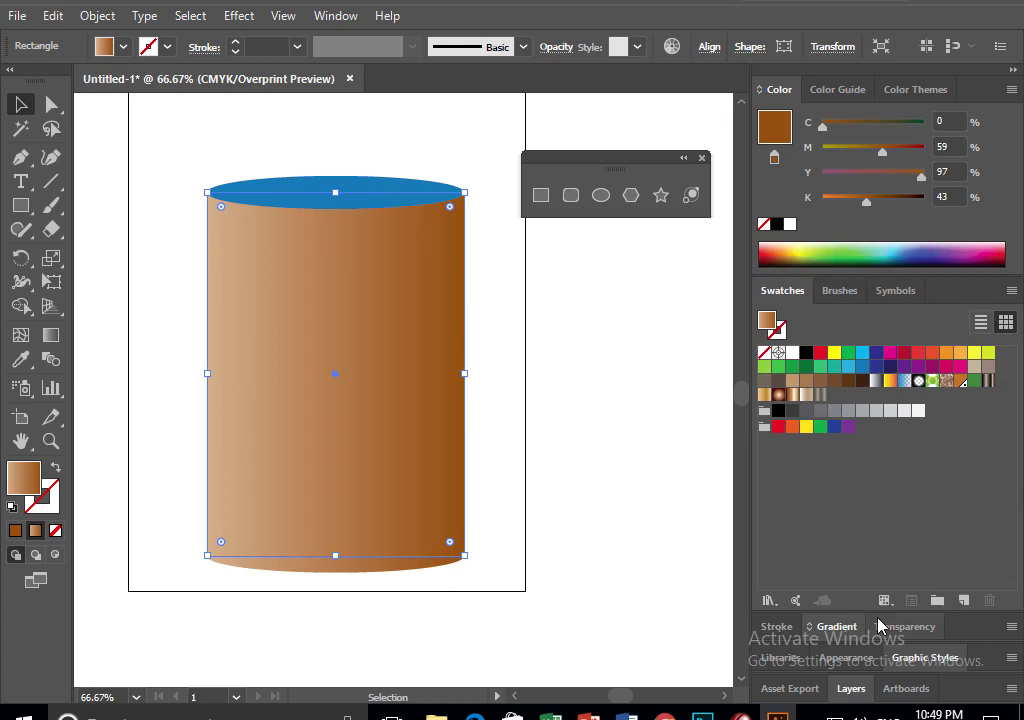
{"action": "left_click", "coordinate": [843, 625]}
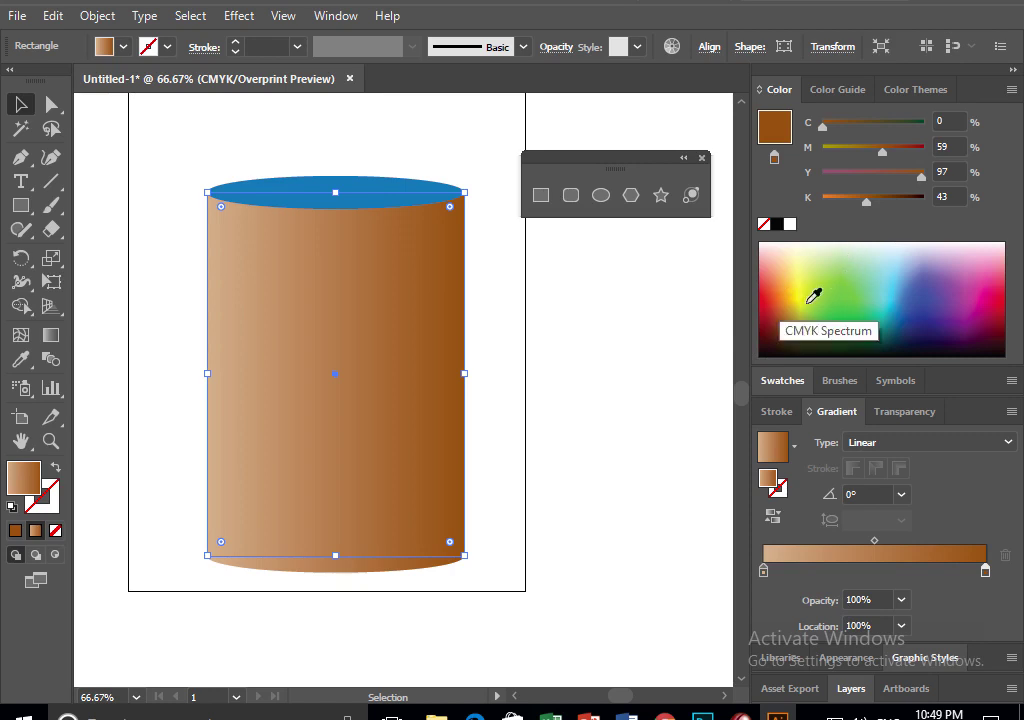
{"action": "left_click", "coordinate": [809, 296]}
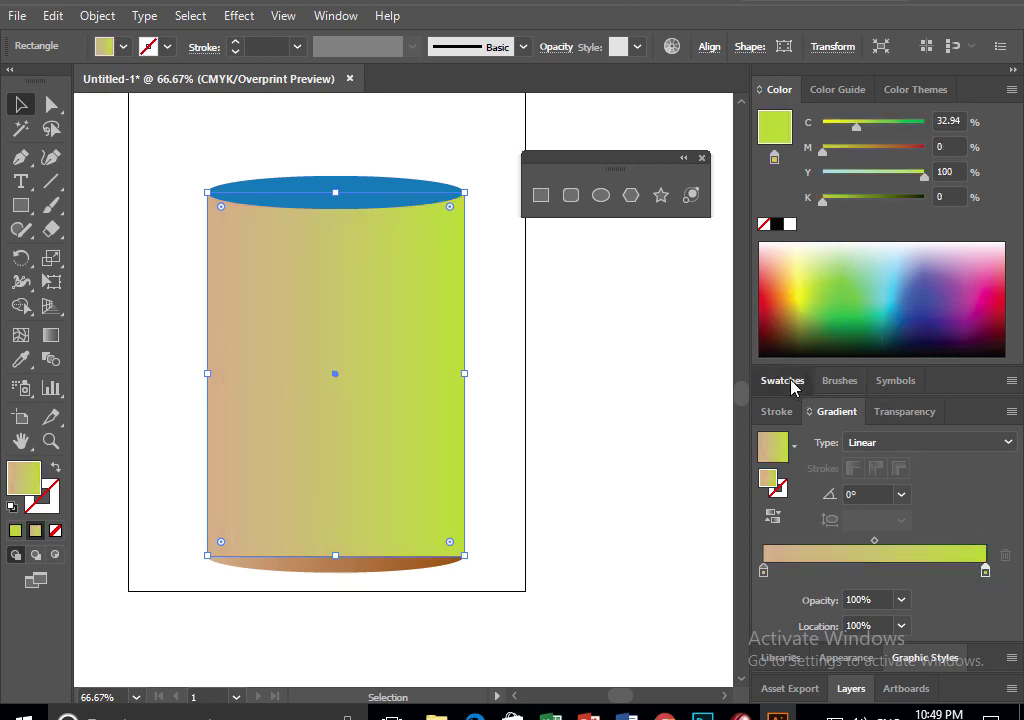
{"action": "left_click", "coordinate": [791, 382]}
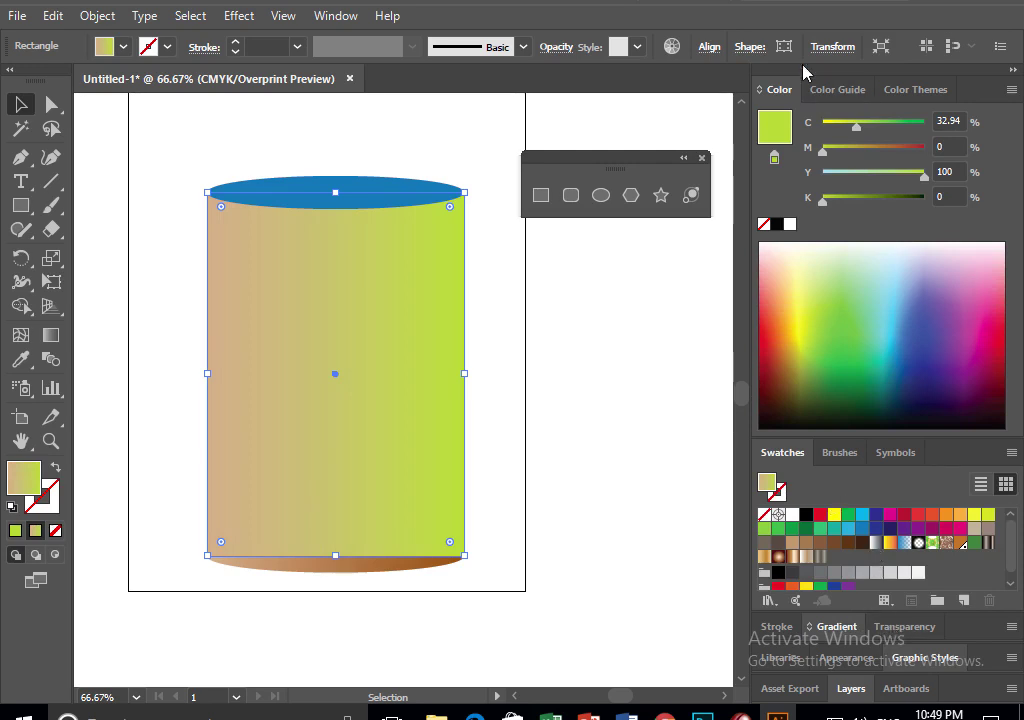
{"action": "left_click", "coordinate": [780, 92]}
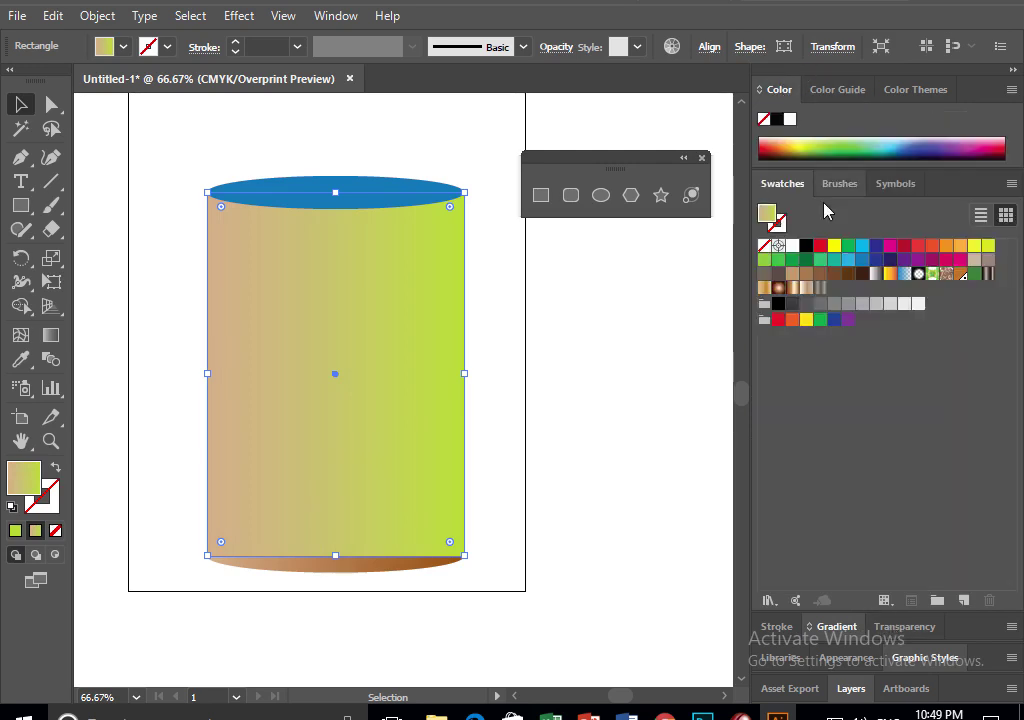
Put navy on both end stops and a bright blue stop near 49.34%
{"action": "left_click", "coordinate": [852, 626]}
{"action": "mouse_move", "coordinate": [876, 259]}
{"action": "left_mouse_down"}
{"action": "mouse_move", "coordinate": [1000, 587]}
{"action": "mouse_move", "coordinate": [986, 570]}
{"action": "left_mouse_up"}
{"action": "mouse_move", "coordinate": [932, 245]}
{"action": "left_mouse_down"}
{"action": "mouse_move", "coordinate": [893, 564]}
{"action": "mouse_move", "coordinate": [877, 567]}
{"action": "left_mouse_up"}
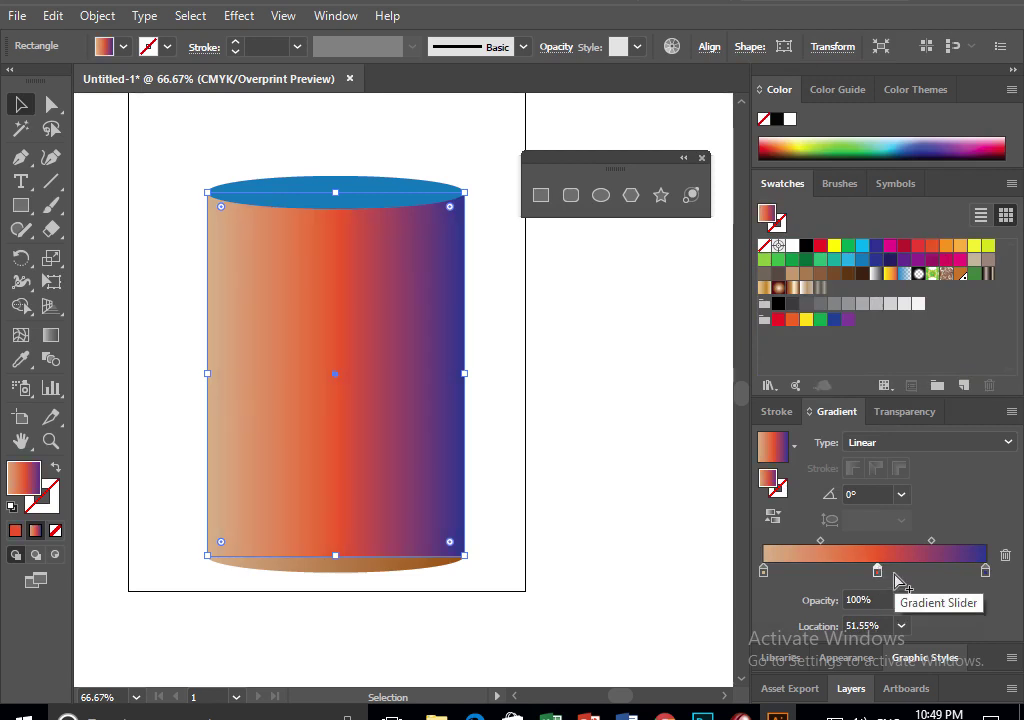
{"action": "key", "text": "Delete"}
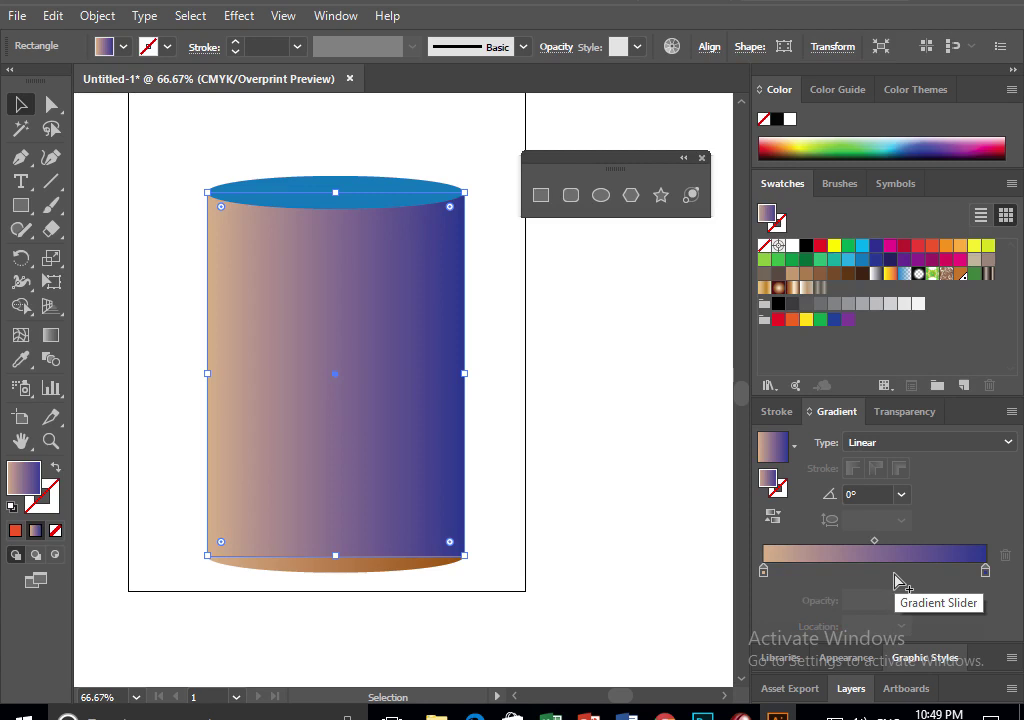
{"action": "left_click", "coordinate": [985, 572]}
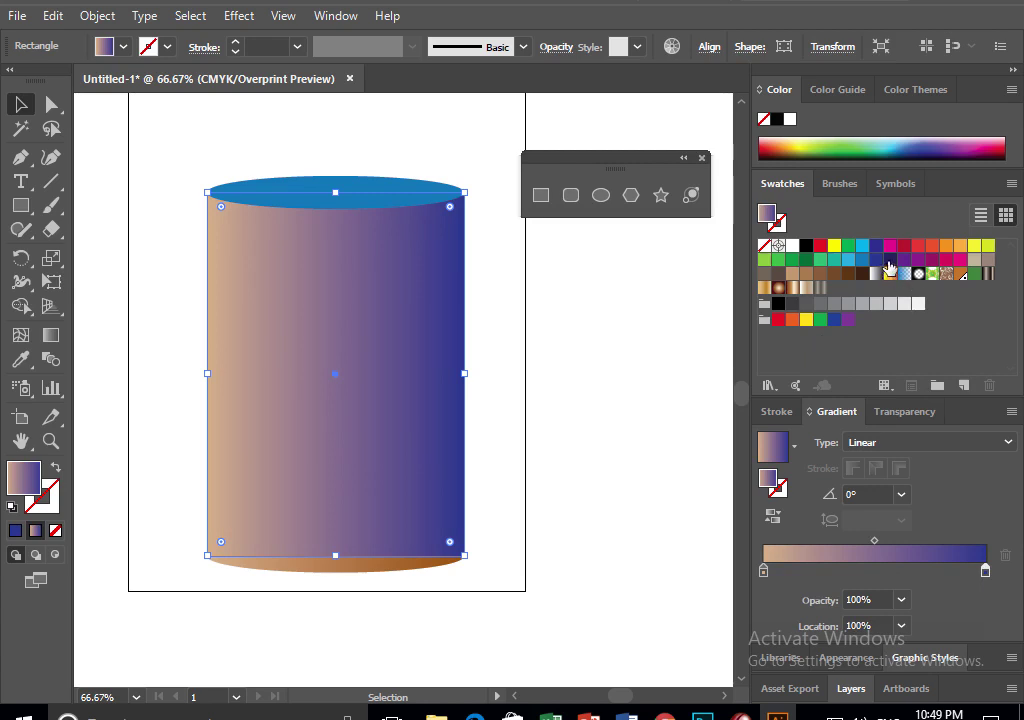
{"action": "left_click_drag", "start_coordinate": [889, 262], "coordinate": [985, 571]}
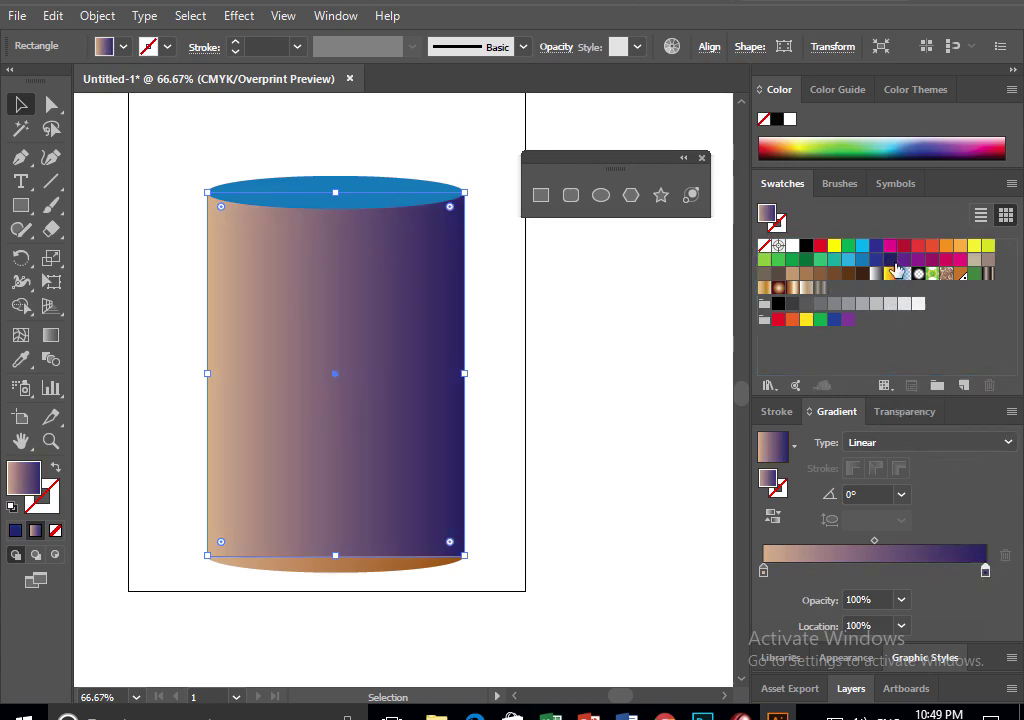
{"action": "left_click_drag", "start_coordinate": [897, 268], "coordinate": [763, 571]}
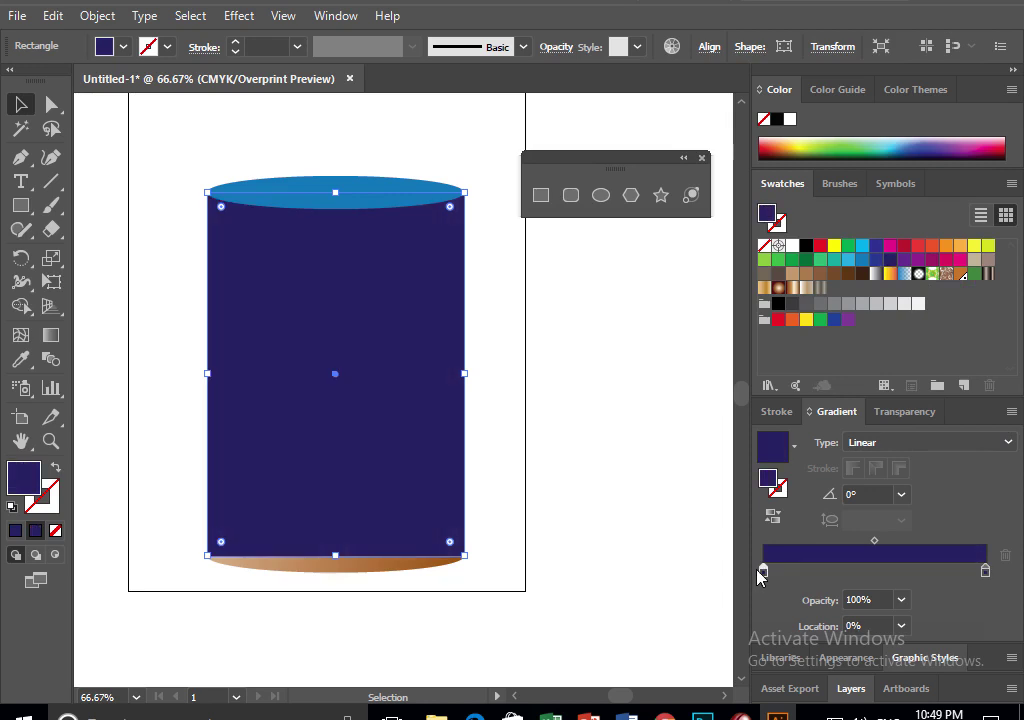
{"action": "mouse_move", "coordinate": [862, 259]}
{"action": "left_mouse_down"}
{"action": "mouse_move", "coordinate": [884, 565]}
{"action": "mouse_move", "coordinate": [873, 570]}
{"action": "left_mouse_up"}
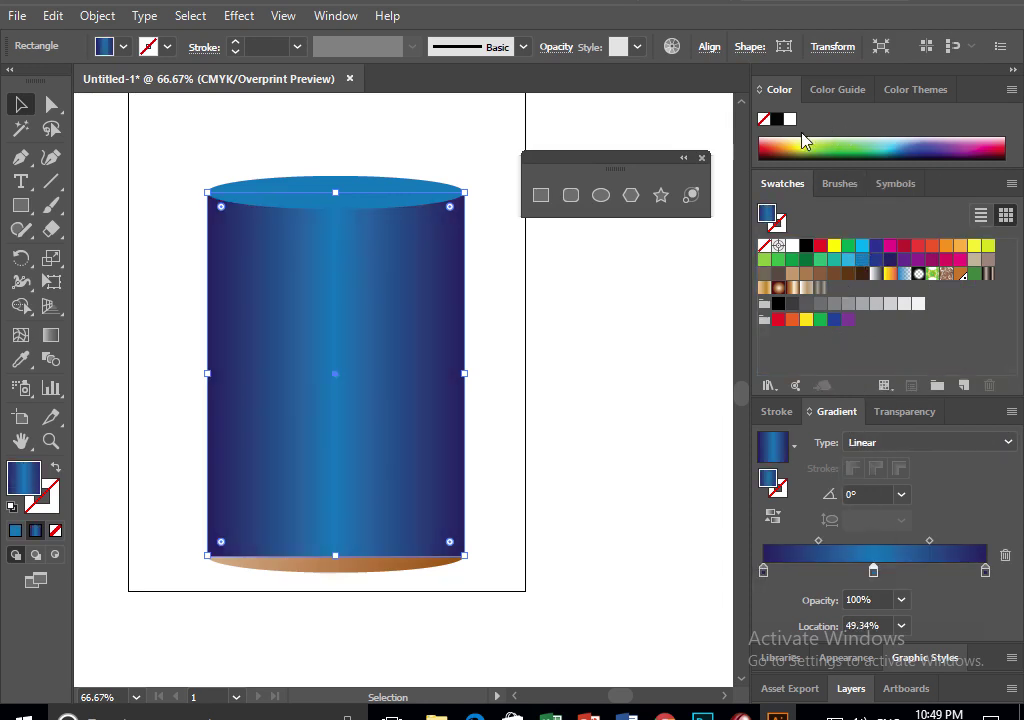
Spread the gradient midpoints outward and place a darker blue stop at 28.1%
{"action": "left_click", "coordinate": [762, 89]}
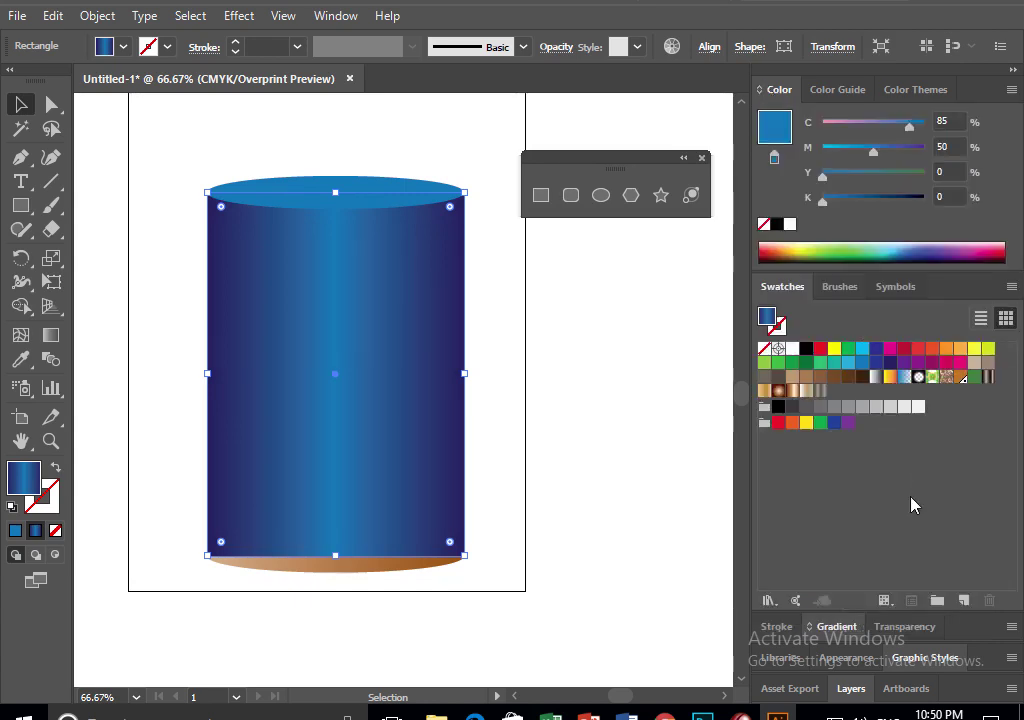
{"action": "left_click", "coordinate": [795, 288]}
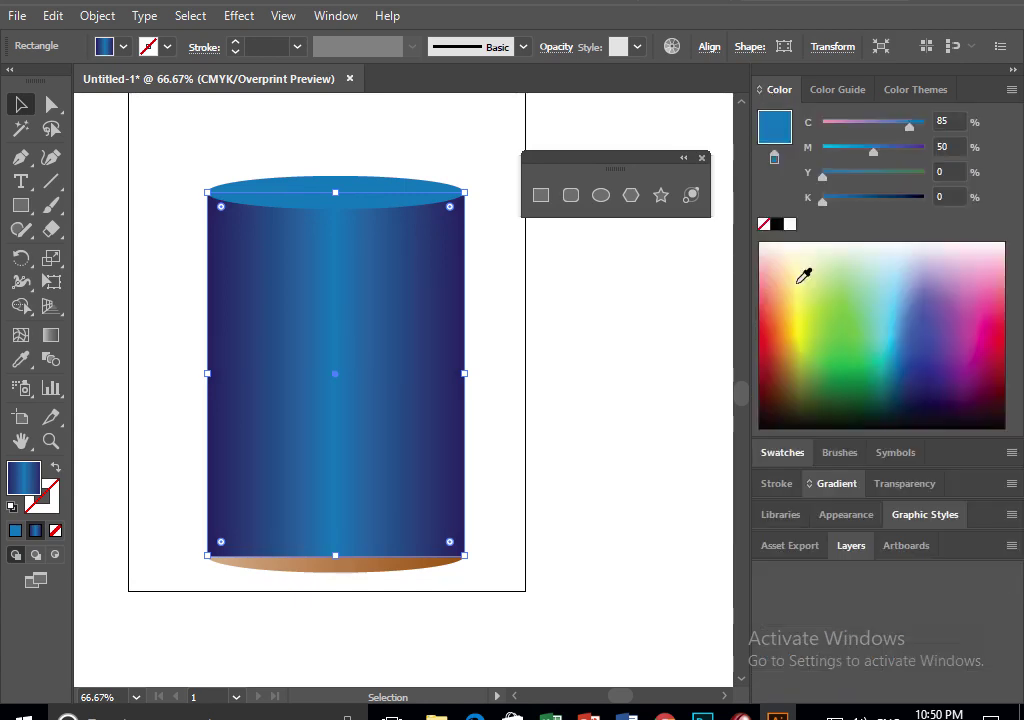
{"action": "left_click", "coordinate": [836, 484]}
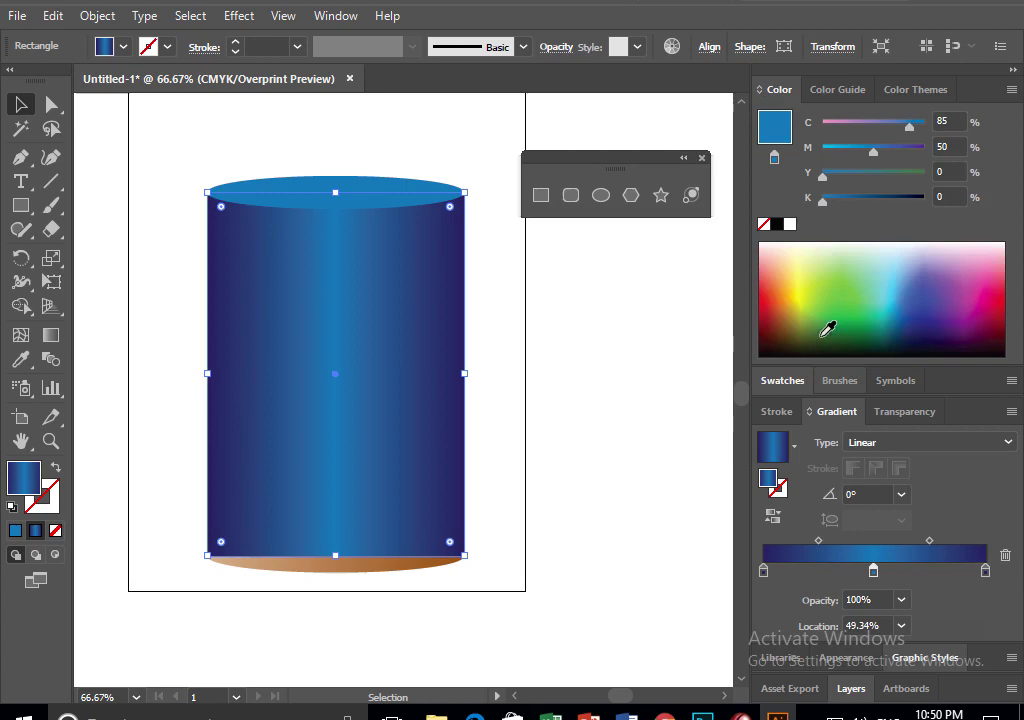
{"action": "left_click_drag", "start_coordinate": [829, 364], "coordinate": [826, 261]}
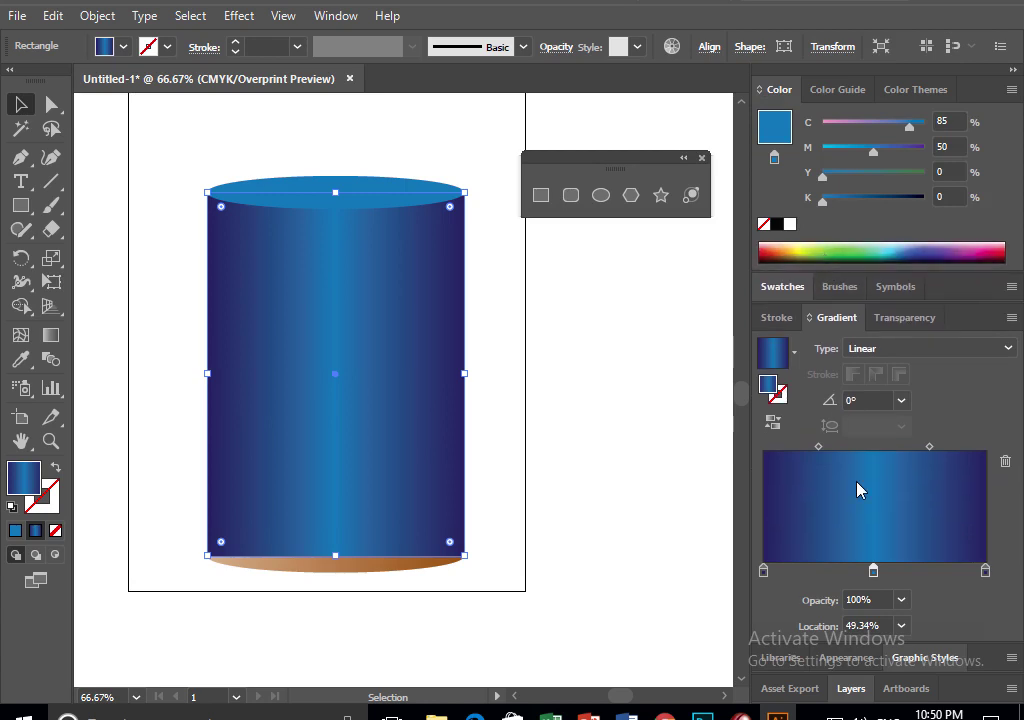
{"action": "left_click_drag", "start_coordinate": [818, 446], "coordinate": [804, 446]}
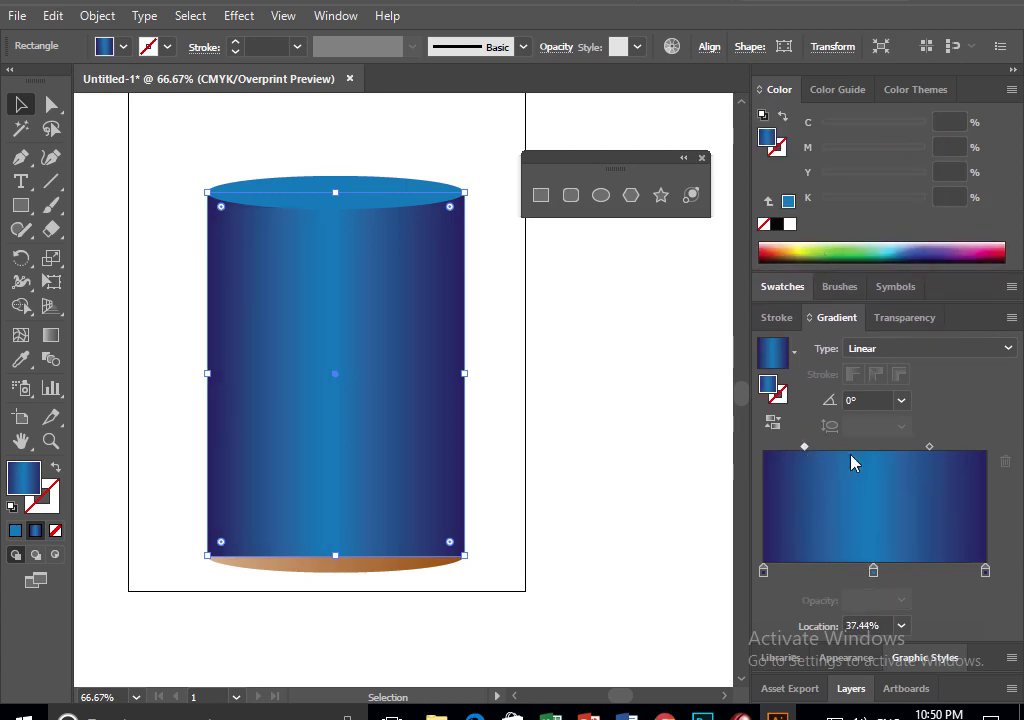
{"action": "left_click_drag", "start_coordinate": [929, 447], "coordinate": [945, 447]}
{"action": "left_click_drag", "start_coordinate": [875, 572], "coordinate": [825, 571]}
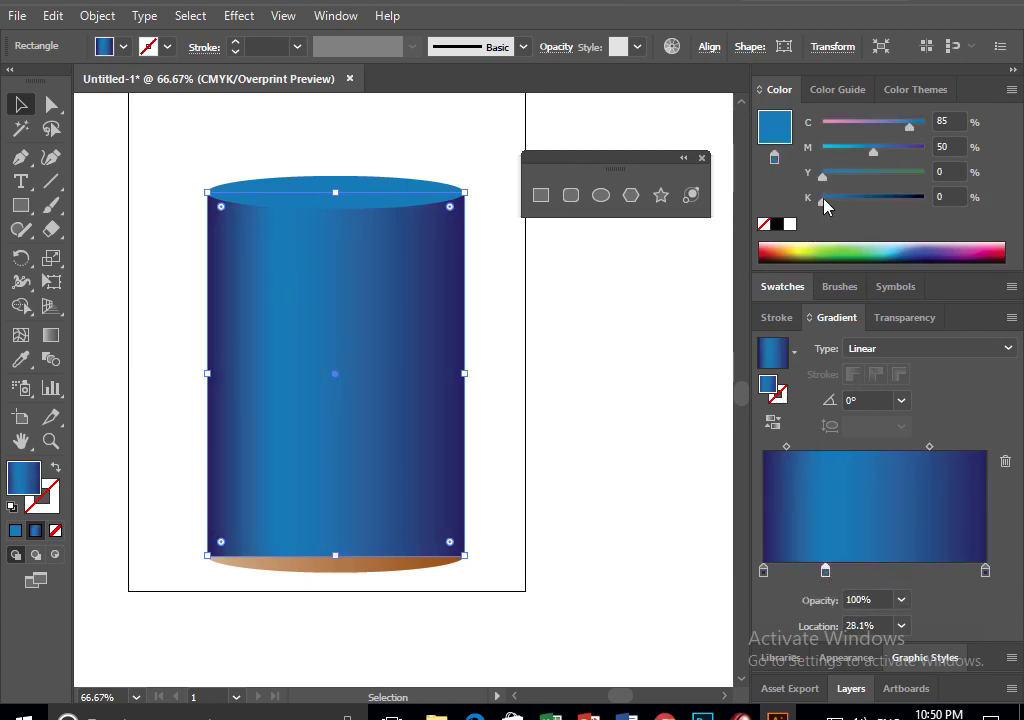
{"action": "left_click_drag", "start_coordinate": [822, 199], "coordinate": [841, 199]}
Add a lighter teal-blue stop at 13.5%, remove the 28% stop, and nudge a midpoint
{"action": "left_click", "coordinate": [865, 570]}
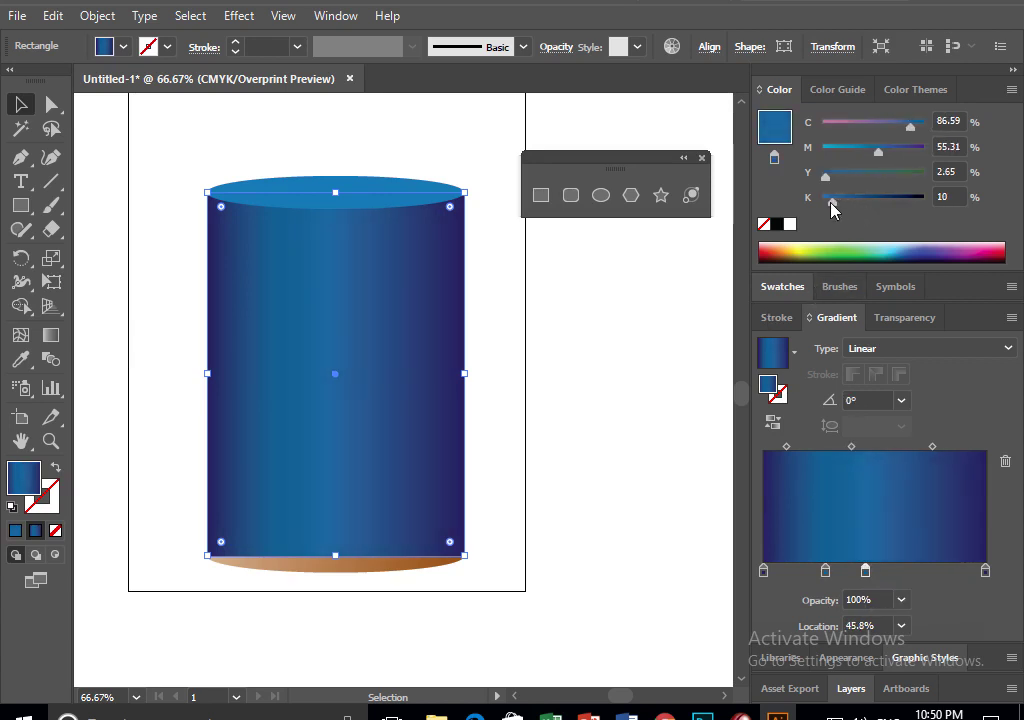
{"action": "left_click", "coordinate": [793, 571]}
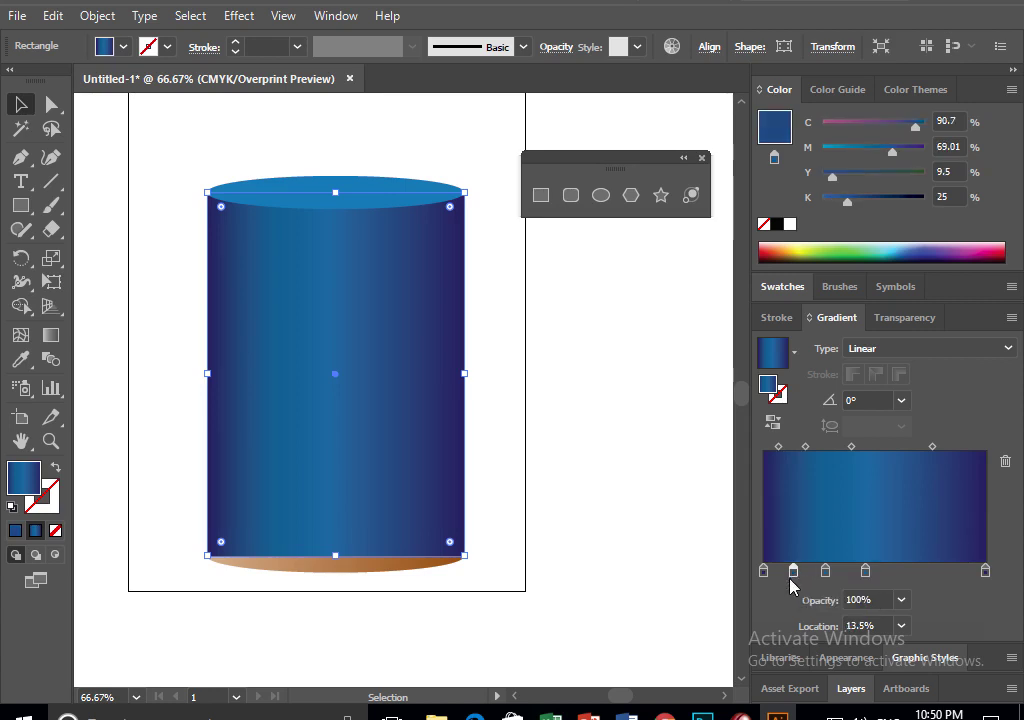
{"action": "left_click_drag", "start_coordinate": [840, 201], "coordinate": [827, 201]}
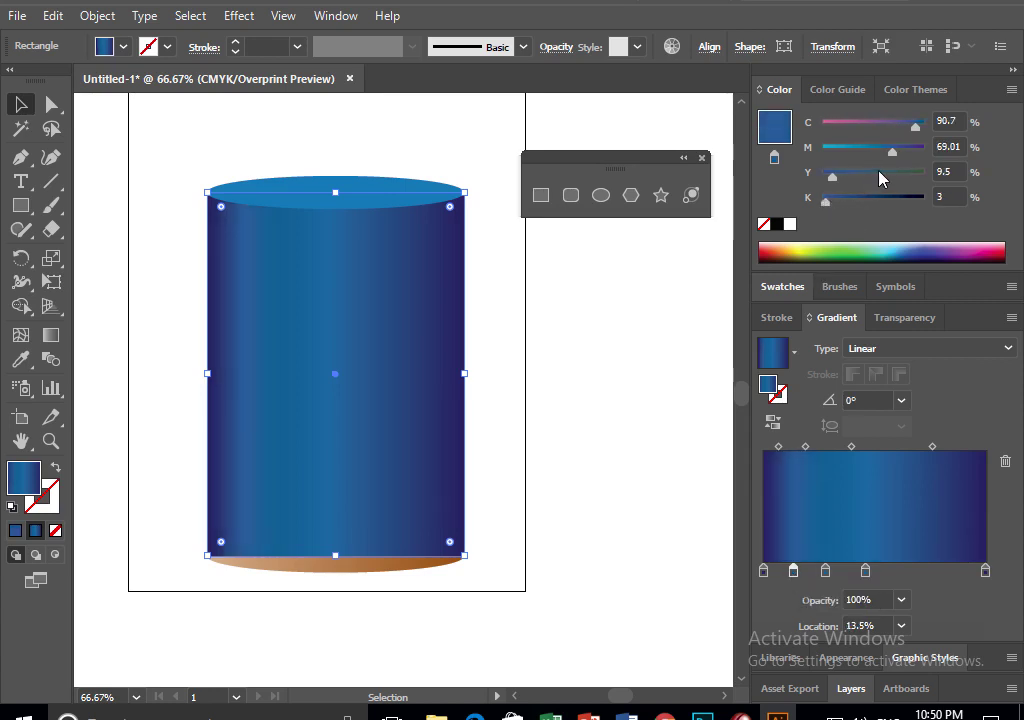
{"action": "left_click_drag", "start_coordinate": [891, 147], "coordinate": [868, 147]}
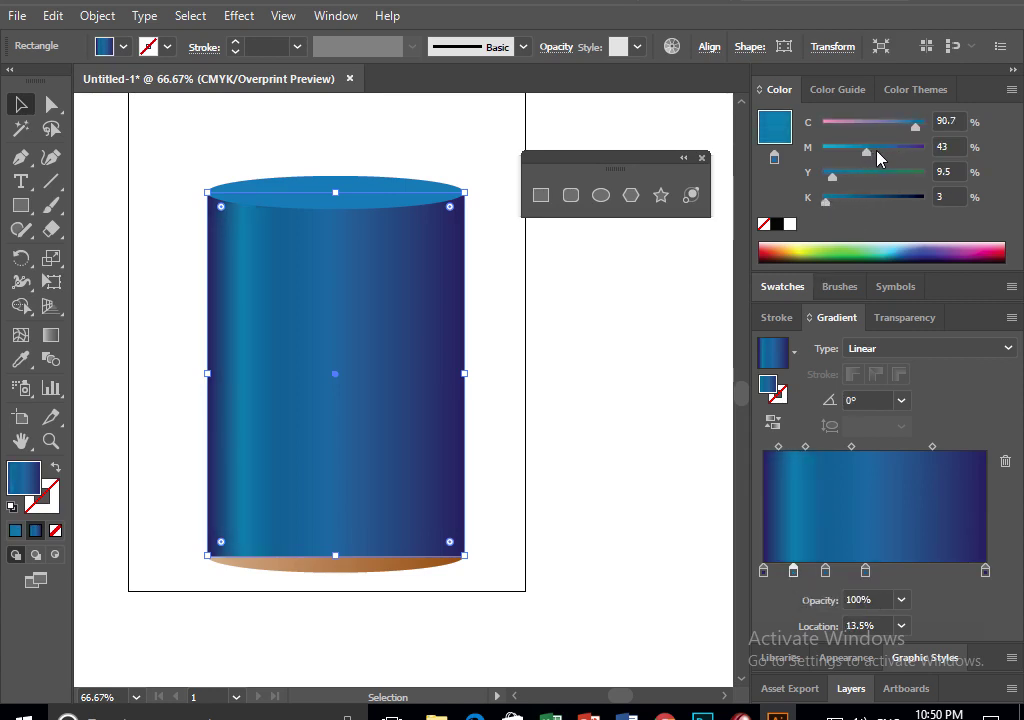
{"action": "left_click_drag", "start_coordinate": [825, 570], "coordinate": [826, 630]}
{"action": "left_click", "coordinate": [823, 446]}
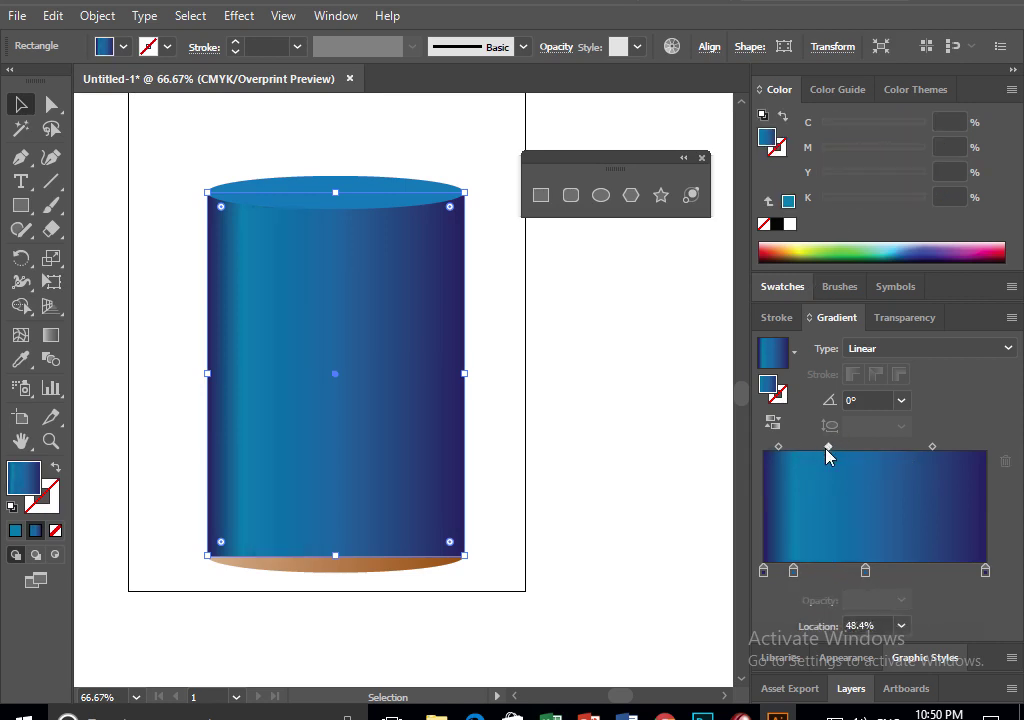
{"action": "left_click_drag", "start_coordinate": [849, 452], "coordinate": [851, 452]}
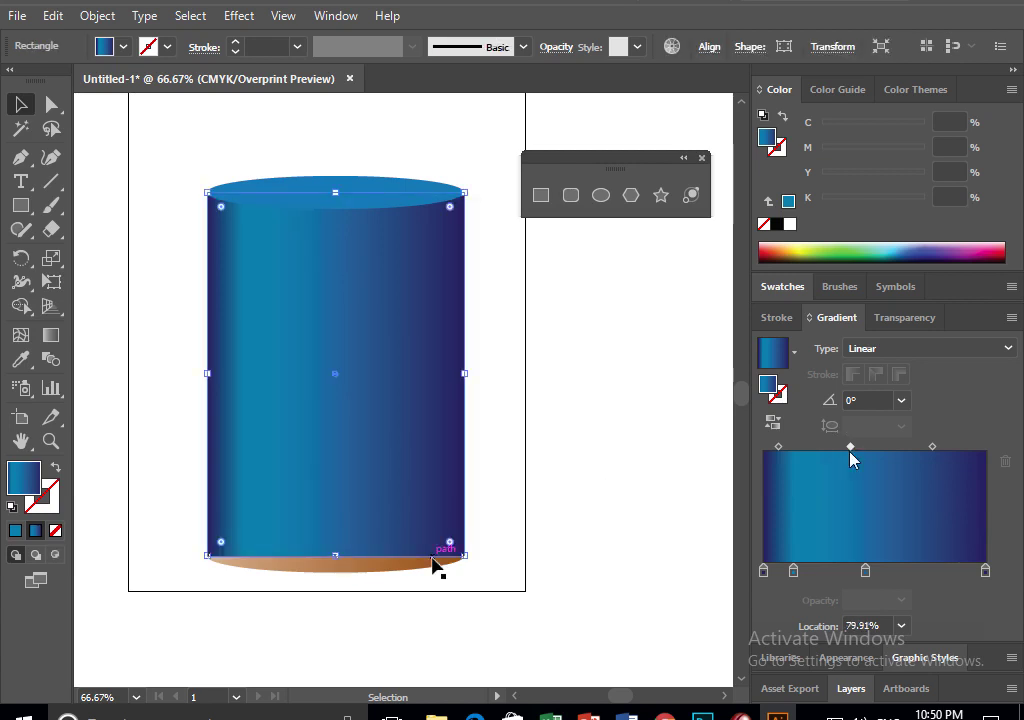
{"action": "left_click", "coordinate": [405, 570]}
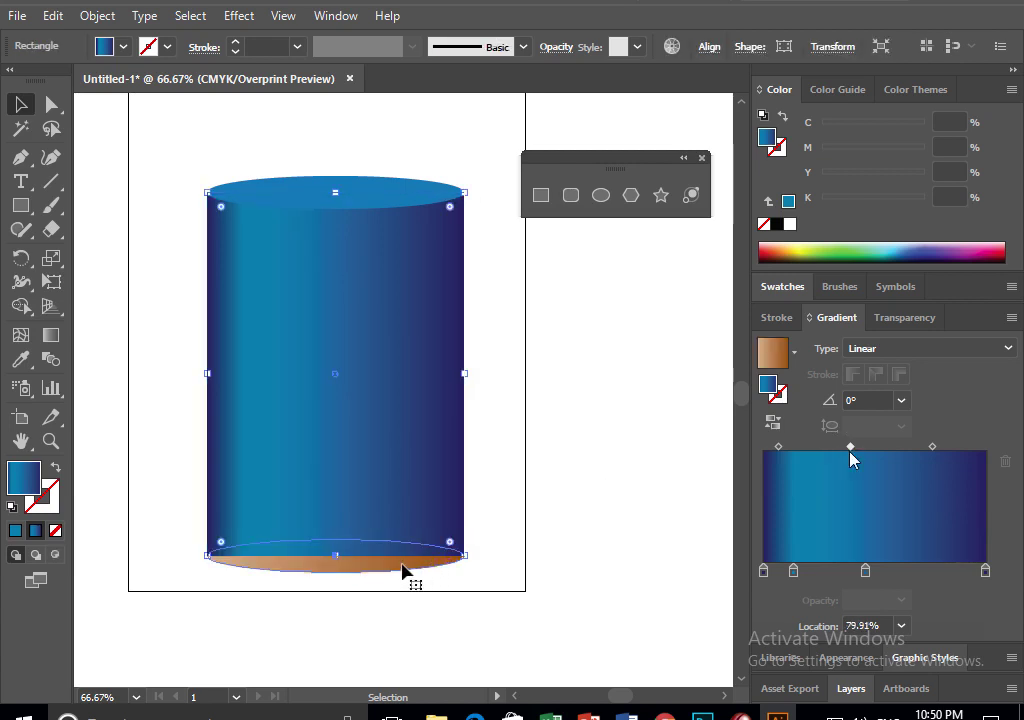
Copy the body's blue gradient onto the bottom ellipse with the Eyedropper
{"action": "left_click", "coordinate": [306, 389]}
{"action": "left_click", "coordinate": [313, 568]}
{"action": "left_click", "coordinate": [21, 359]}
{"action": "left_click", "coordinate": [287, 370]}
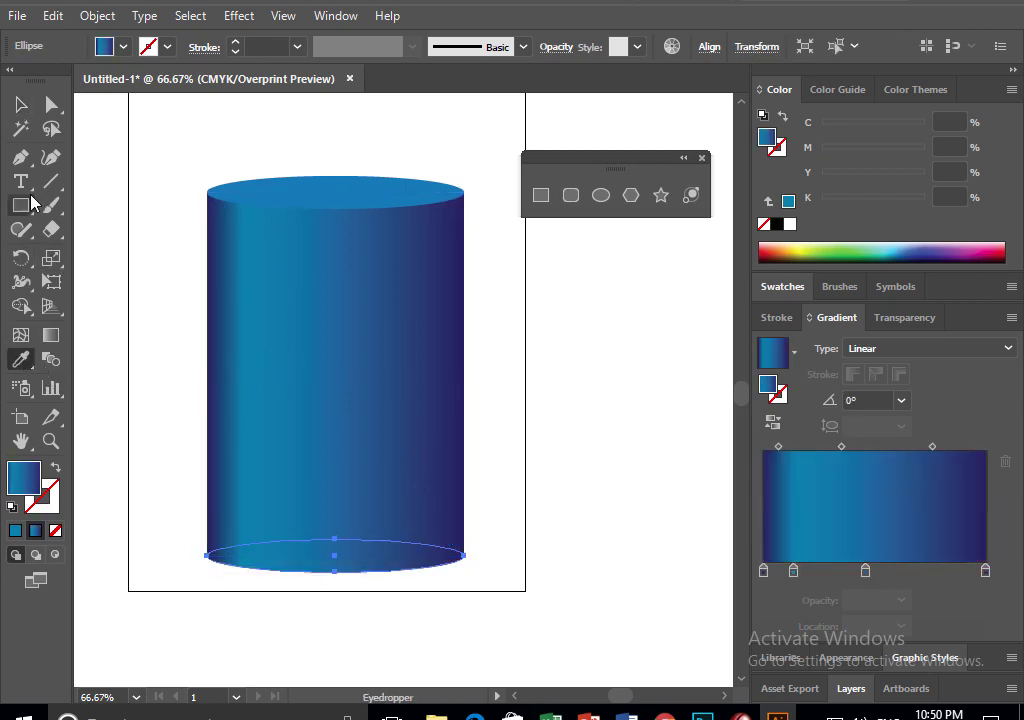
{"action": "left_click", "coordinate": [21, 104]}
{"action": "left_click", "coordinate": [166, 312]}
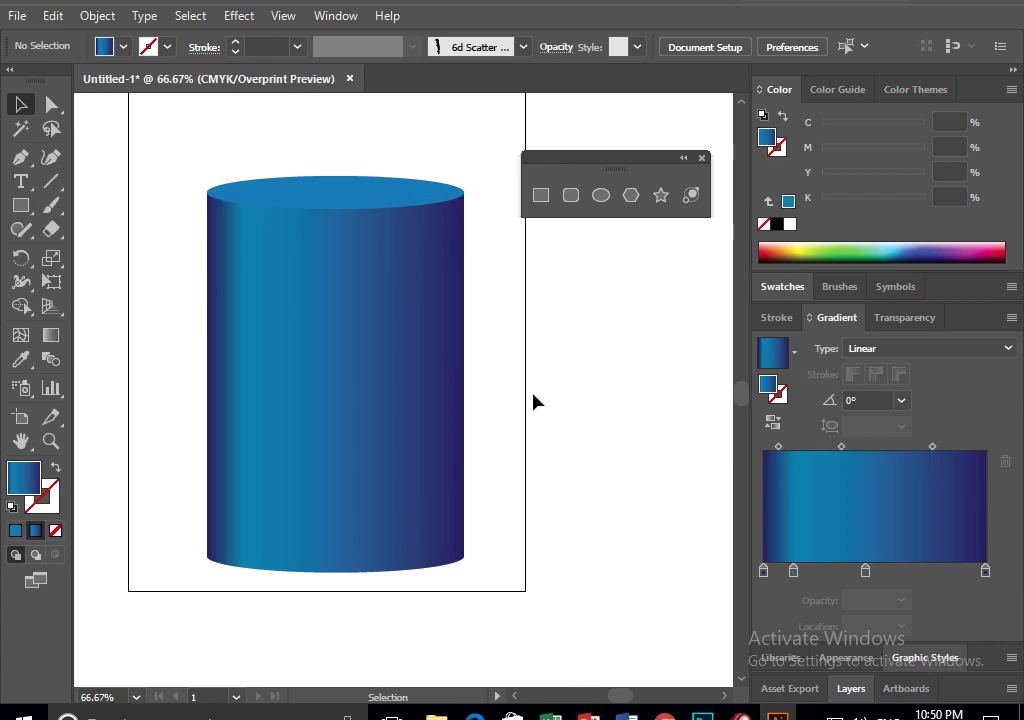
Give the top rim ellipse a two-stop gradient, light blue at 0% to navy
{"action": "left_click", "coordinate": [385, 196]}
{"action": "left_click", "coordinate": [872, 510]}
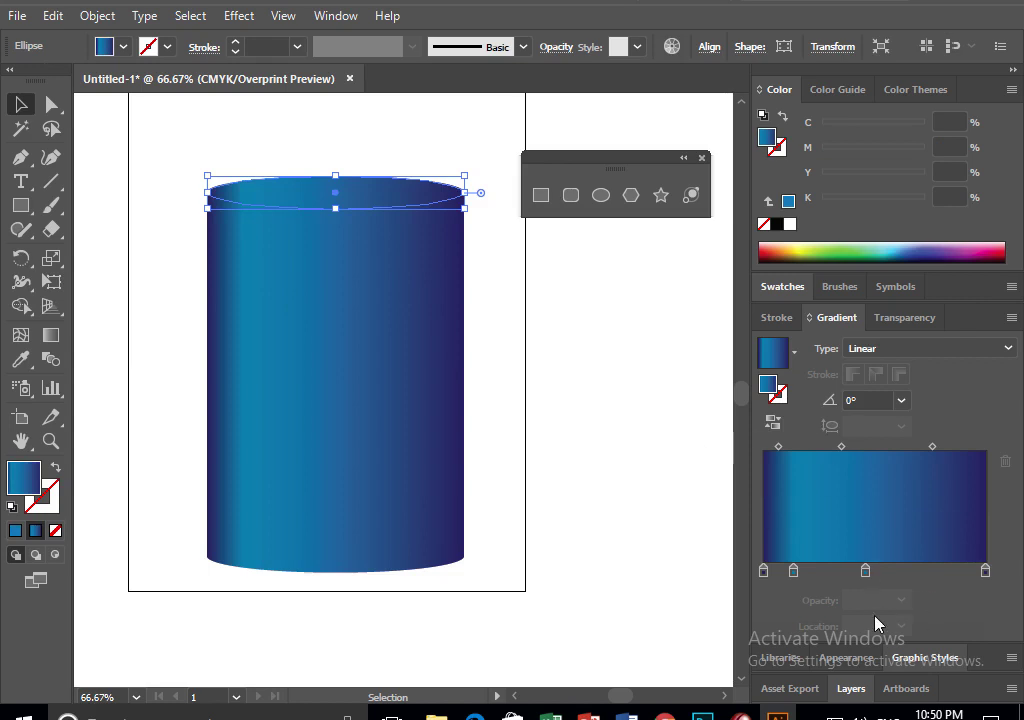
{"action": "left_click_drag", "start_coordinate": [866, 574], "coordinate": [827, 688]}
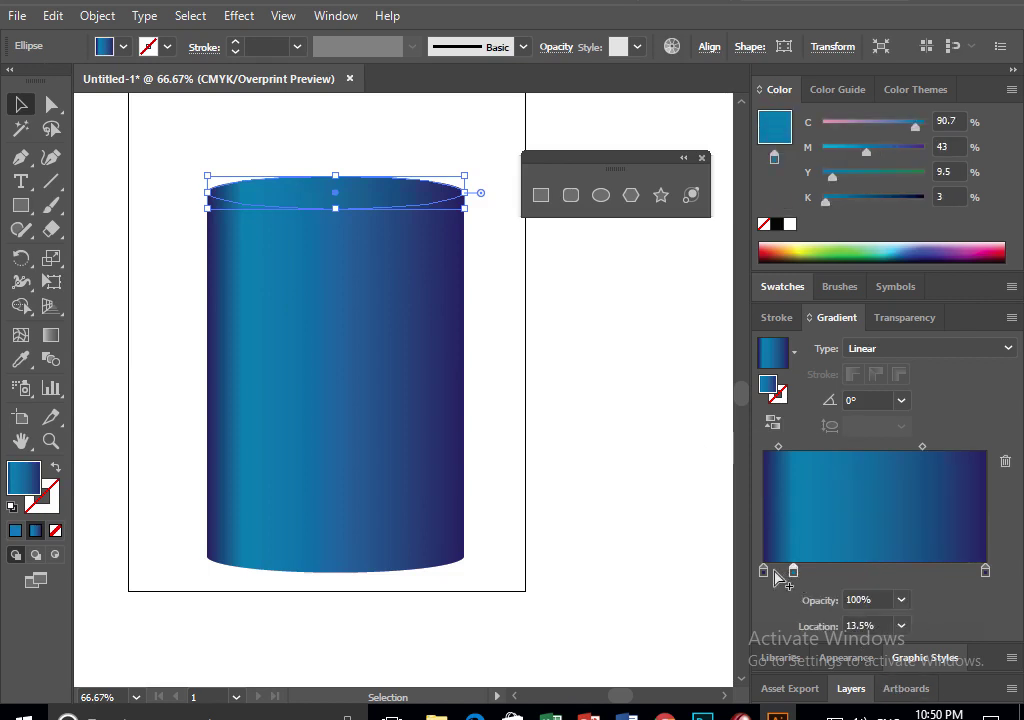
{"action": "left_click_drag", "start_coordinate": [764, 572], "coordinate": [613, 517]}
{"action": "left_click_drag", "start_coordinate": [793, 572], "coordinate": [740, 576]}
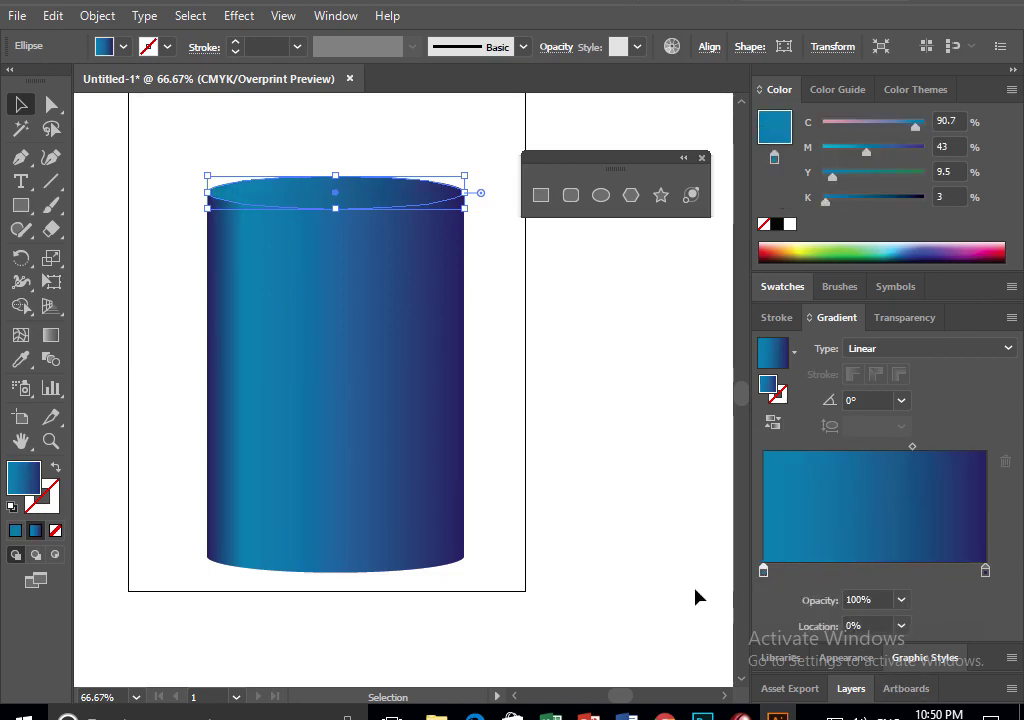
{"action": "left_click", "coordinate": [596, 439]}
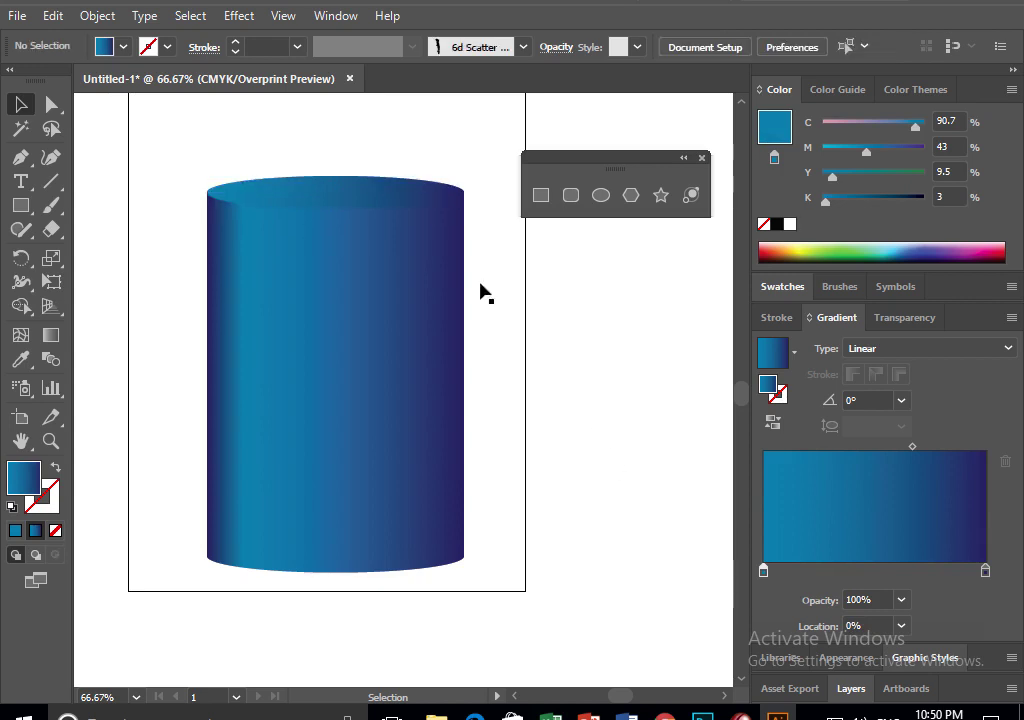
{"action": "left_click", "coordinate": [393, 197]}
Paste a slightly smaller copy of the top ellipse in front with its gradient reversed
{"action": "left_click", "coordinate": [52, 16]}
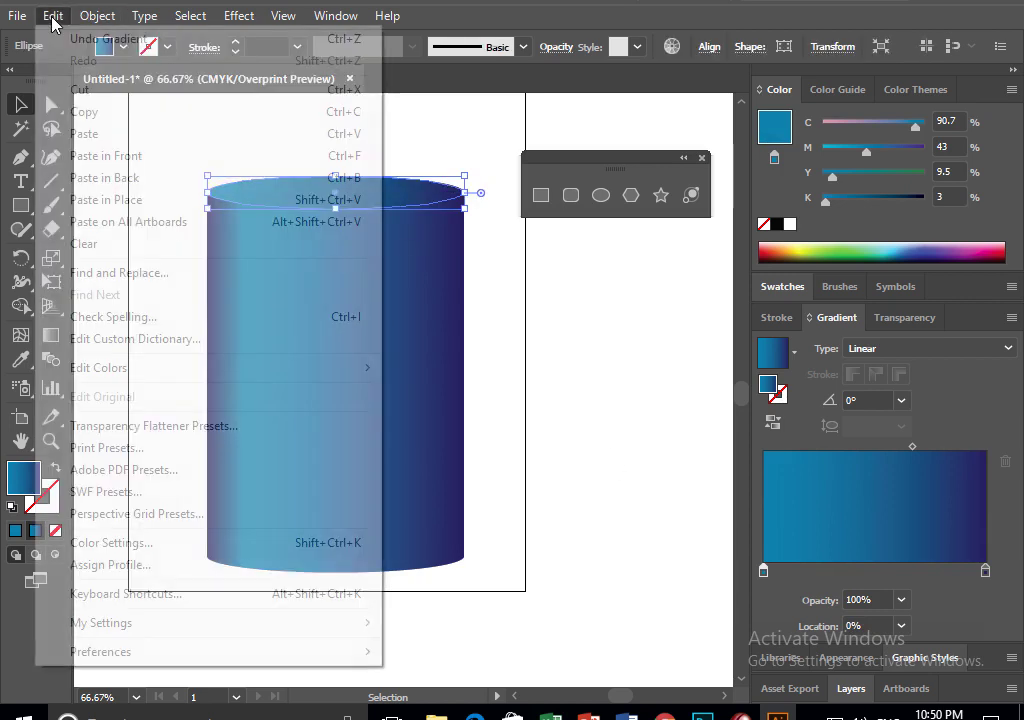
{"action": "left_click", "coordinate": [86, 112]}
{"action": "left_click", "coordinate": [52, 16]}
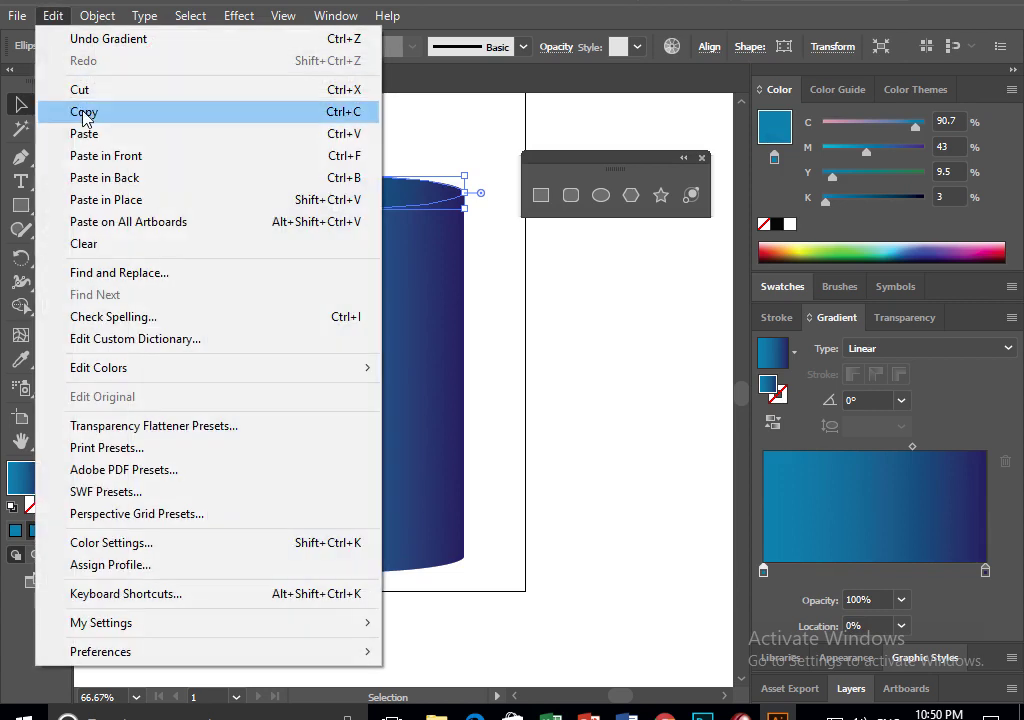
{"action": "left_click", "coordinate": [106, 155]}
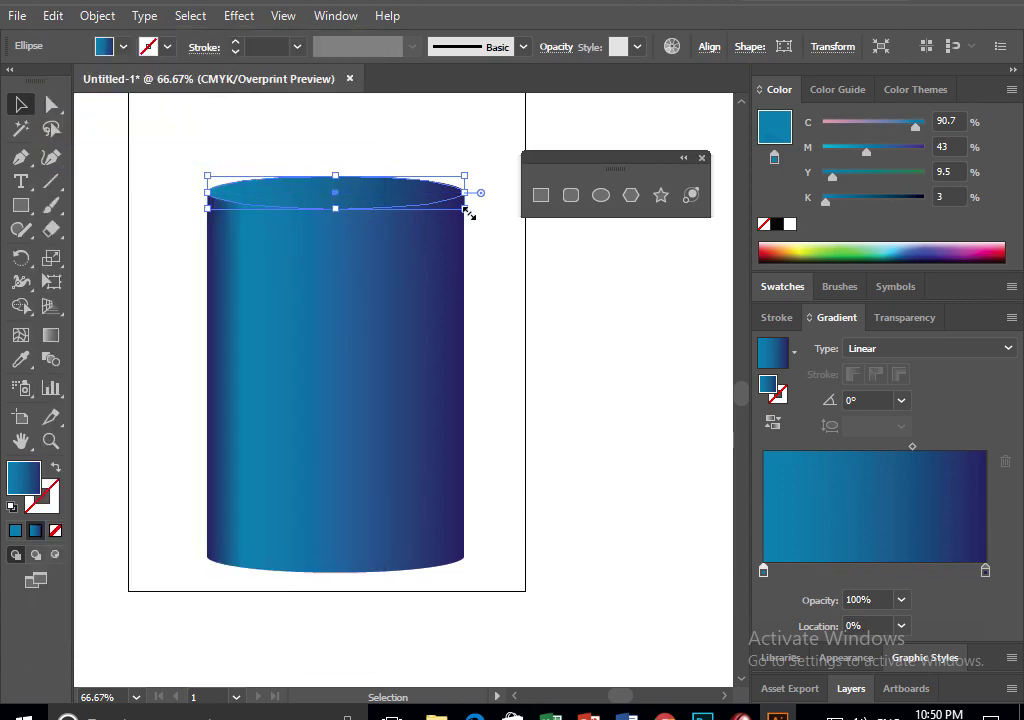
{"action": "left_click_drag", "start_coordinate": [467, 211], "coordinate": [453, 207]}
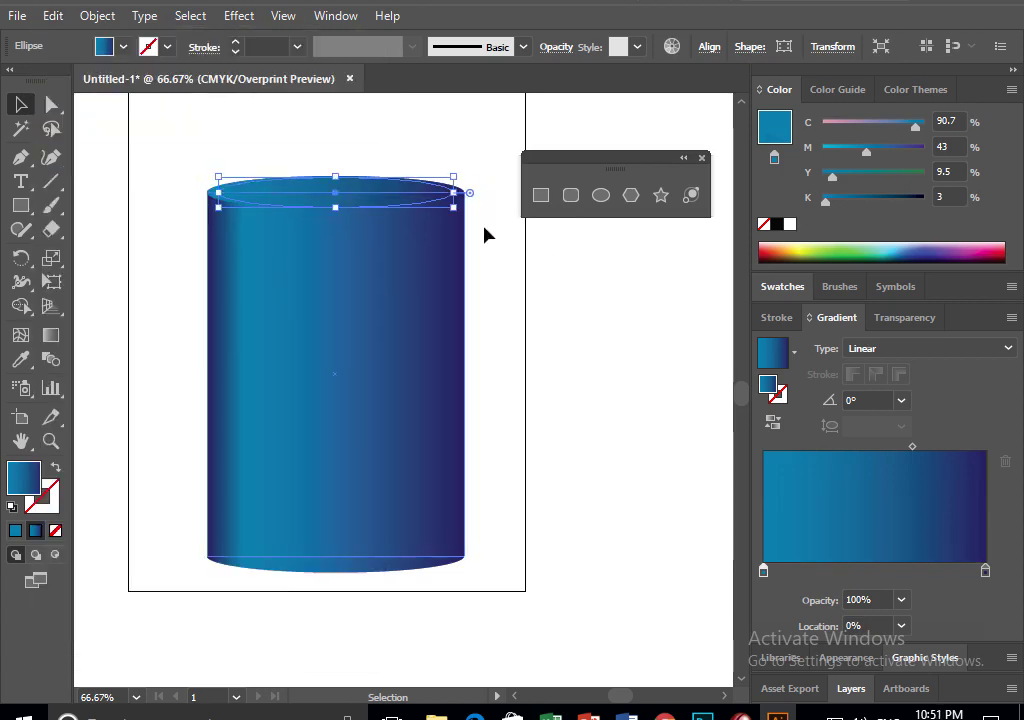
{"action": "left_click", "coordinate": [772, 421]}
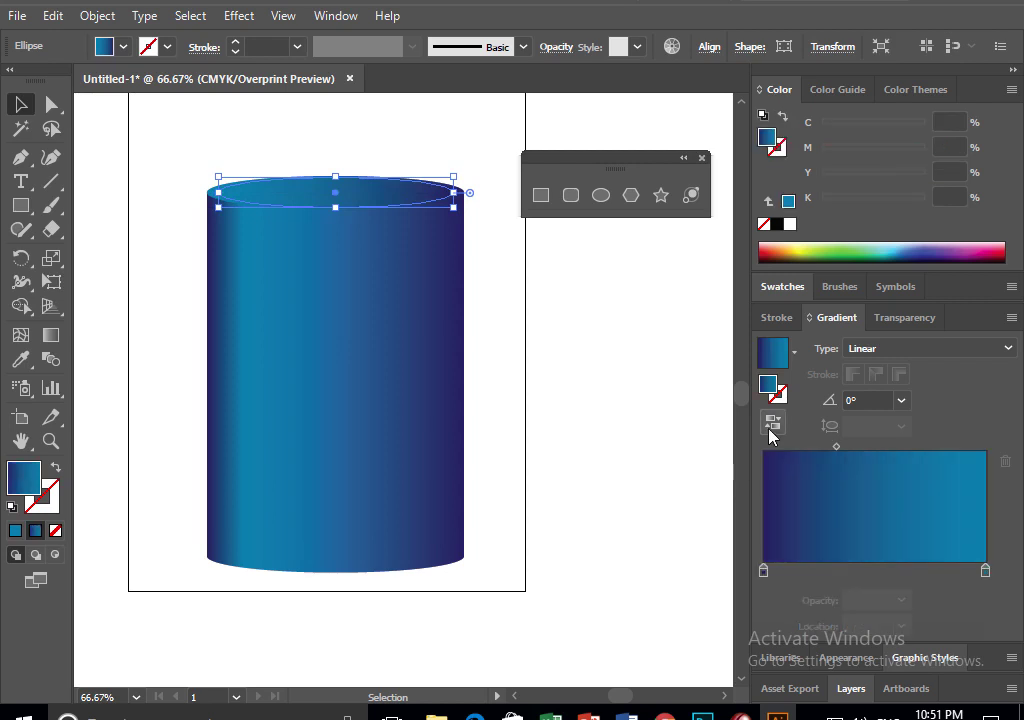
{"action": "left_click", "coordinate": [559, 362]}
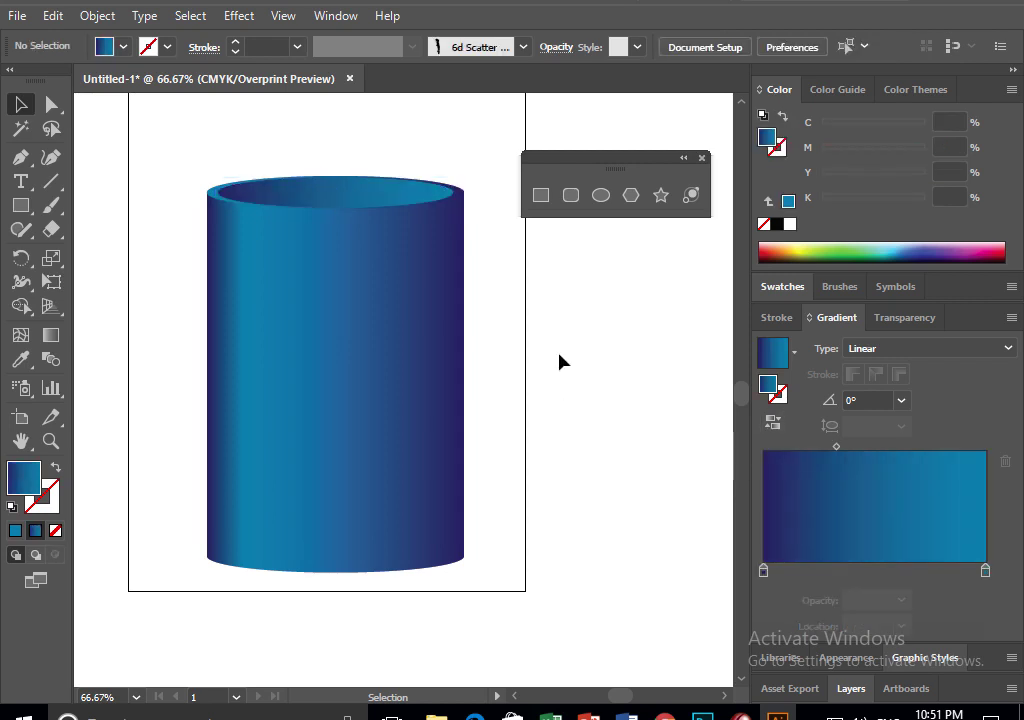
{"action": "left_click_drag", "start_coordinate": [468, 331], "coordinate": [425, 325]}
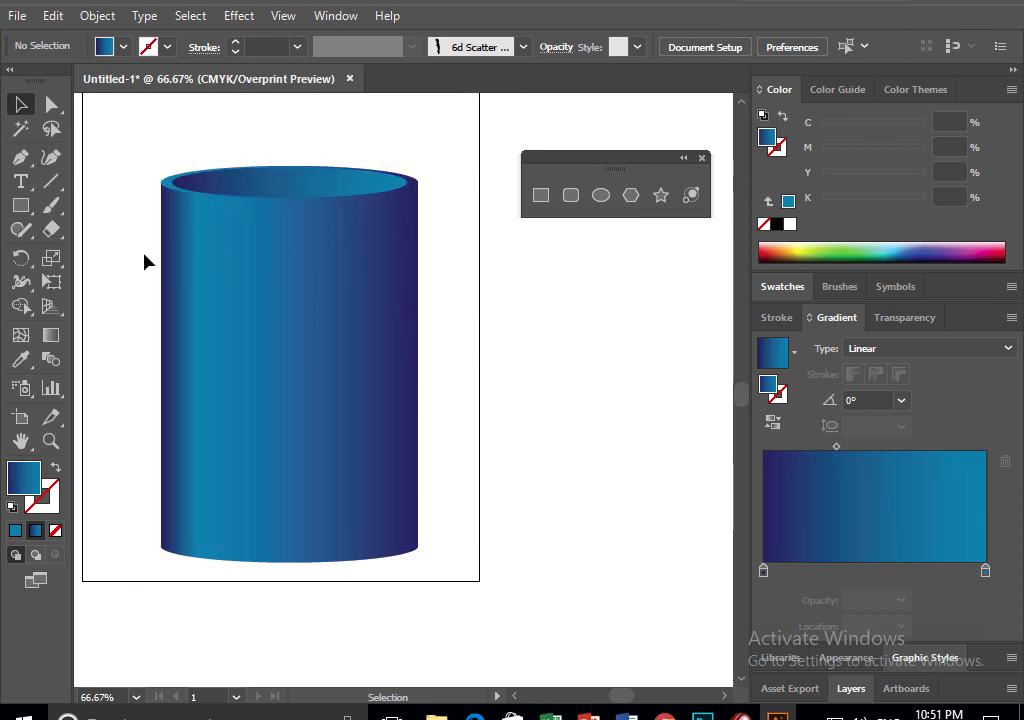
Draw a large circle over the mug's right side and shift it slightly left
{"action": "left_click_drag", "start_coordinate": [20, 205], "coordinate": [95, 221]}
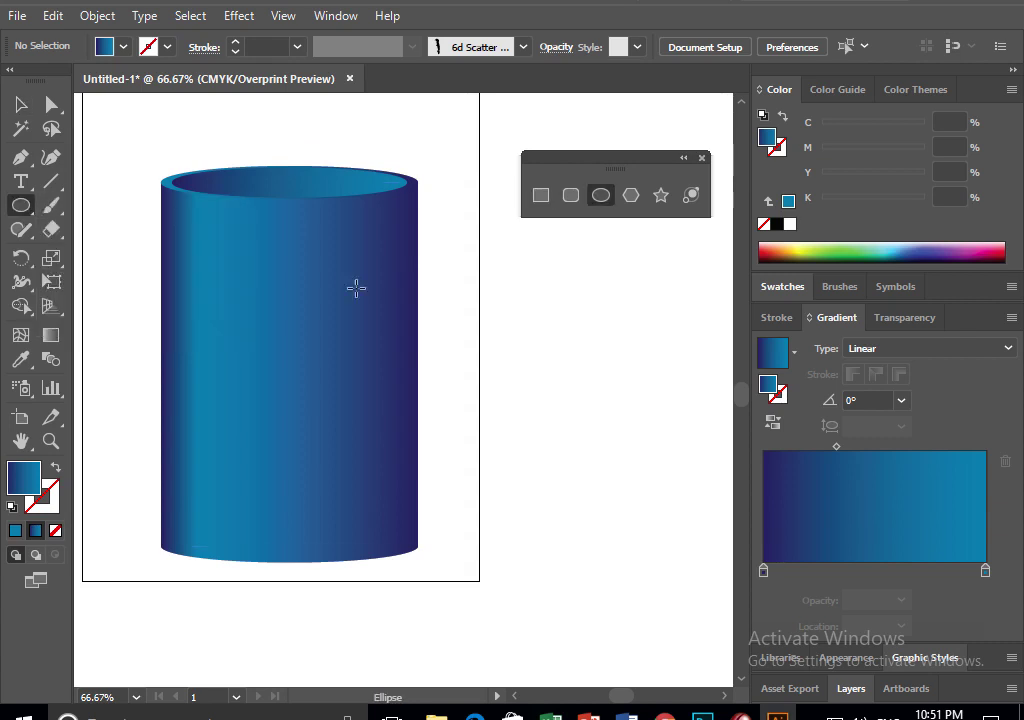
{"action": "left_click_drag", "start_coordinate": [364, 245], "coordinate": [607, 488]}
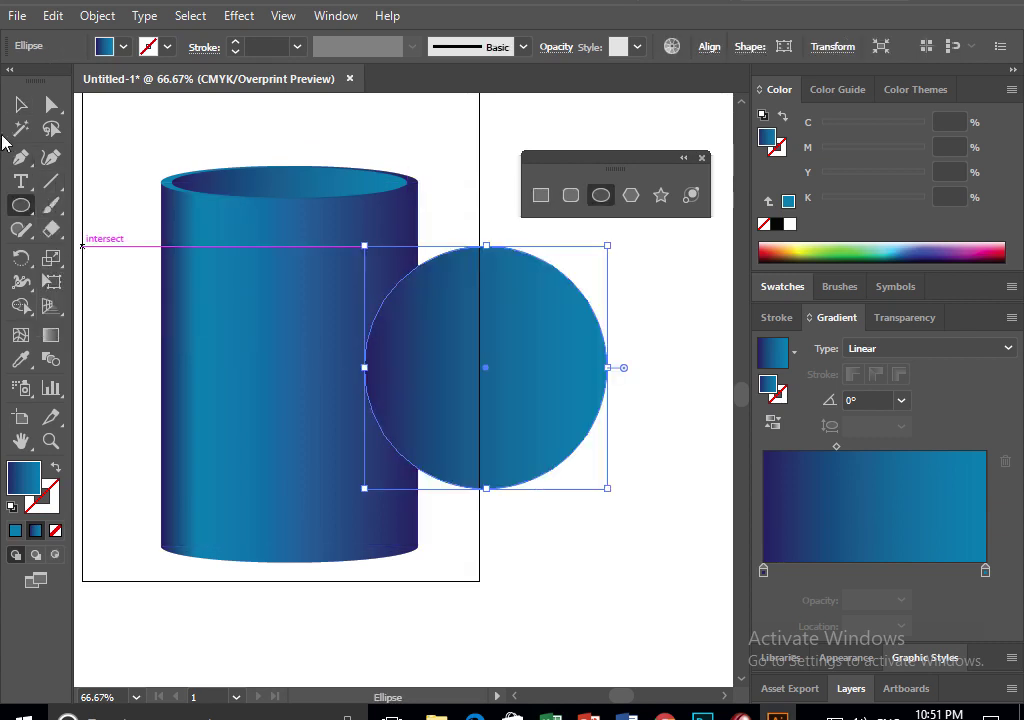
{"action": "left_click", "coordinate": [21, 104]}
{"action": "left_click_drag", "start_coordinate": [526, 389], "coordinate": [491, 389]}
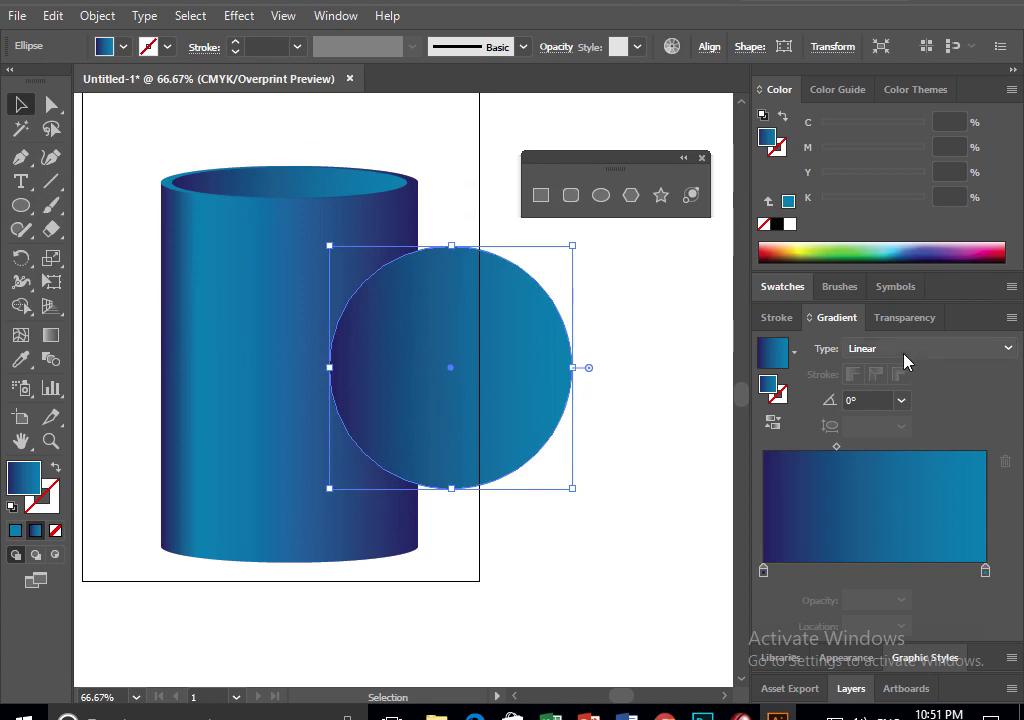
Change the circle's gradient to Radial and reverse it
{"action": "left_click", "coordinate": [905, 348]}
{"action": "left_click", "coordinate": [903, 391]}
{"action": "left_click", "coordinate": [630, 391]}
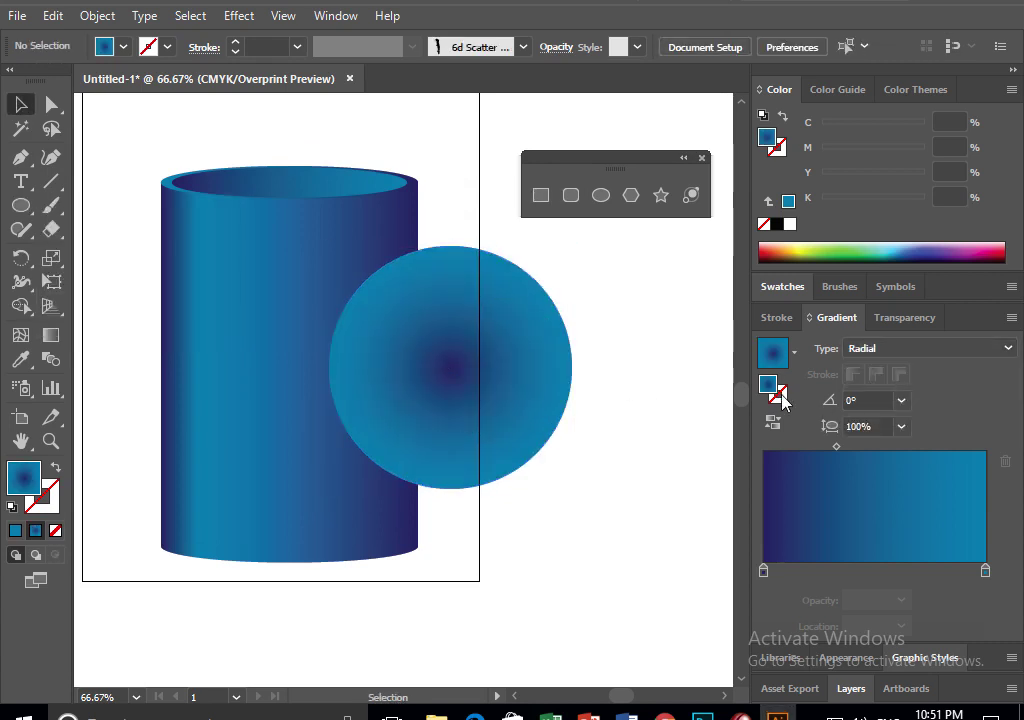
{"action": "left_click", "coordinate": [555, 390]}
{"action": "left_click", "coordinate": [772, 422]}
{"action": "left_click", "coordinate": [688, 428]}
Alt-drag a copy of the circle and squash it into a flatter, narrower ellipse
{"action": "left_click_drag", "start_coordinate": [530, 388], "coordinate": [490, 368]}
{"action": "left_click_drag", "start_coordinate": [405, 474], "coordinate": [414, 436]}
{"action": "left_click_drag", "start_coordinate": [282, 355], "coordinate": [308, 355]}
Add a darker navy middle stop to the large circle's radial gradient
{"action": "left_click", "coordinate": [544, 347]}
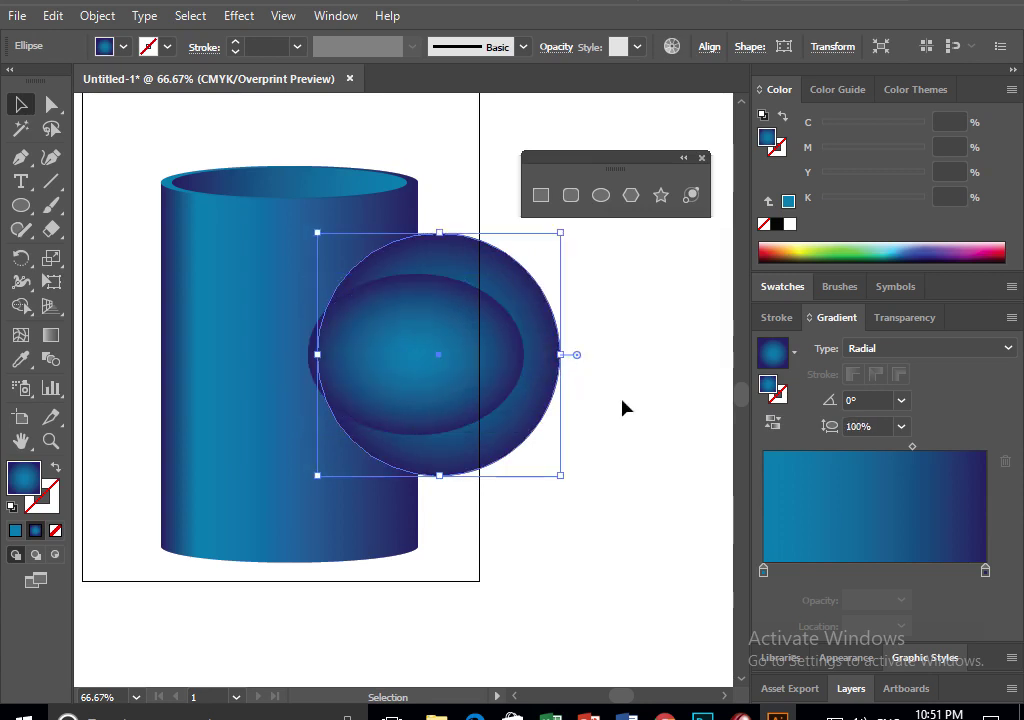
{"action": "mouse_move", "coordinate": [868, 572]}
{"action": "left_mouse_down"}
{"action": "mouse_move", "coordinate": [880, 574]}
{"action": "mouse_move", "coordinate": [914, 324]}
{"action": "left_mouse_up"}
{"action": "mouse_move", "coordinate": [869, 206]}
{"action": "left_mouse_down"}
{"action": "mouse_move", "coordinate": [893, 207]}
{"action": "mouse_move", "coordinate": [881, 208]}
{"action": "left_mouse_up"}
{"action": "left_click_drag", "start_coordinate": [866, 151], "coordinate": [881, 152]}
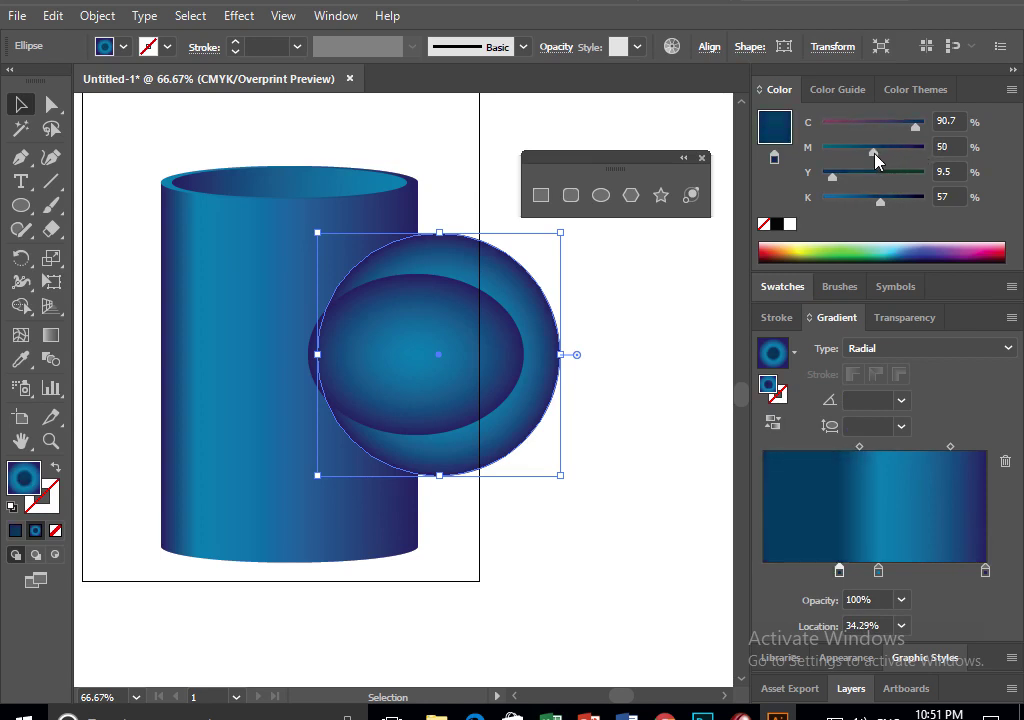
{"action": "left_click_drag", "start_coordinate": [833, 176], "coordinate": [811, 177]}
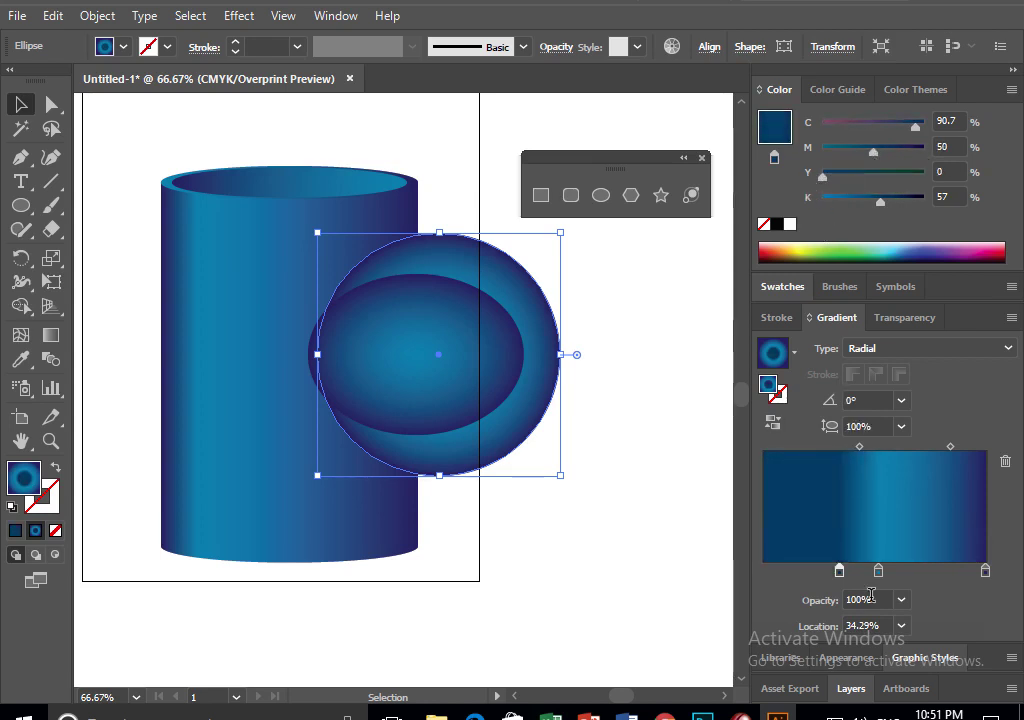
{"action": "key", "text": "ctrl+z"}
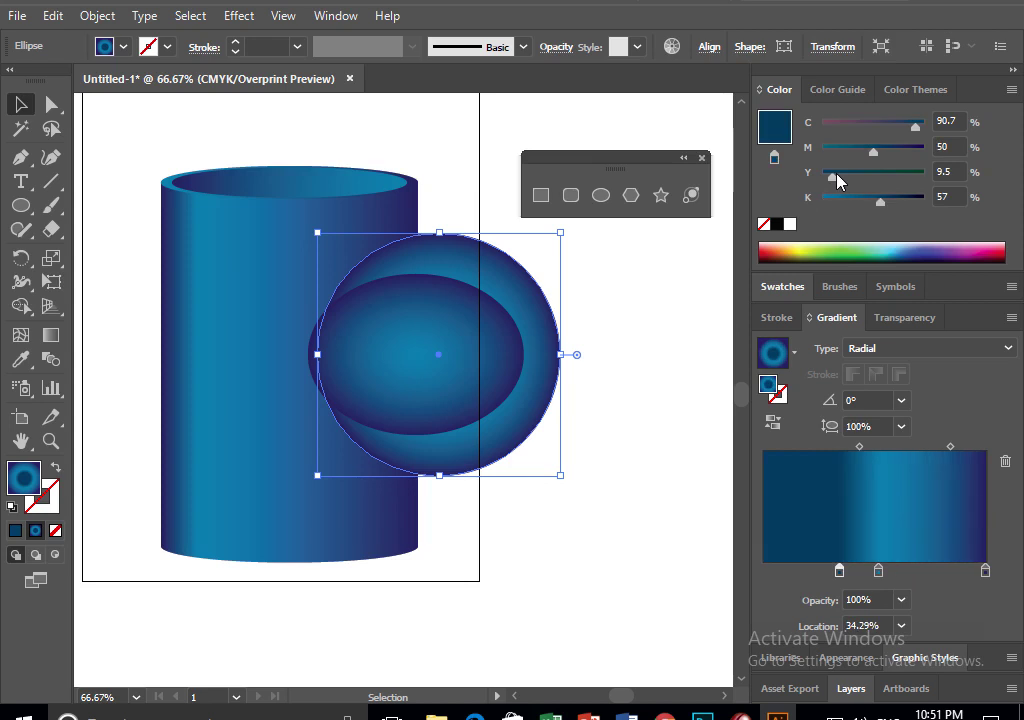
Shift the gradient stops so the middle sits near 59%, and move the inner ellipse left
{"action": "left_click_drag", "start_coordinate": [878, 570], "coordinate": [908, 570]}
{"action": "mouse_move", "coordinate": [839, 570]}
{"action": "left_mouse_down"}
{"action": "mouse_move", "coordinate": [907, 574]}
{"action": "mouse_move", "coordinate": [854, 574]}
{"action": "left_mouse_up"}
{"action": "left_click", "coordinate": [505, 395]}
{"action": "left_click", "coordinate": [594, 393]}
{"action": "mouse_move", "coordinate": [478, 380]}
{"action": "left_mouse_down"}
{"action": "mouse_move", "coordinate": [402, 377]}
{"action": "mouse_move", "coordinate": [511, 373]}
{"action": "left_mouse_up"}
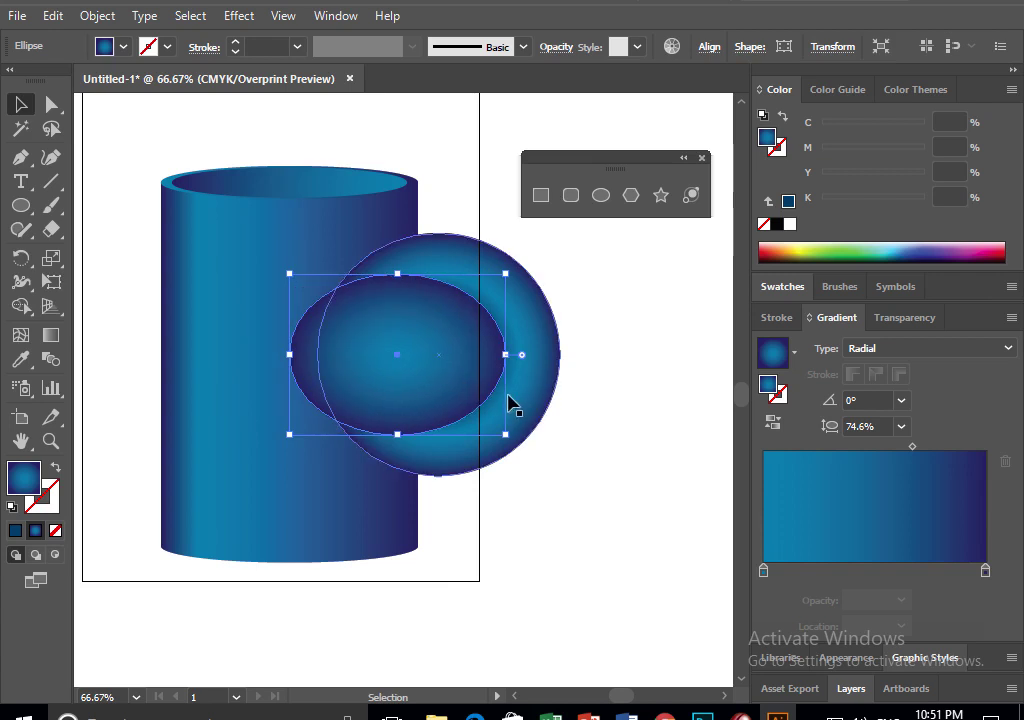
Push the circle's gradient stops further right and nudge the inner ellipse right
{"action": "left_click", "coordinate": [614, 444]}
{"action": "left_click", "coordinate": [555, 359]}
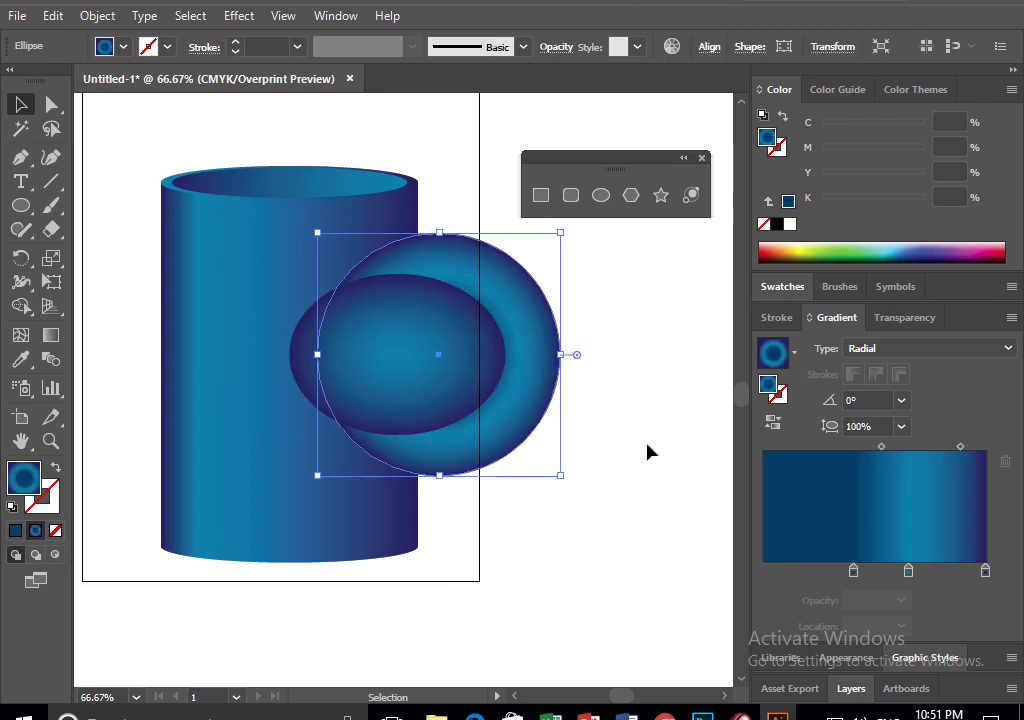
{"action": "mouse_move", "coordinate": [908, 571]}
{"action": "left_mouse_down"}
{"action": "mouse_move", "coordinate": [958, 578]}
{"action": "mouse_move", "coordinate": [938, 577]}
{"action": "left_mouse_up"}
{"action": "left_click_drag", "start_coordinate": [851, 573], "coordinate": [895, 576]}
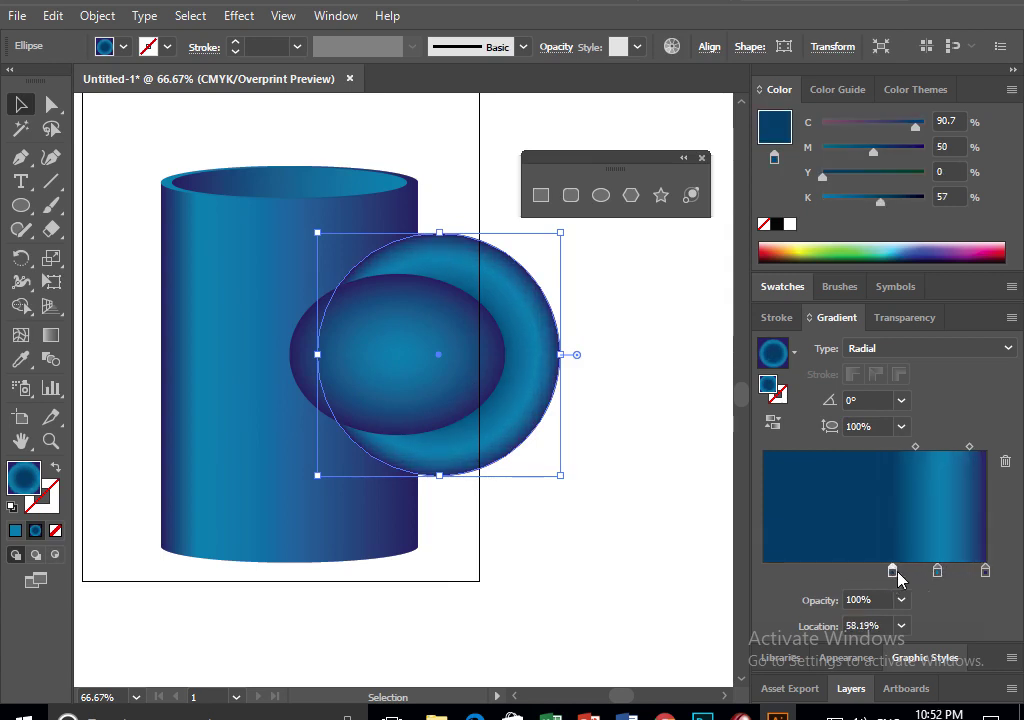
{"action": "left_click", "coordinate": [705, 512]}
{"action": "left_click_drag", "start_coordinate": [453, 376], "coordinate": [474, 376]}
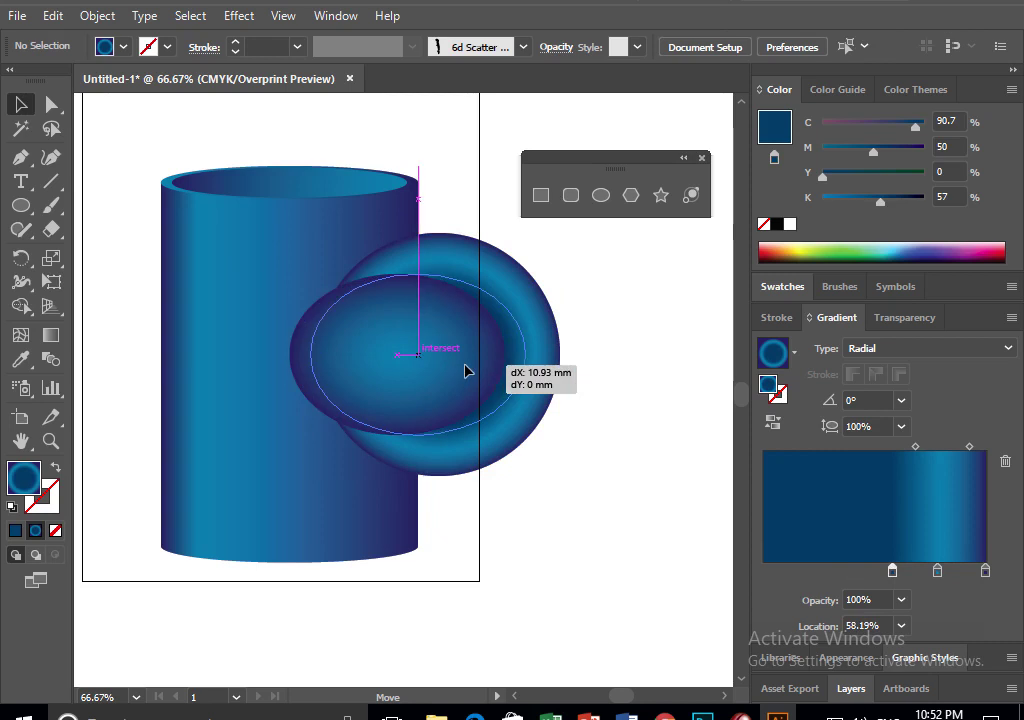
Fill the inner ellipse white and send both handle shapes backward behind the mug body
{"action": "mouse_move", "coordinate": [601, 345]}
{"action": "left_mouse_down"}
{"action": "mouse_move", "coordinate": [464, 402]}
{"action": "mouse_move", "coordinate": [472, 388]}
{"action": "left_mouse_up"}
{"action": "left_click", "coordinate": [529, 385], "text": "shift"}
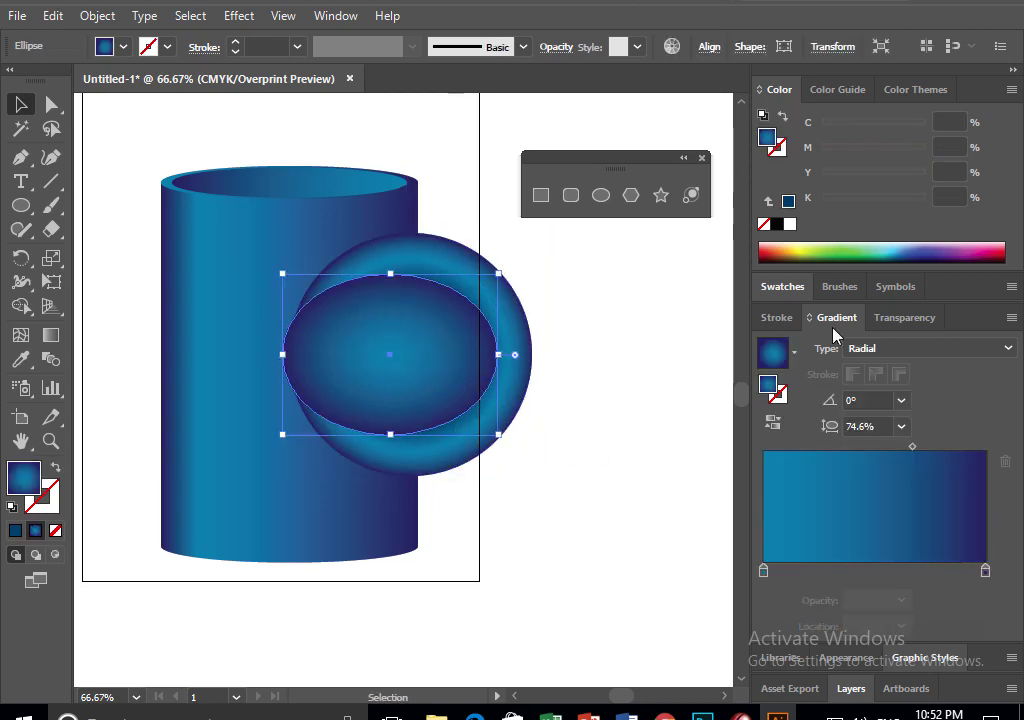
{"action": "left_click", "coordinate": [792, 226]}
{"action": "left_click_drag", "start_coordinate": [585, 309], "coordinate": [427, 392]}
{"action": "right_click", "coordinate": [428, 394]}
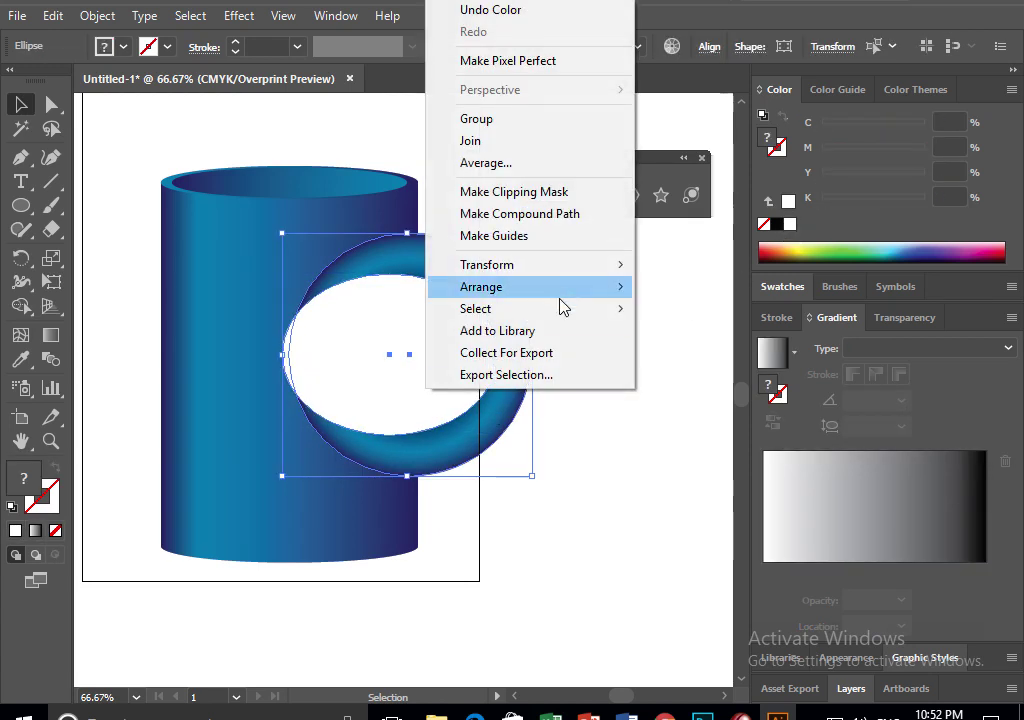
{"action": "mouse_move", "coordinate": [481, 287]}
{"action": "left_click", "coordinate": [686, 329]}
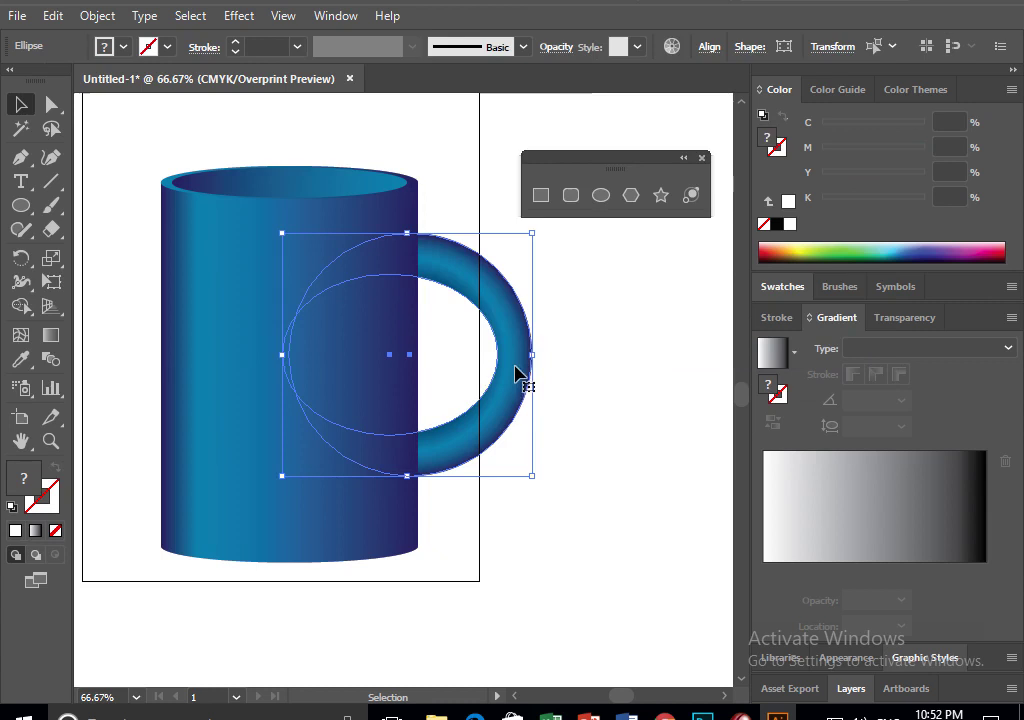
{"action": "left_click_drag", "start_coordinate": [515, 373], "coordinate": [504, 382]}
{"action": "left_click", "coordinate": [628, 381]}
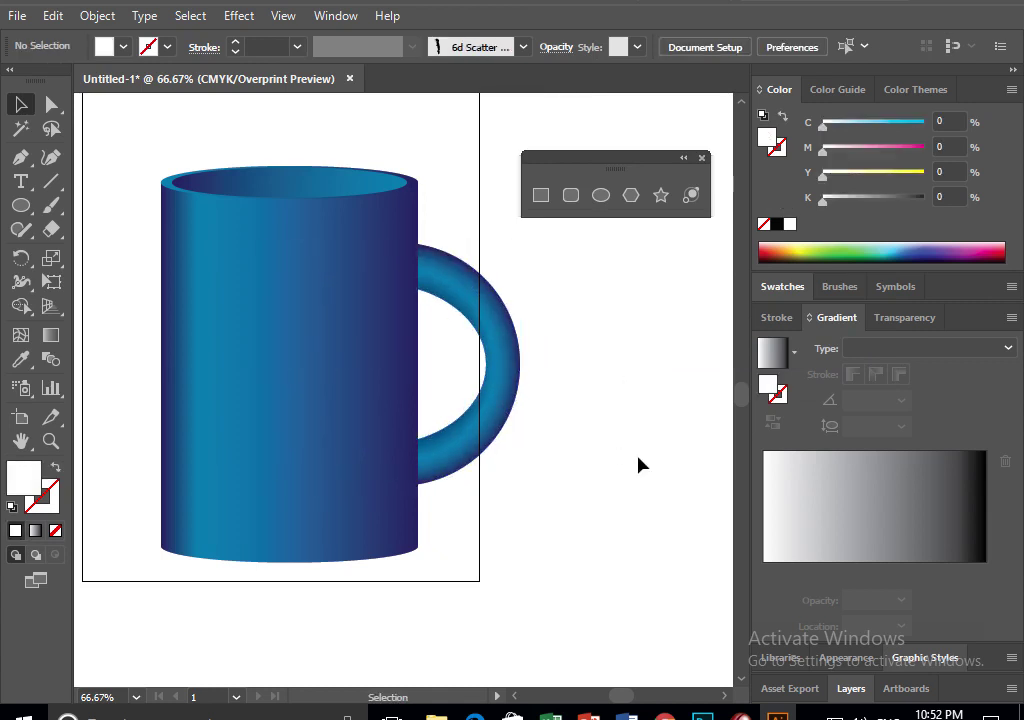
Fit the artboard to the window with Ctrl+0 and scale the whole mug down
{"action": "key", "text": "ctrl+0"}
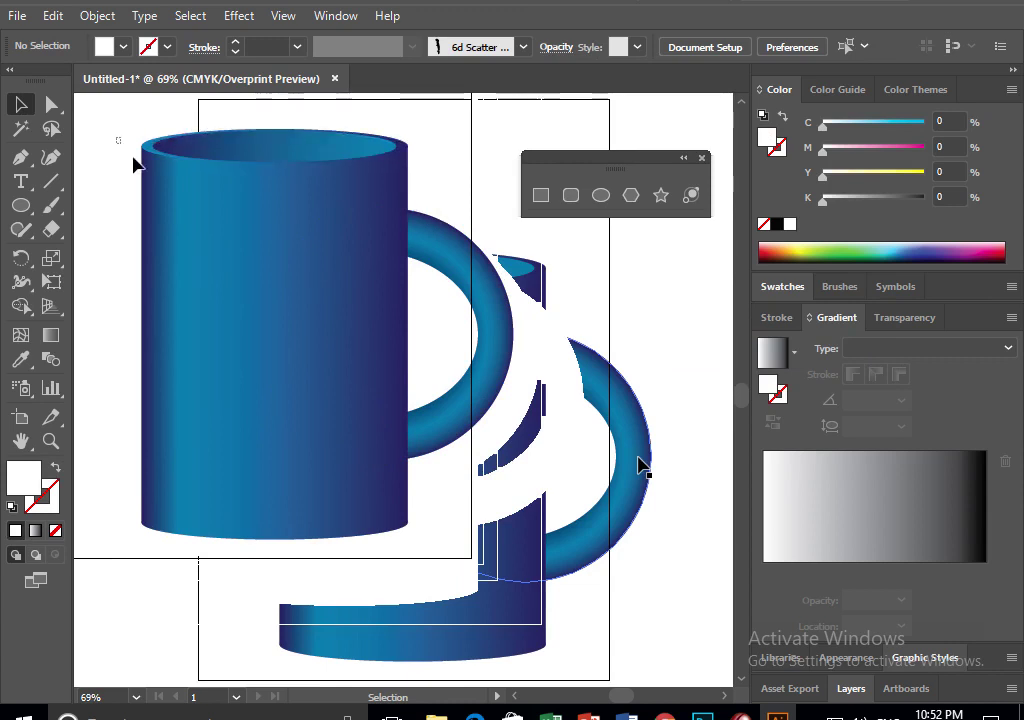
{"action": "left_click", "coordinate": [550, 541]}
{"action": "mouse_move", "coordinate": [548, 543]}
{"action": "left_mouse_down"}
{"action": "mouse_move", "coordinate": [355, 355]}
{"action": "mouse_move", "coordinate": [391, 405]}
{"action": "left_mouse_up"}
{"action": "left_click", "coordinate": [470, 490]}
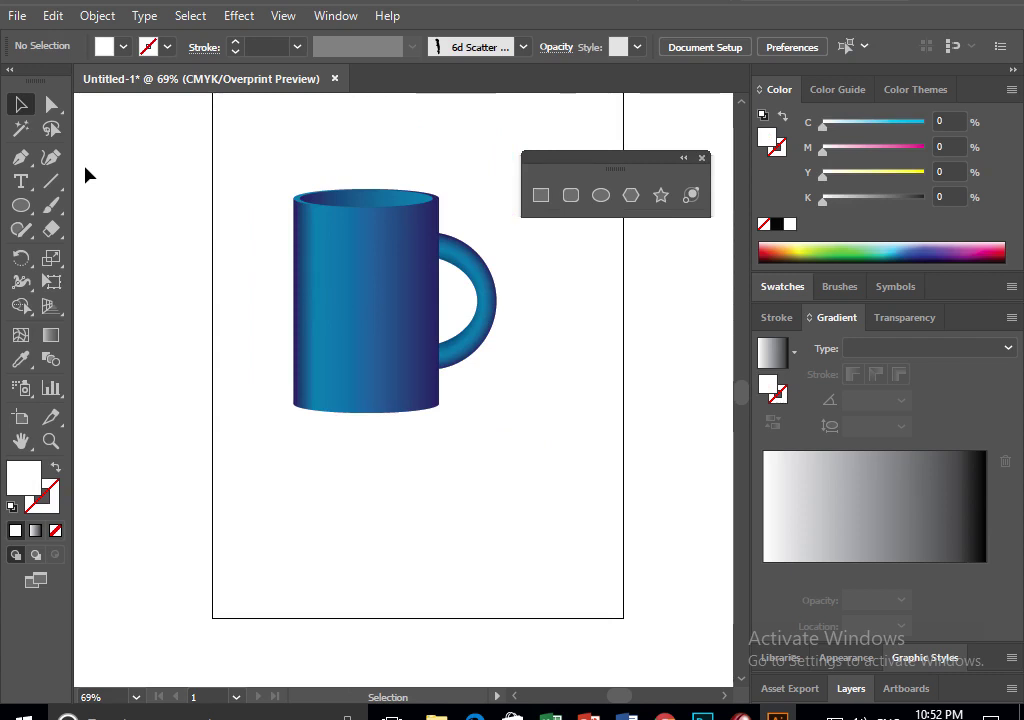
Delete all the mug artwork and minimise Illustrator to reveal File Explorer
{"action": "left_click_drag", "start_coordinate": [257, 165], "coordinate": [557, 519]}
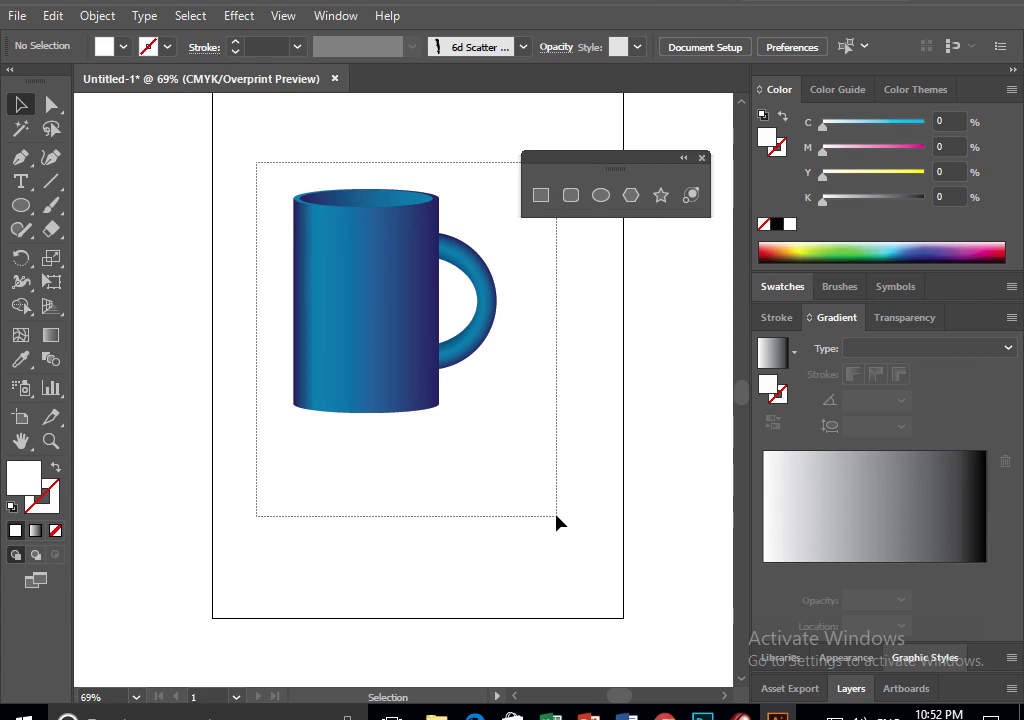
{"action": "left_click_drag", "start_coordinate": [557, 521], "coordinate": [557, 521]}
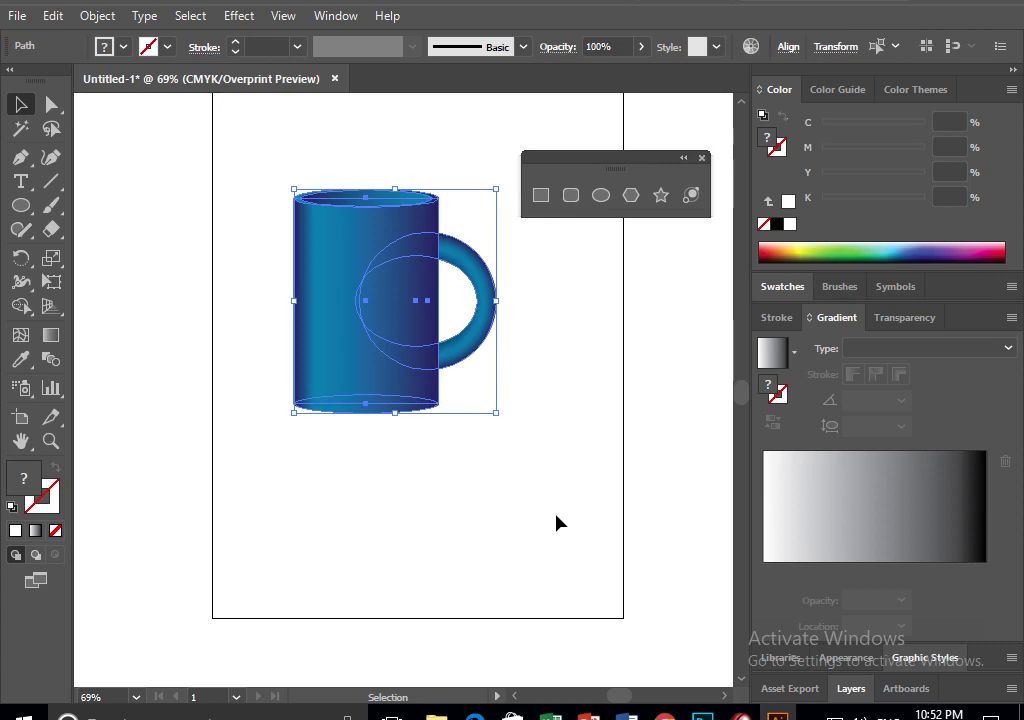
{"action": "key", "text": "Delete"}
{"action": "left_click", "coordinate": [955, 5]}
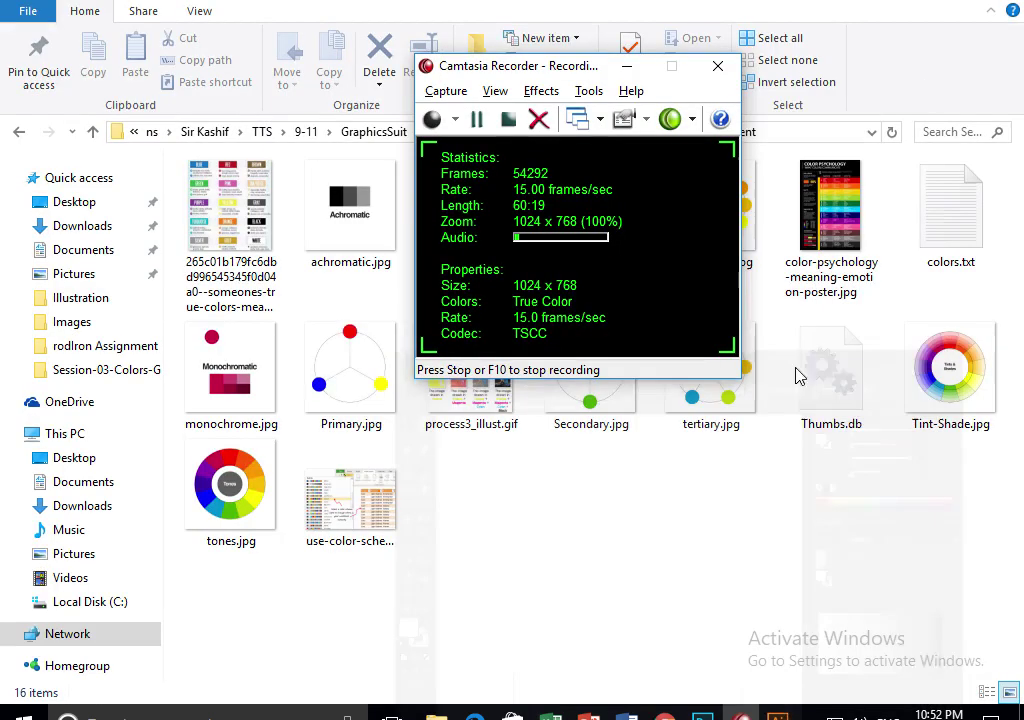